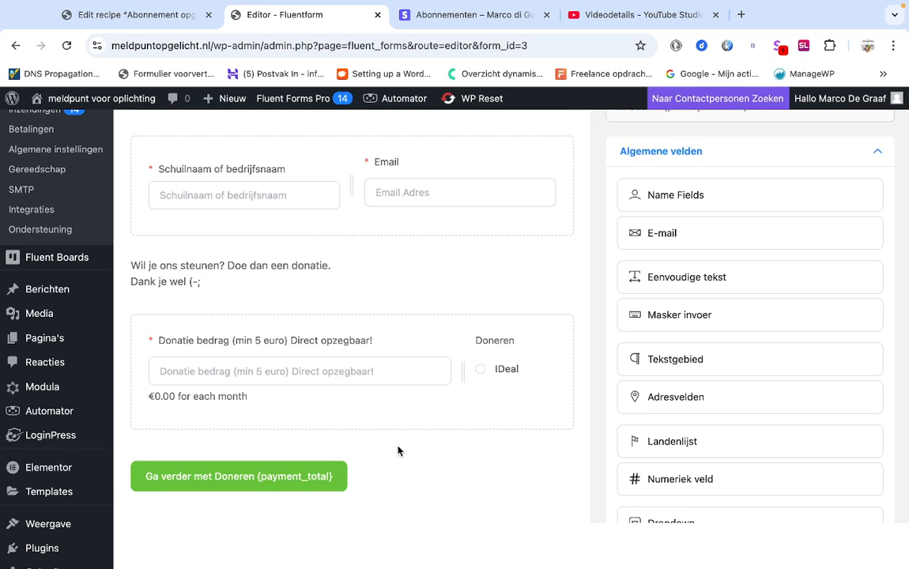
# Step: Examine the doneer form's name, company, email and donation fields, and open the donation amount field's settings
pyautogui.scroll(-1, 398, 452)
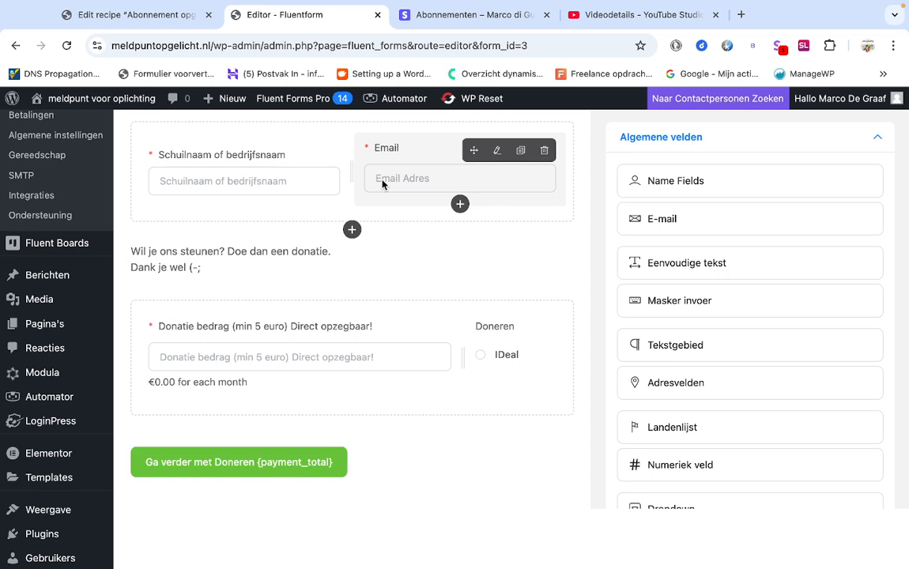
pyautogui.scroll(3, 286, 181)
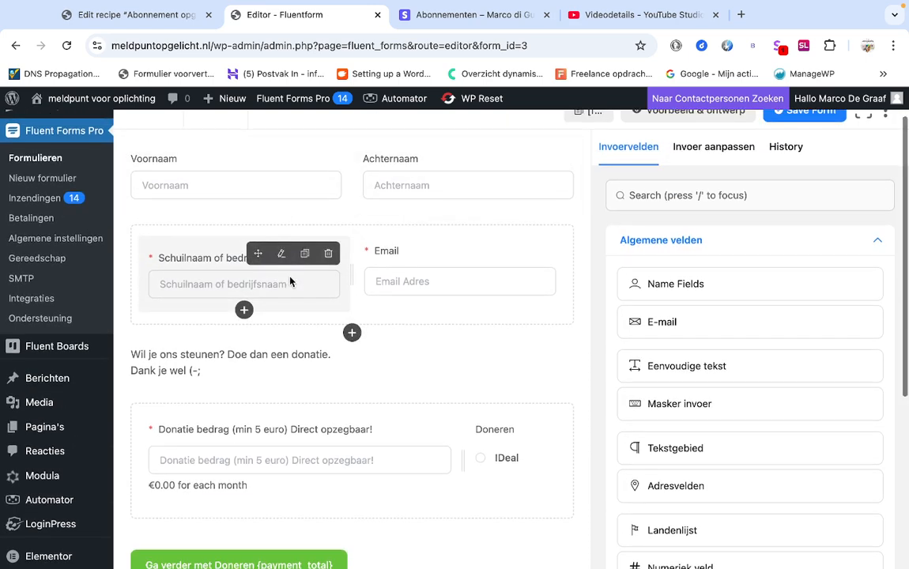
pyautogui.scroll(-1, 290, 281)
pyautogui.scroll(-1, 290, 281)
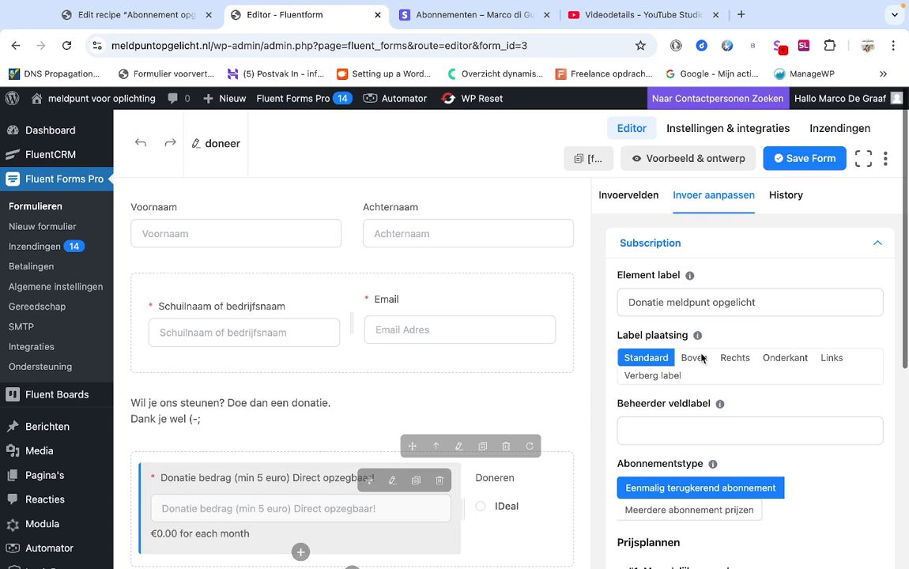
# Step: Examine the donation subscription field's settings: price plan, billing interval, user-entered amount, minimum amount, billing cycles and required option
pyautogui.scroll(-5, 786, 375)
pyautogui.scroll(-4, 786, 376)
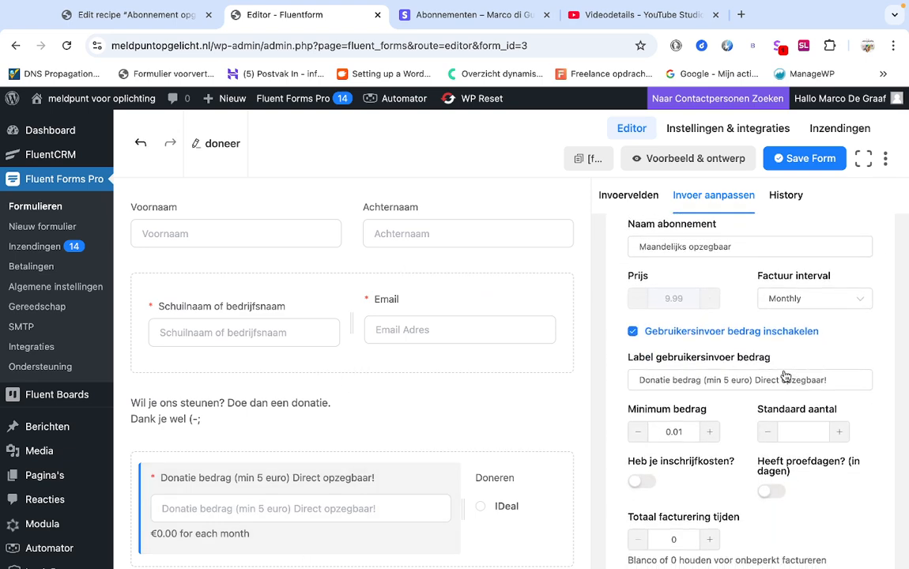
pyautogui.scroll(-1, 785, 375)
pyautogui.scroll(-2, 785, 376)
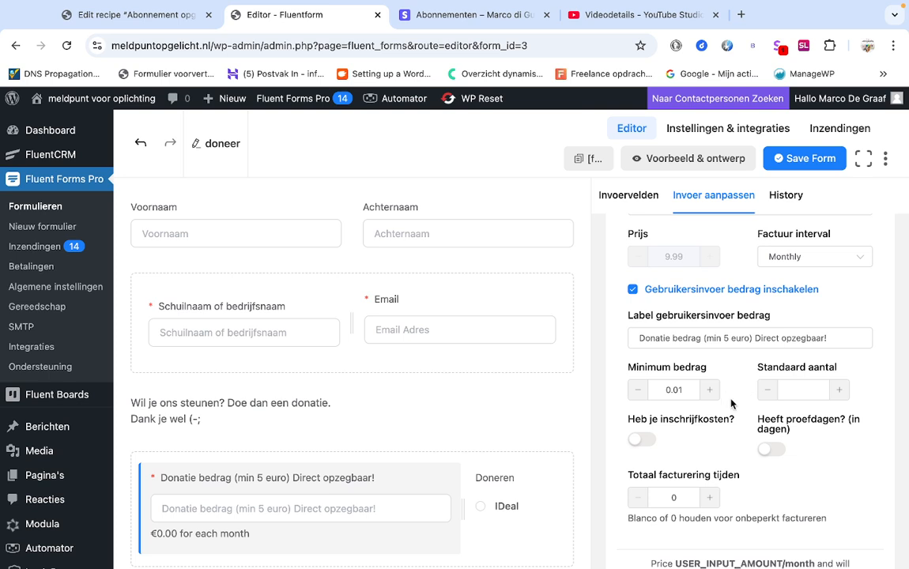
pyautogui.scroll(-8, 731, 404)
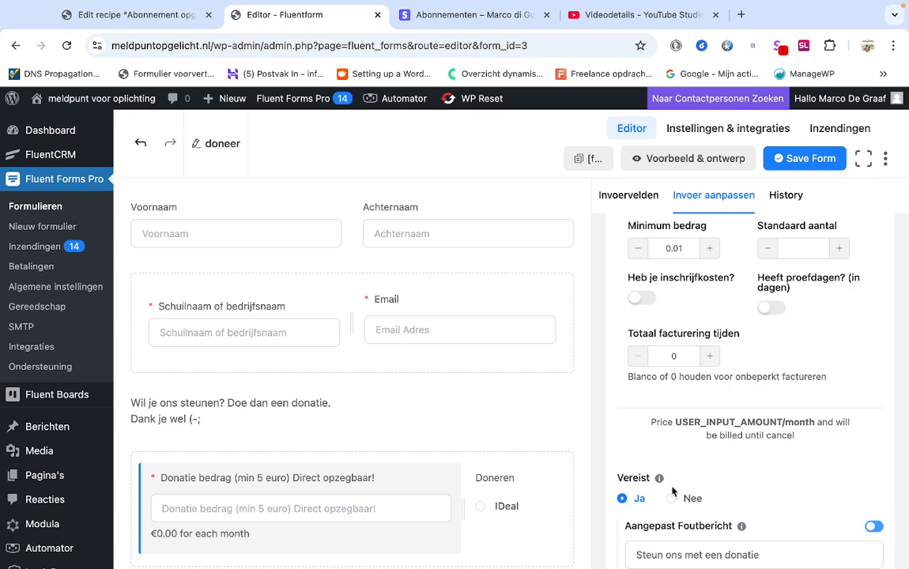
pyautogui.scroll(-1, 661, 475)
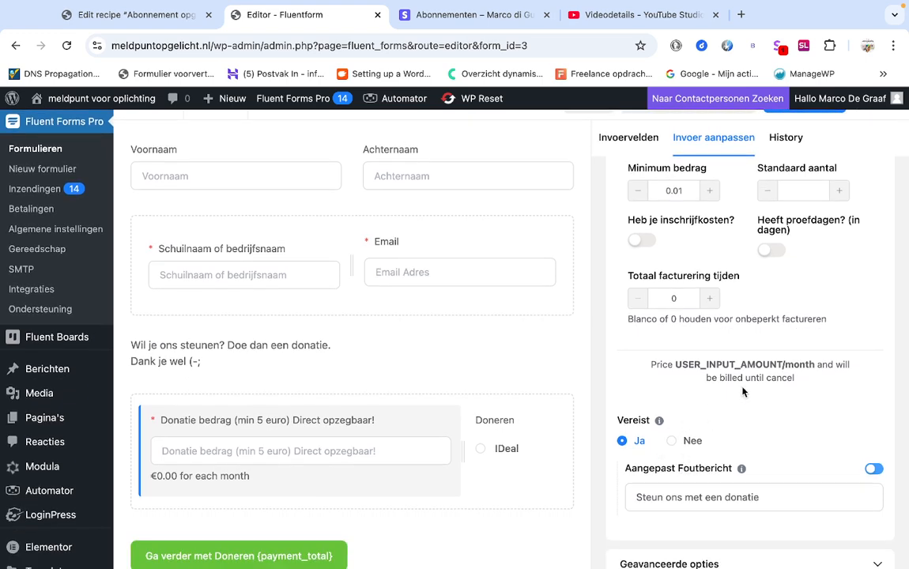
pyautogui.moveTo(813, 366); pyautogui.dragTo(676, 366)
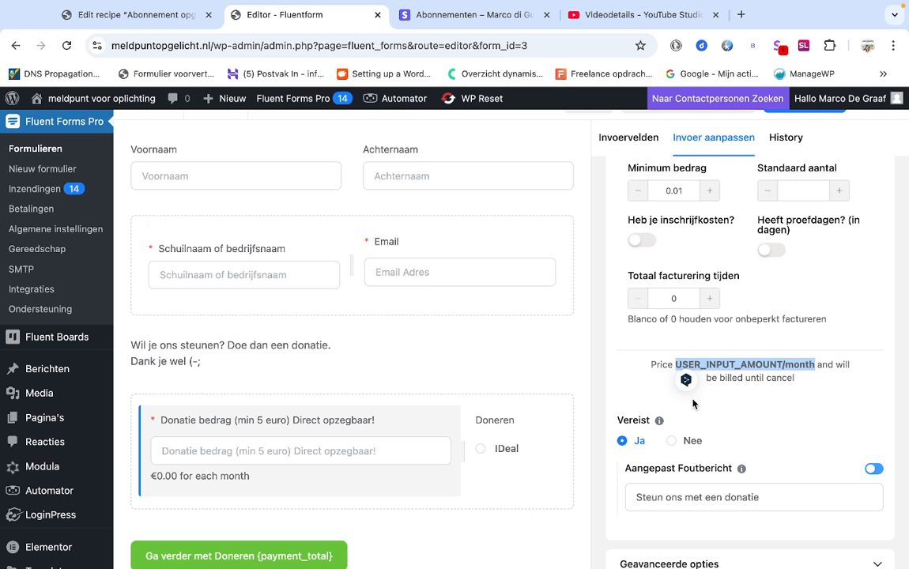
pyautogui.click(637, 400)
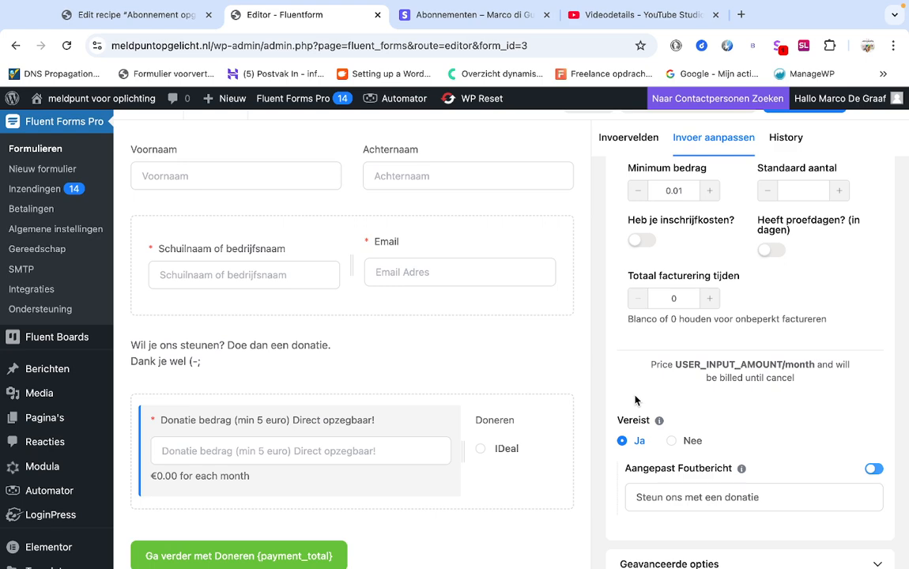
pyautogui.scroll(-2, 535, 331)
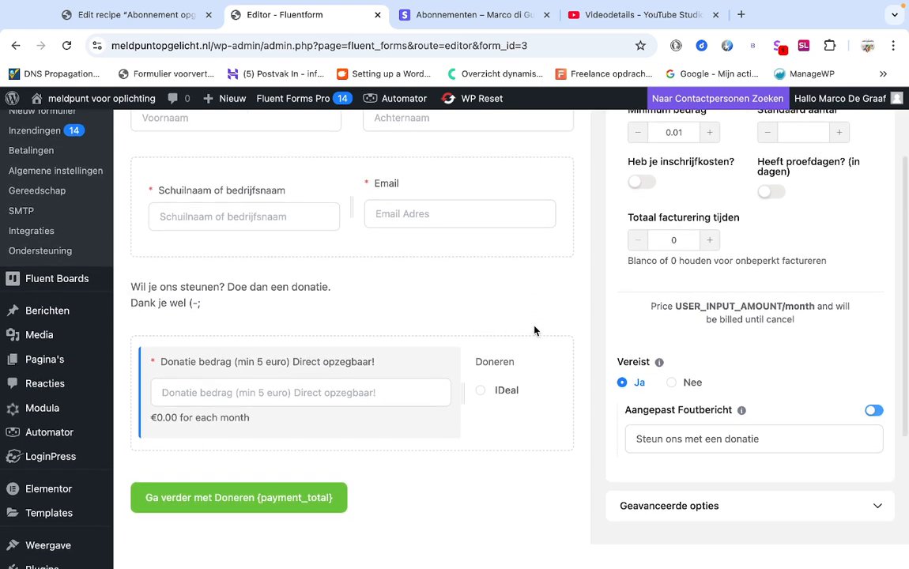
pyautogui.scroll(4, 535, 330)
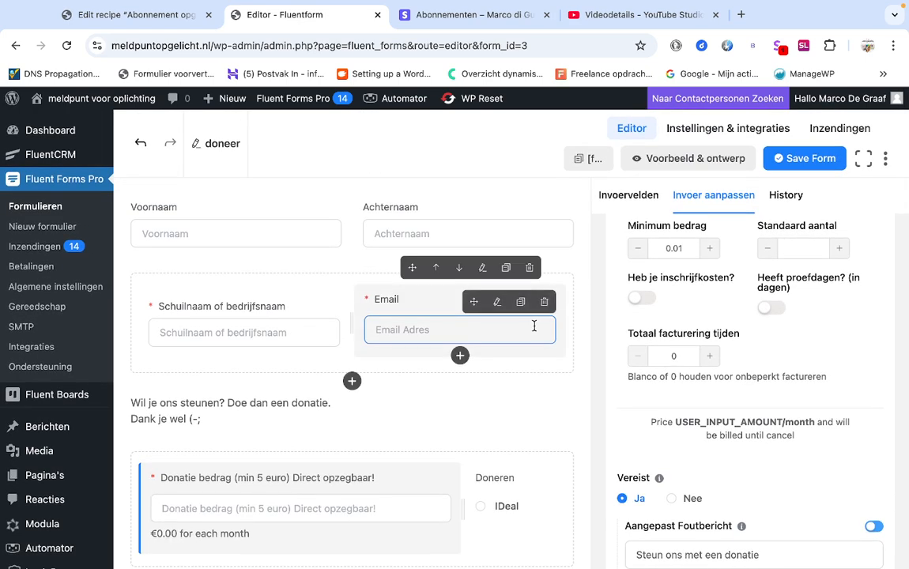
# Step: Open the doneer form's settings and integrations and examine the confirmation page and redirect message
pyautogui.click(710, 130)
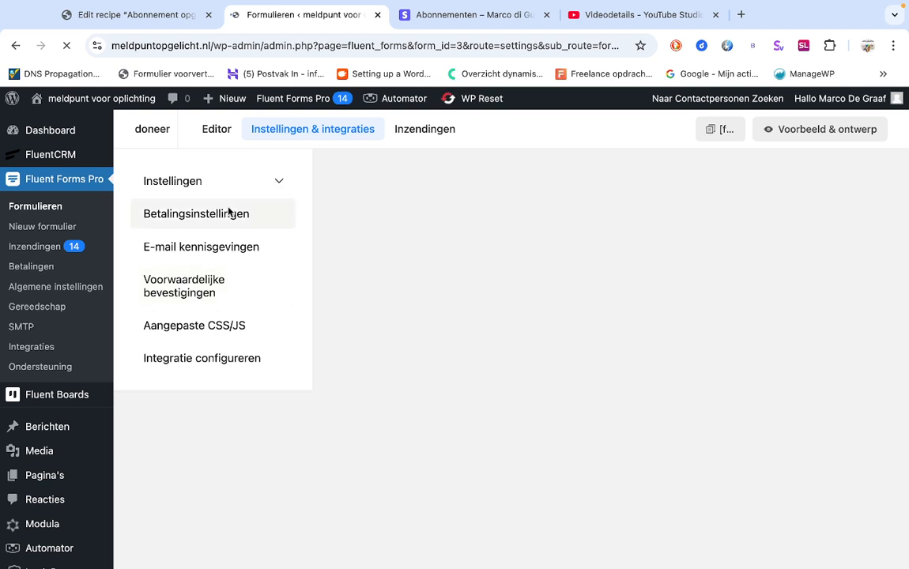
pyautogui.scroll(-1, 229, 212)
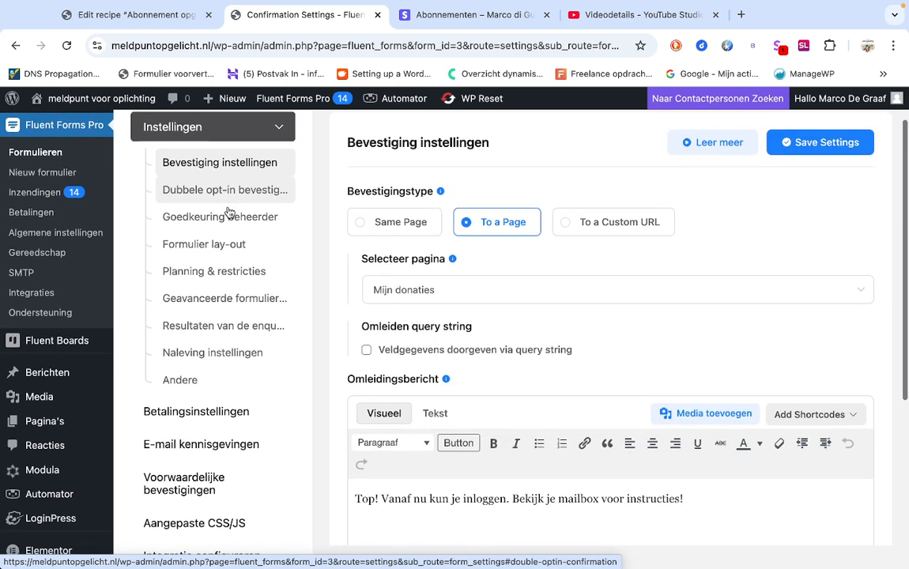
pyautogui.scroll(-1, 229, 212)
pyautogui.scroll(-1, 229, 212)
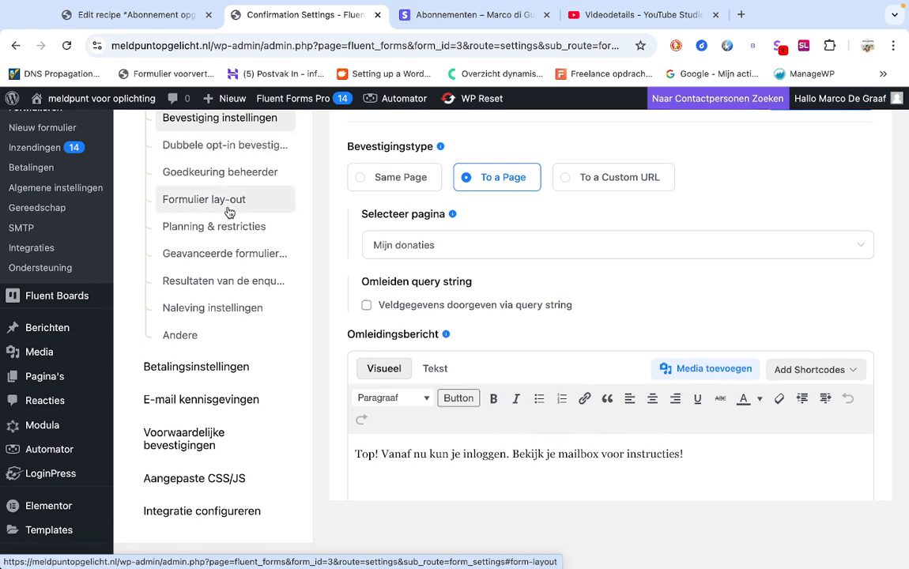
pyautogui.scroll(-5, 229, 212)
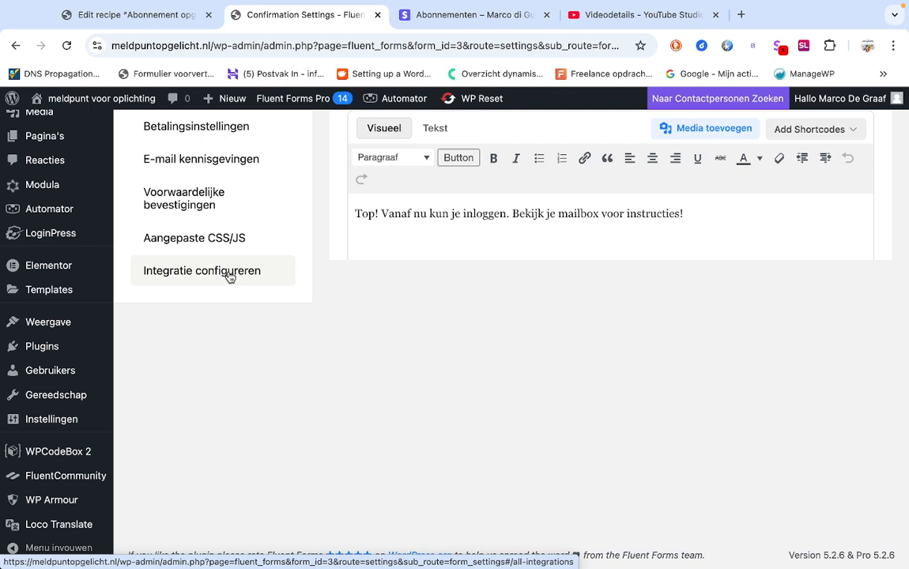
# Step: Open the form's "Nieuwe gebruiker meldpunt opgelicht" integration and examine its field mapping, default user role, auto login and email notification
pyautogui.click(230, 275)
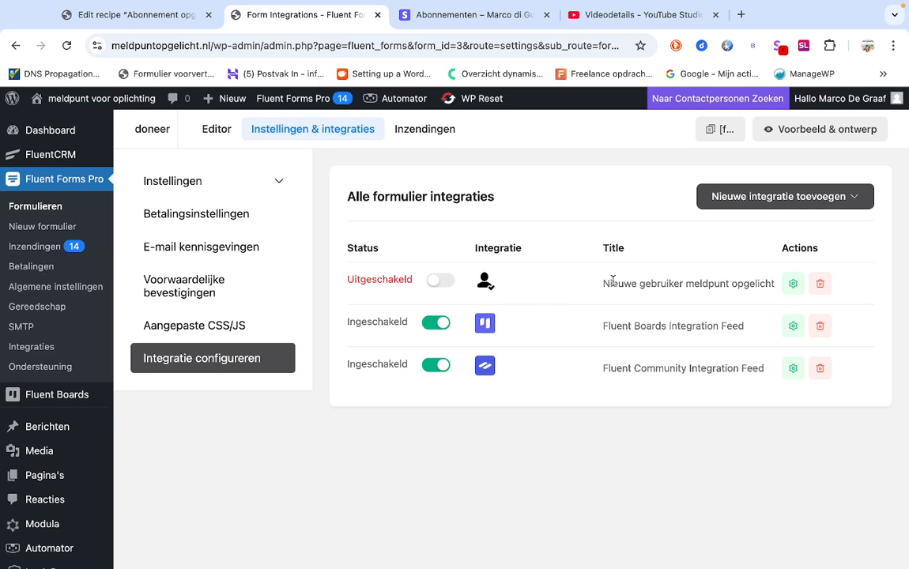
pyautogui.click(790, 286)
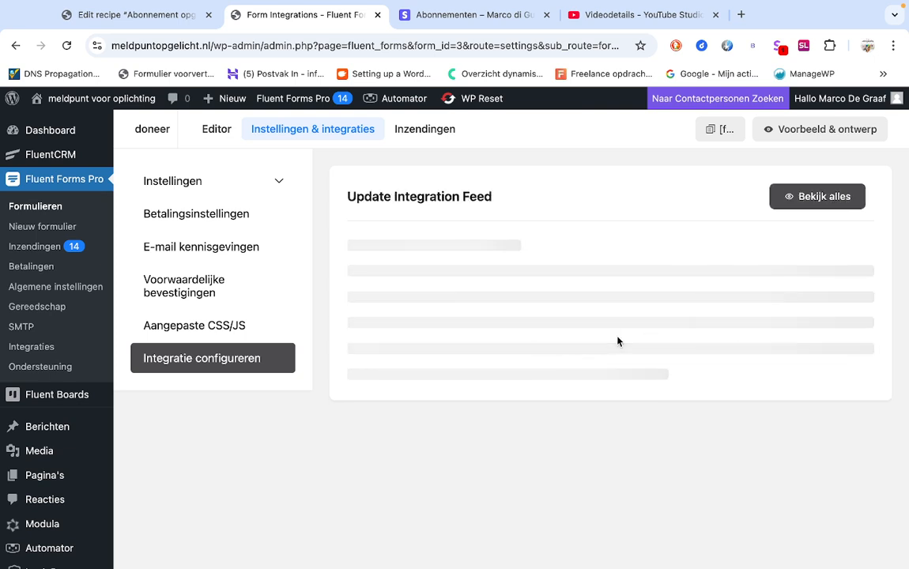
pyautogui.scroll(-1, 619, 343)
pyautogui.scroll(-5, 619, 342)
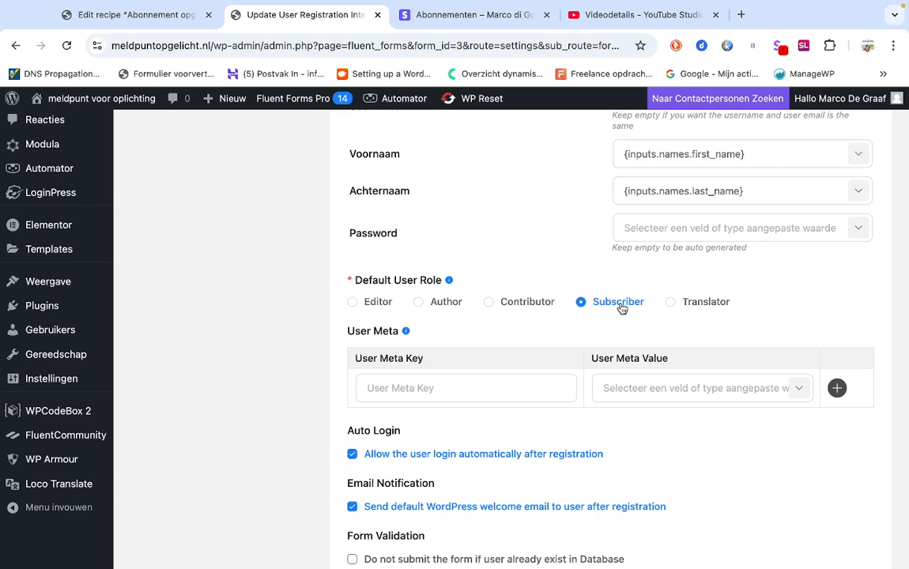
pyautogui.scroll(-4, 590, 418)
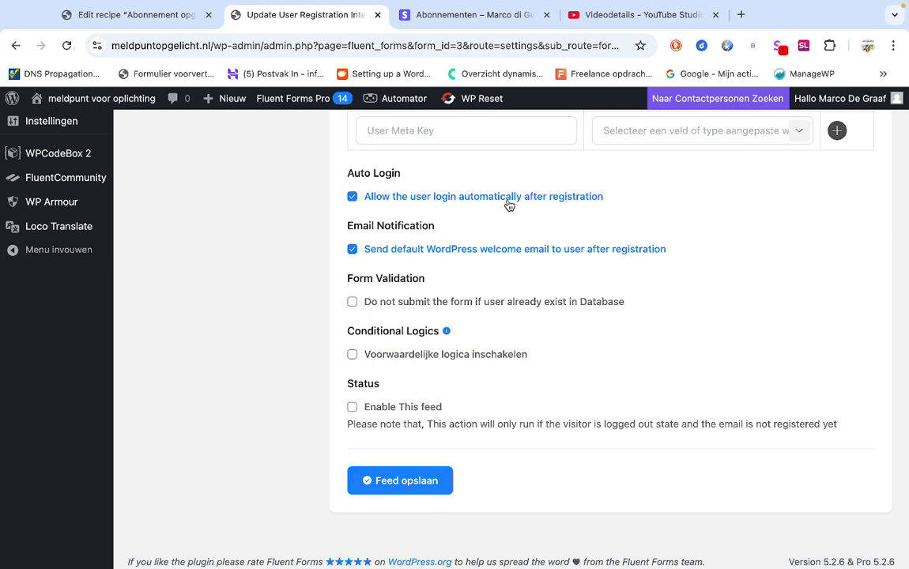
pyautogui.scroll(10, 500, 311)
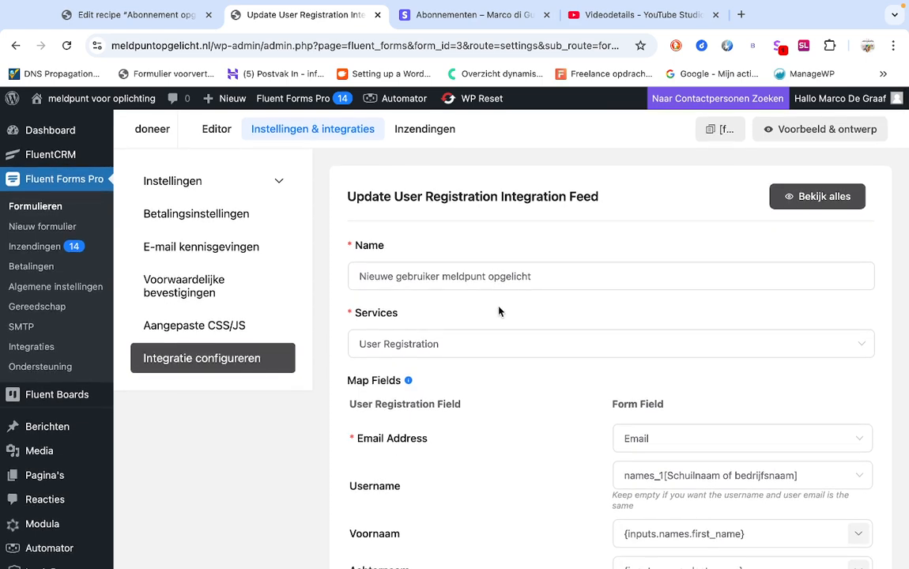
pyautogui.scroll(-1, 499, 312)
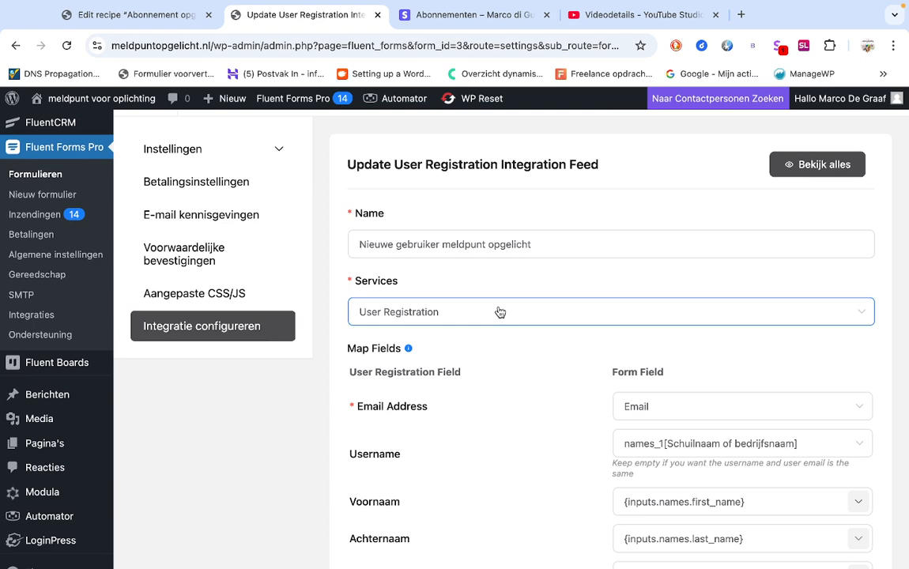
# Step: Open the Fluent Community Integration Feed and examine the spaces or courses available for enrollment and the email address mapping
pyautogui.click(247, 337)
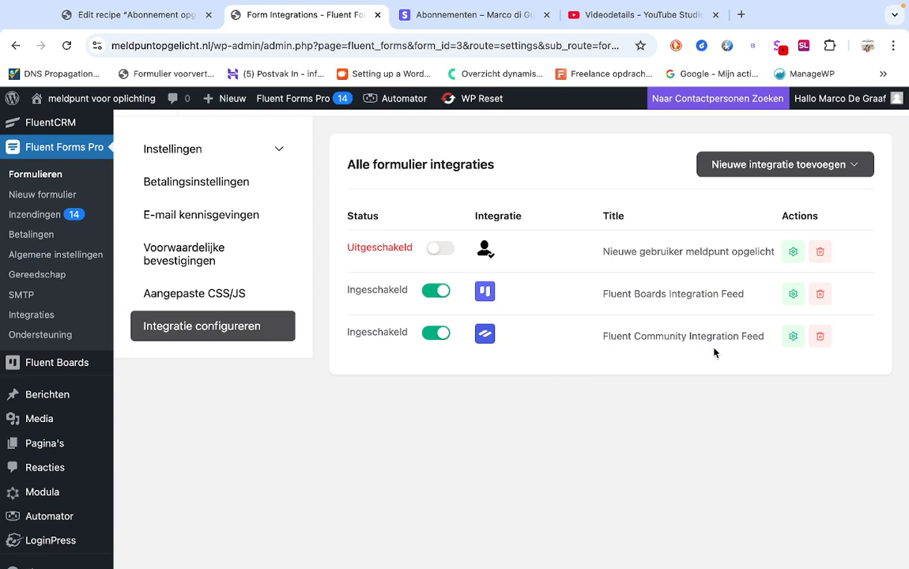
pyautogui.click(793, 337)
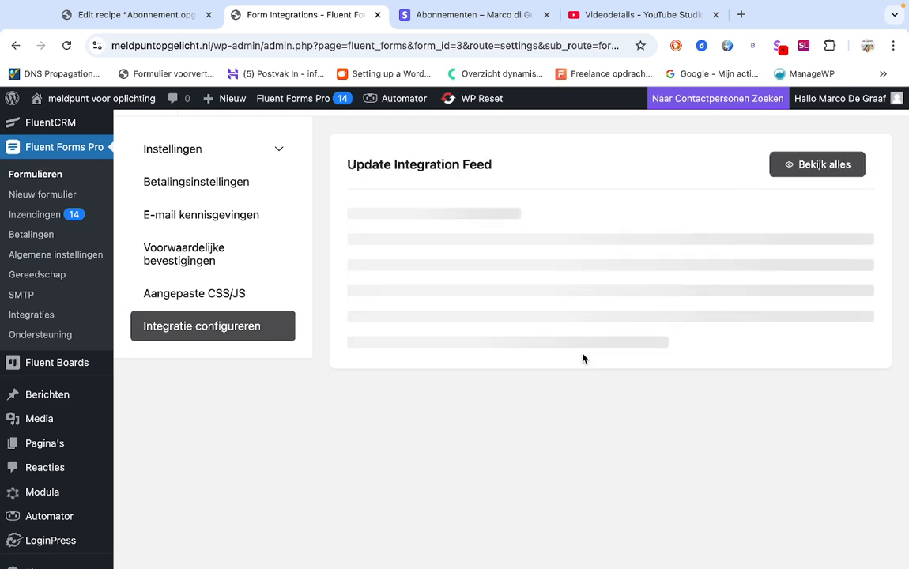
pyautogui.scroll(-2, 583, 358)
pyautogui.scroll(-2, 582, 358)
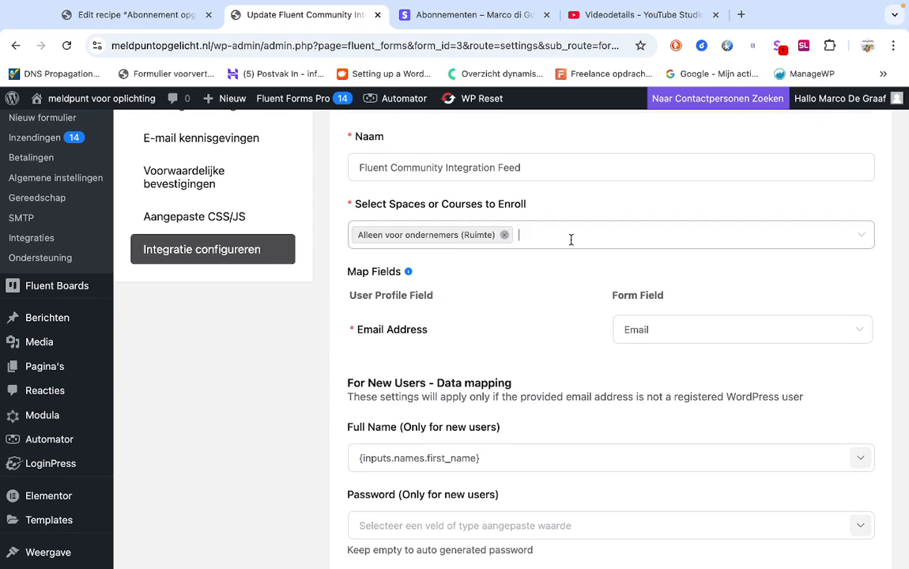
pyautogui.click(570, 236)
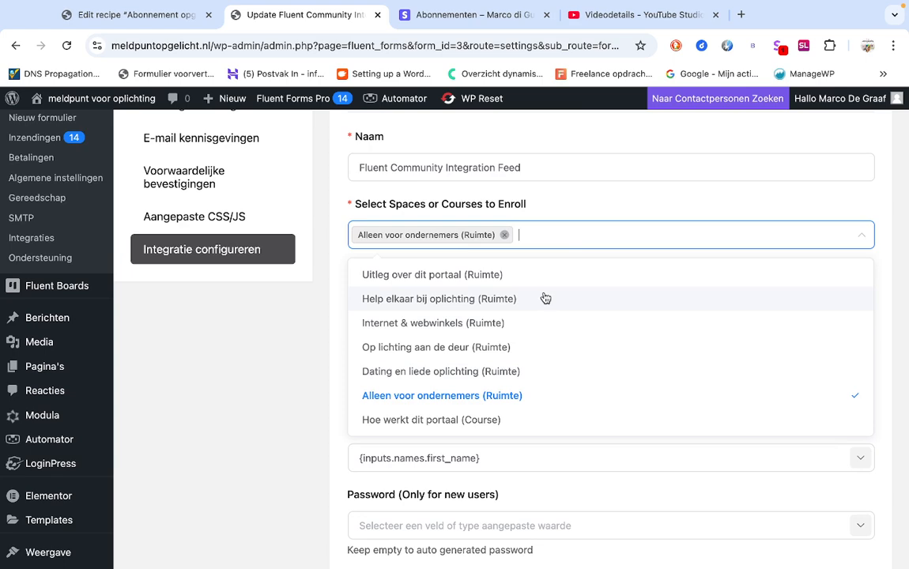
pyautogui.click(277, 389)
pyautogui.scroll(-1, 277, 389)
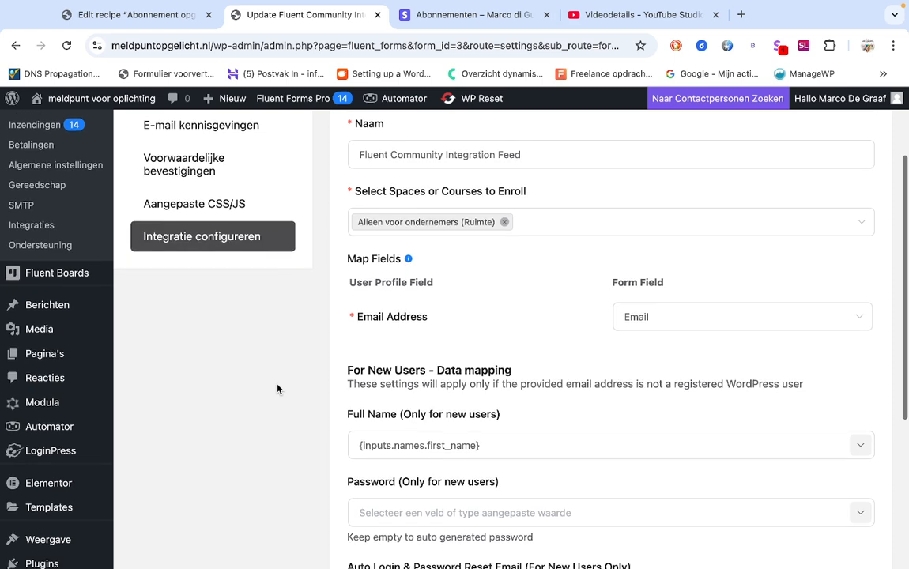
pyautogui.scroll(-3, 277, 389)
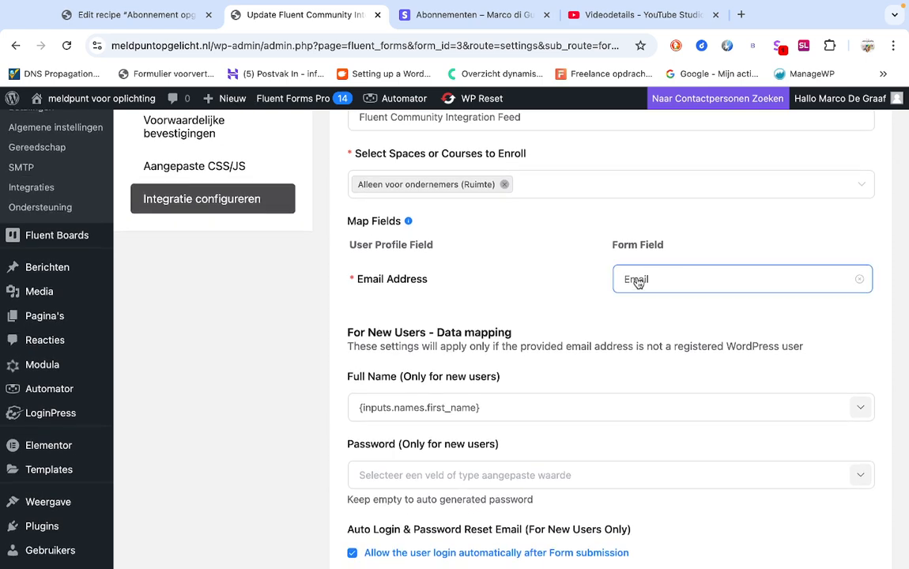
pyautogui.scroll(-1, 439, 300)
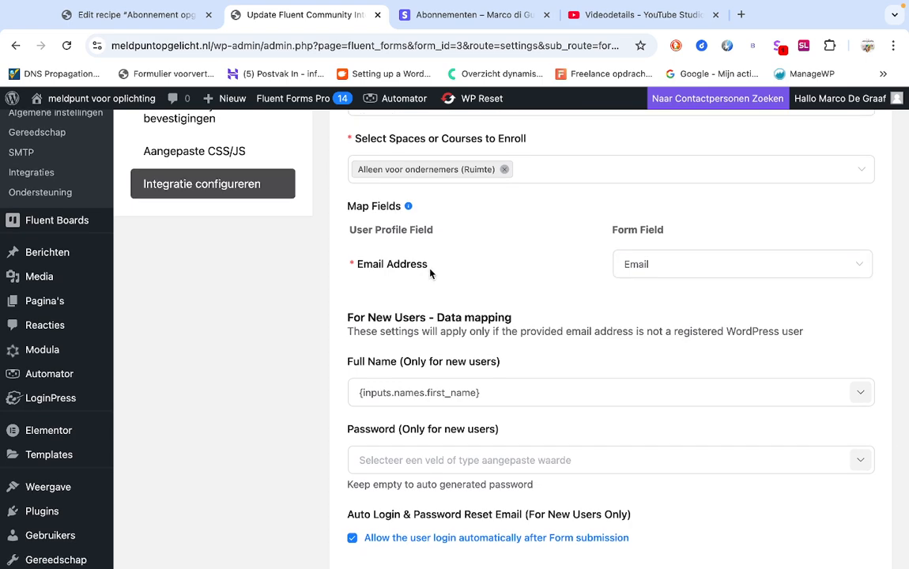
# Step: Examine the Fluent Community feed's new-user name and password mapping, auto login, welcome email and conditional logic options
pyautogui.scroll(-7, 439, 300)
pyautogui.scroll(-2, 430, 270)
pyautogui.click(430, 267)
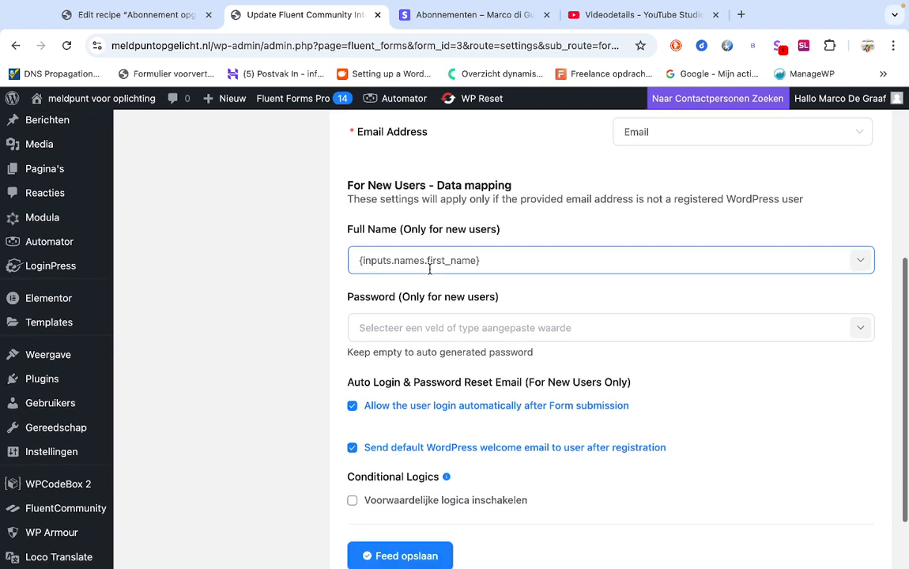
pyautogui.click(527, 297)
pyautogui.scroll(-2, 527, 293)
pyautogui.click(541, 289)
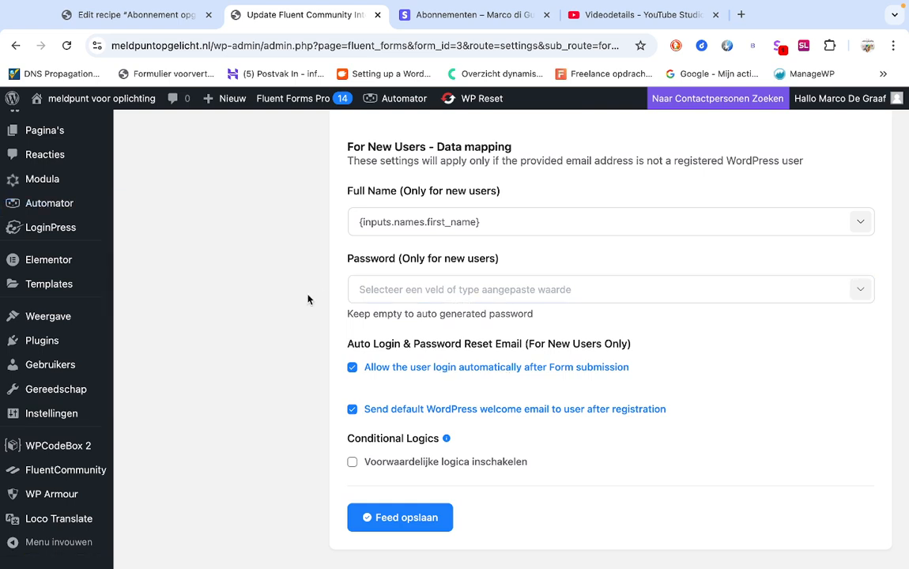
pyautogui.scroll(-2, 309, 299)
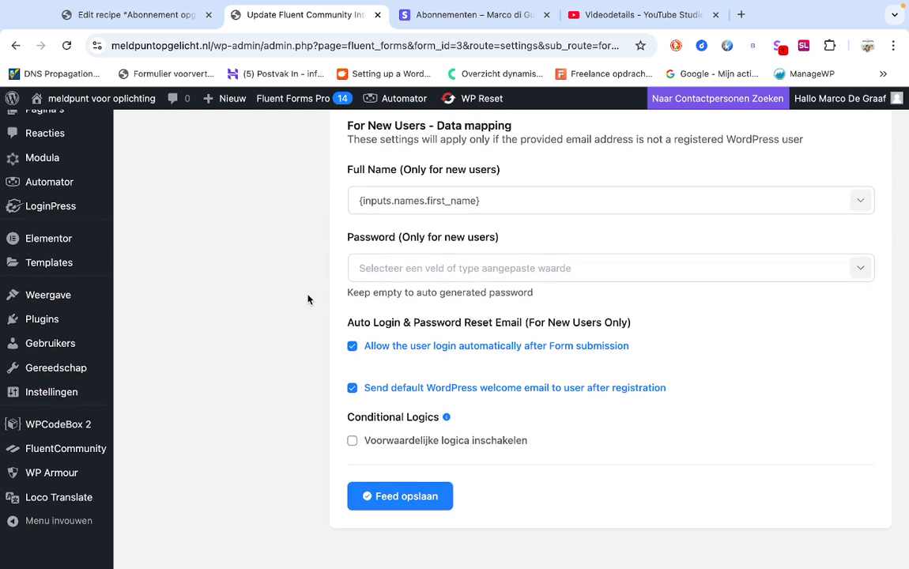
pyautogui.scroll(3, 309, 300)
pyautogui.scroll(-5, 308, 299)
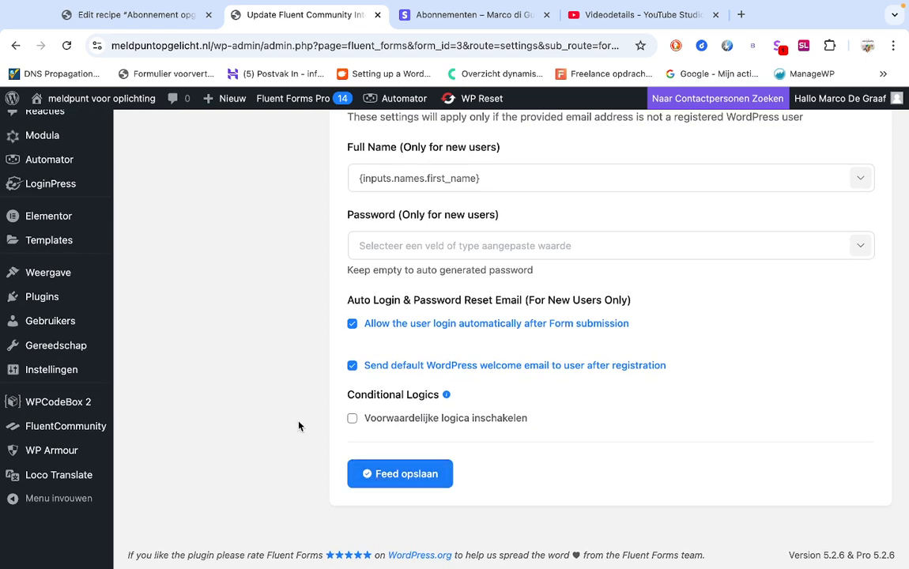
pyautogui.scroll(3, 299, 427)
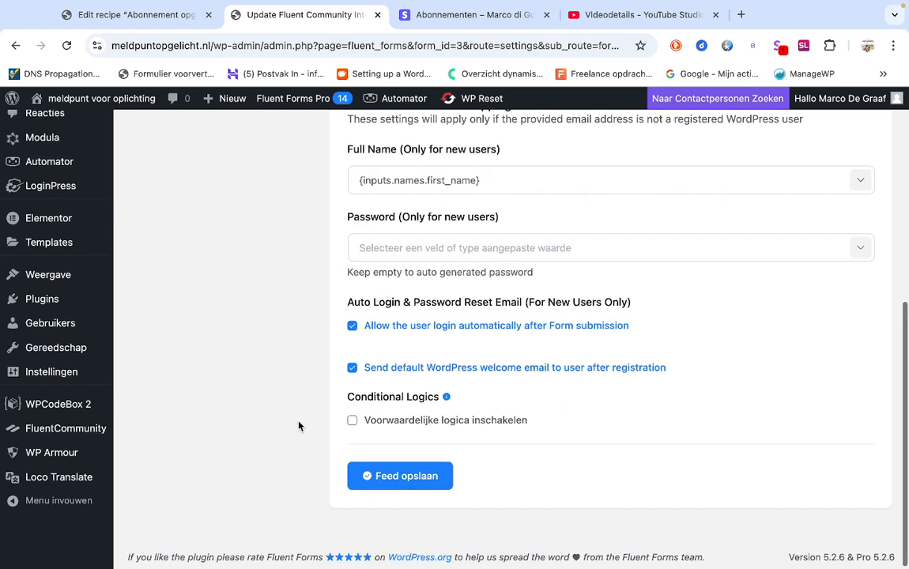
pyautogui.scroll(5, 299, 427)
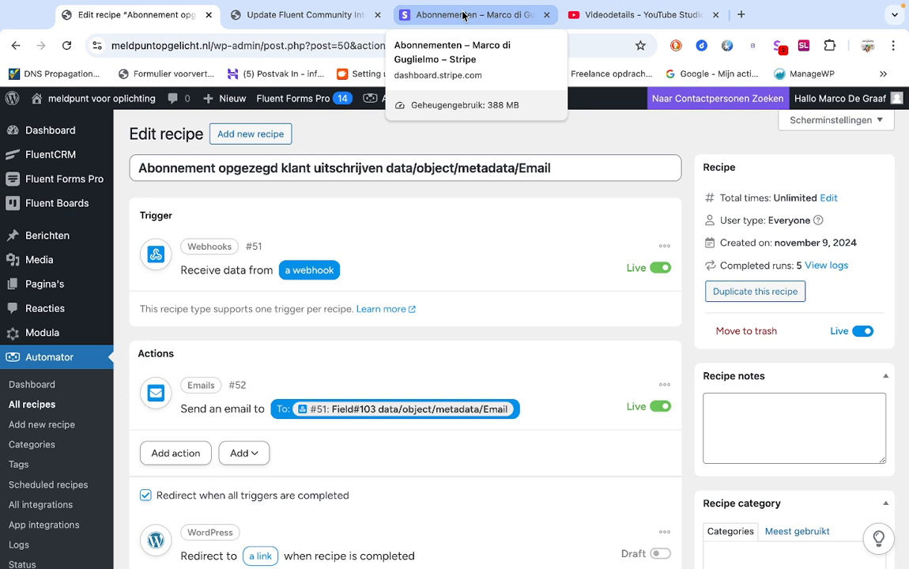
pyautogui.click(330, 16)
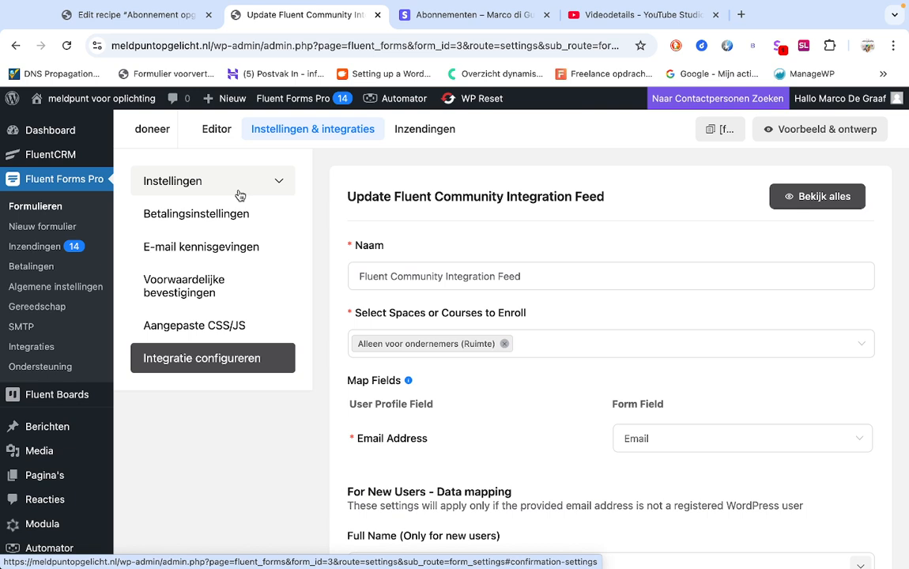
# Step: Open the doneer form's Betalingsinstellingen and examine its customer fields and Stripe settings
pyautogui.click(36, 266)
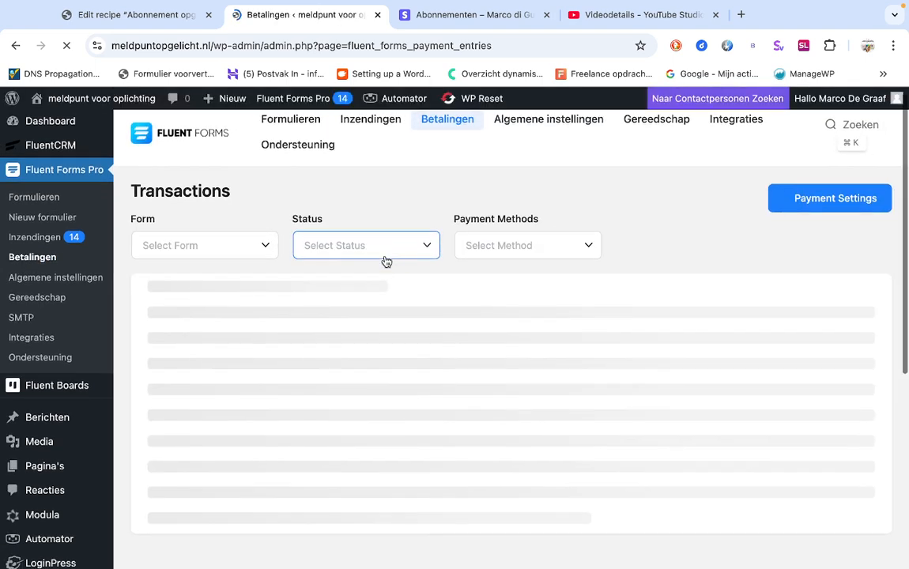
pyautogui.scroll(-1, 386, 262)
pyautogui.scroll(-2, 386, 262)
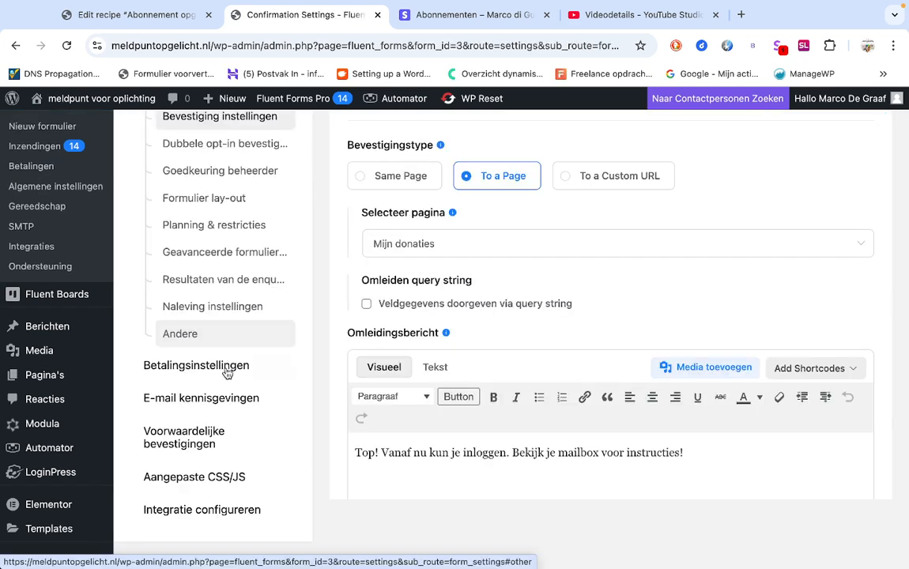
pyautogui.click(227, 374)
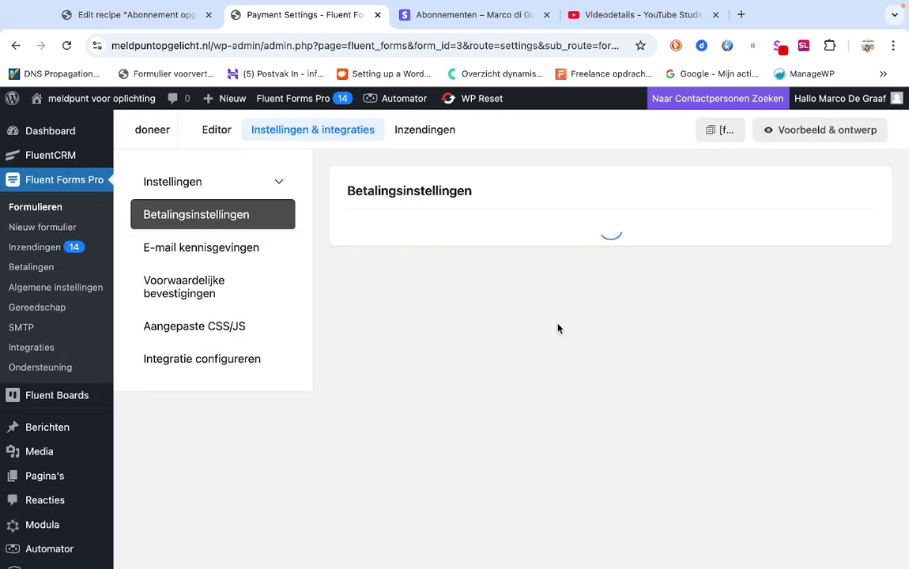
pyautogui.scroll(-3, 558, 328)
pyautogui.scroll(-3, 558, 328)
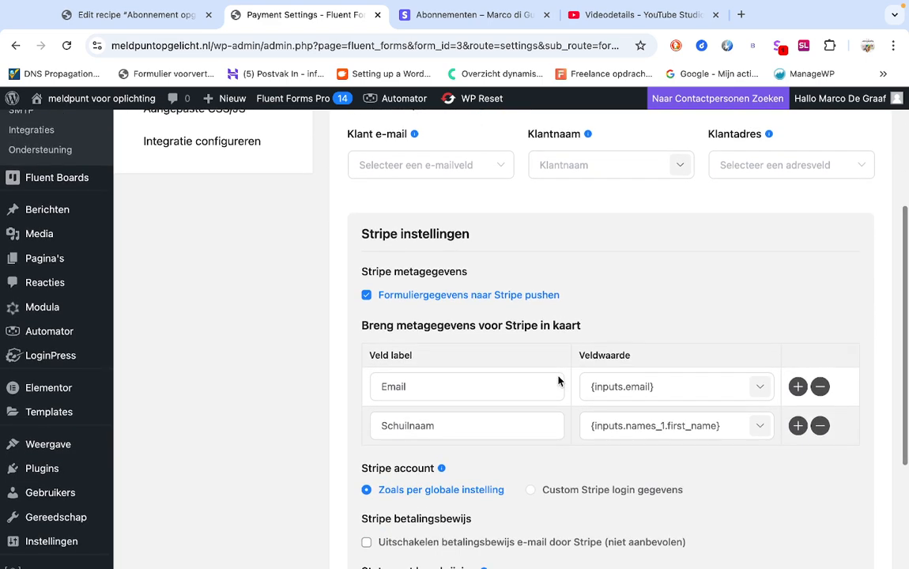
# Step: Examine the Stripe metadata mapping for Email and Schuilnaam, the available input options, and the Stripe account, receipt and statement description settings
pyautogui.click(487, 394)
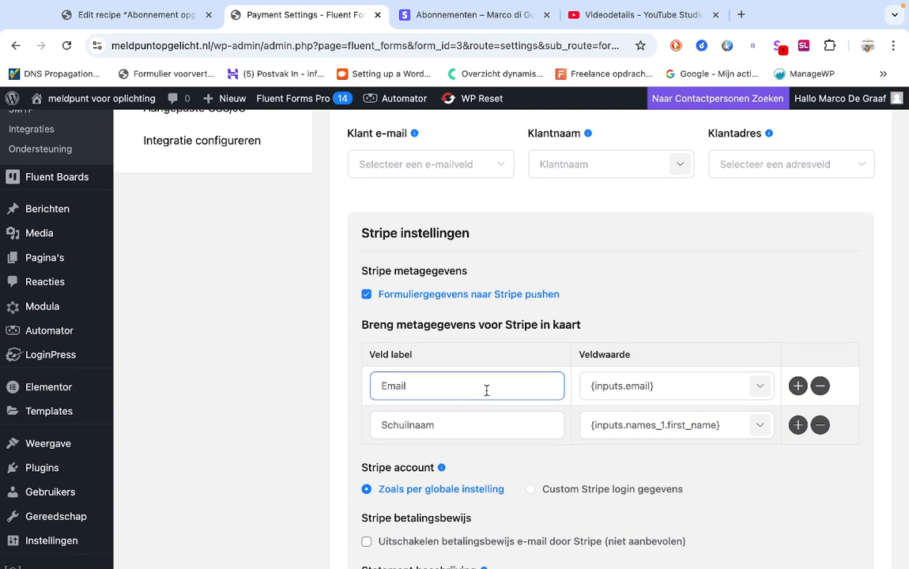
pyautogui.moveTo(488, 390); pyautogui.dragTo(387, 386)
pyautogui.click(666, 385)
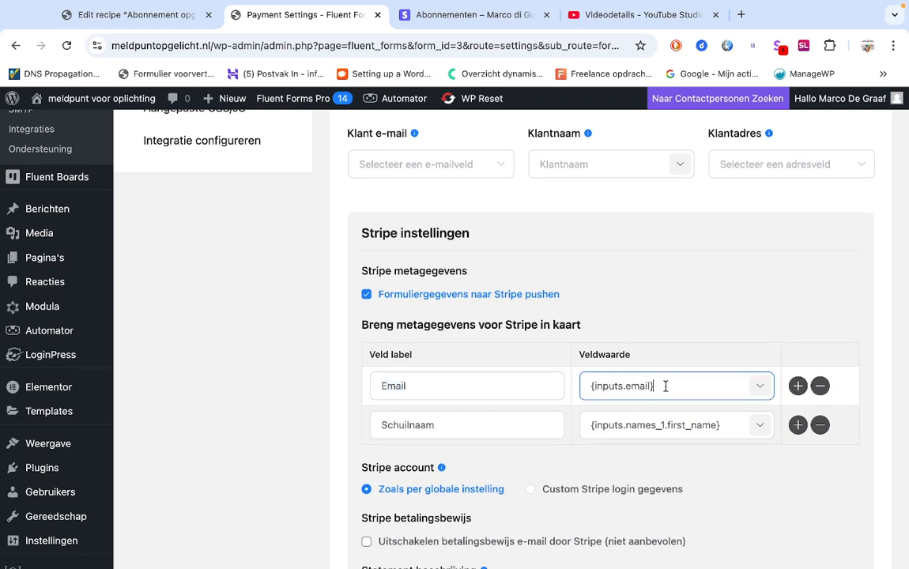
pyautogui.click(755, 394)
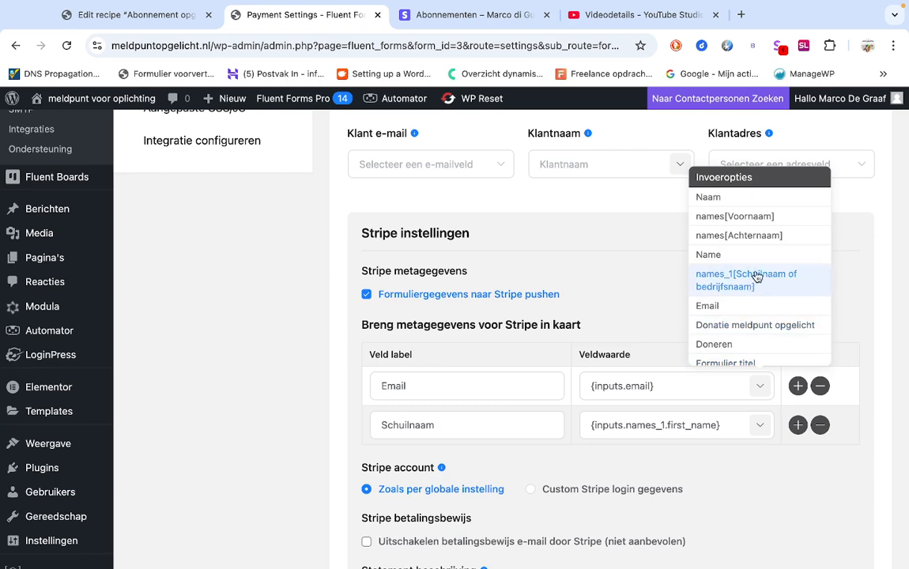
pyautogui.scroll(-2, 681, 305)
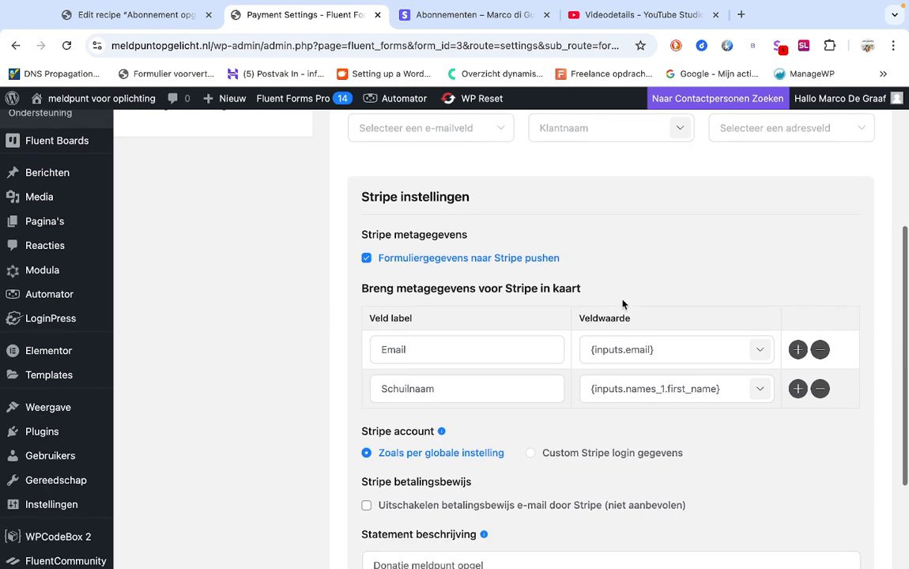
pyautogui.click(668, 325)
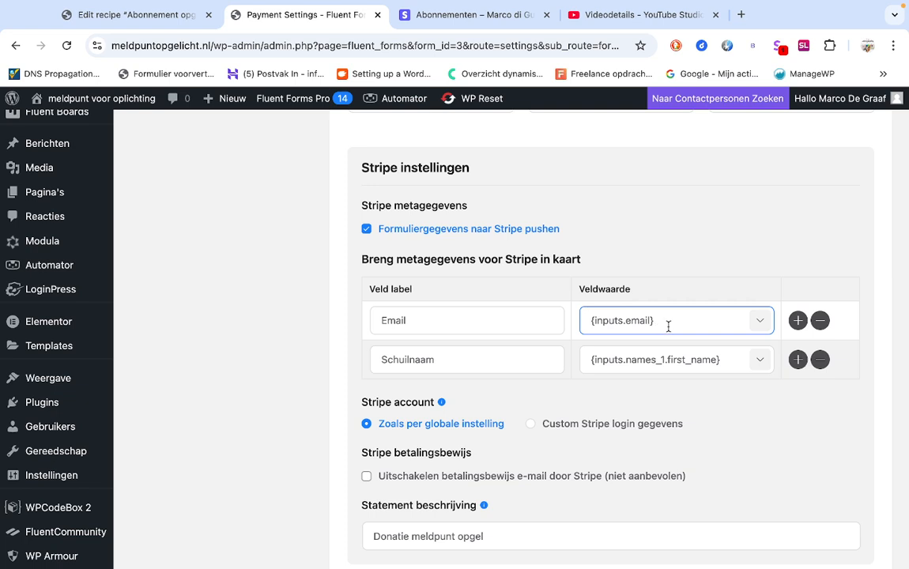
pyautogui.click(698, 367)
pyautogui.click(699, 387)
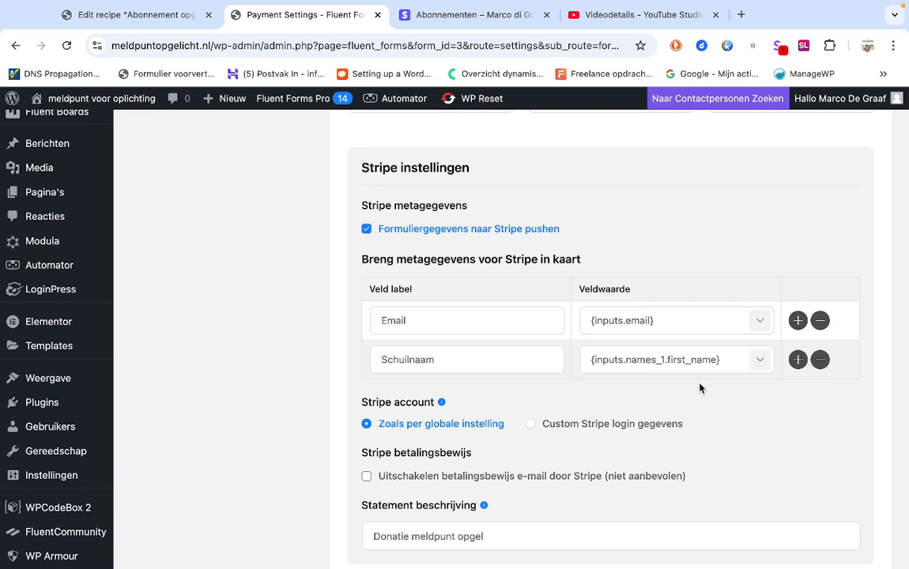
pyautogui.scroll(-3, 699, 387)
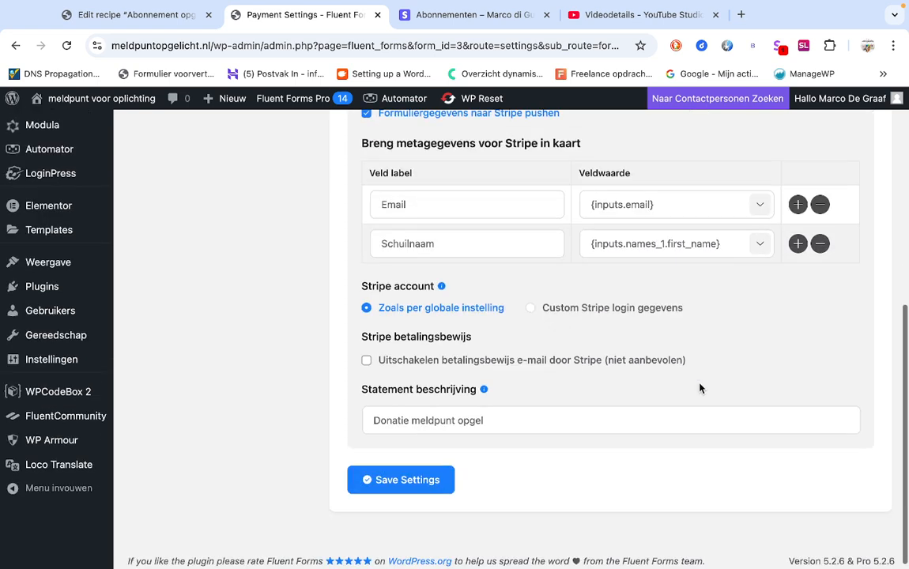
# Step: Switch to the "Abonnement opgezegd klant uitschrijven" Automator recipe and examine its webhook trigger and actions
pyautogui.click(143, 15)
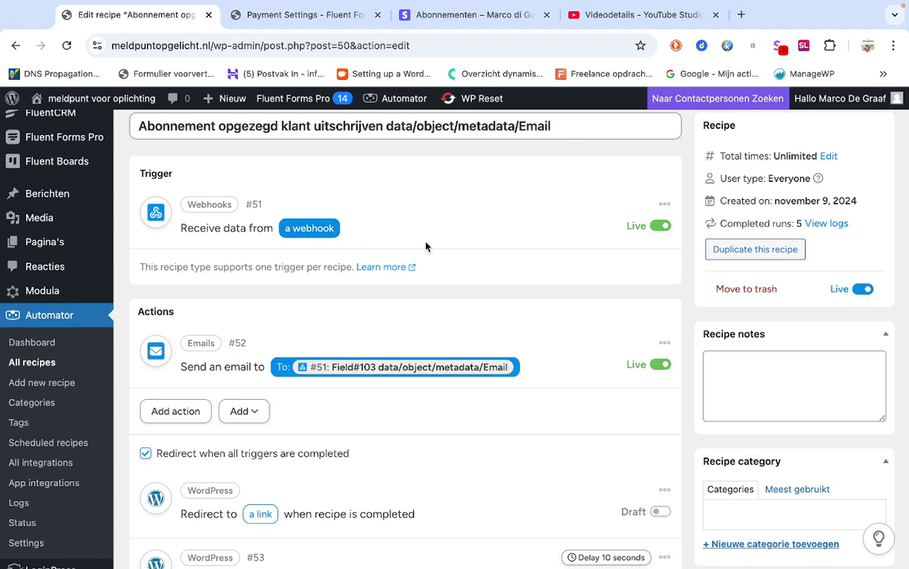
pyautogui.scroll(-1, 423, 246)
pyautogui.scroll(-1, 426, 246)
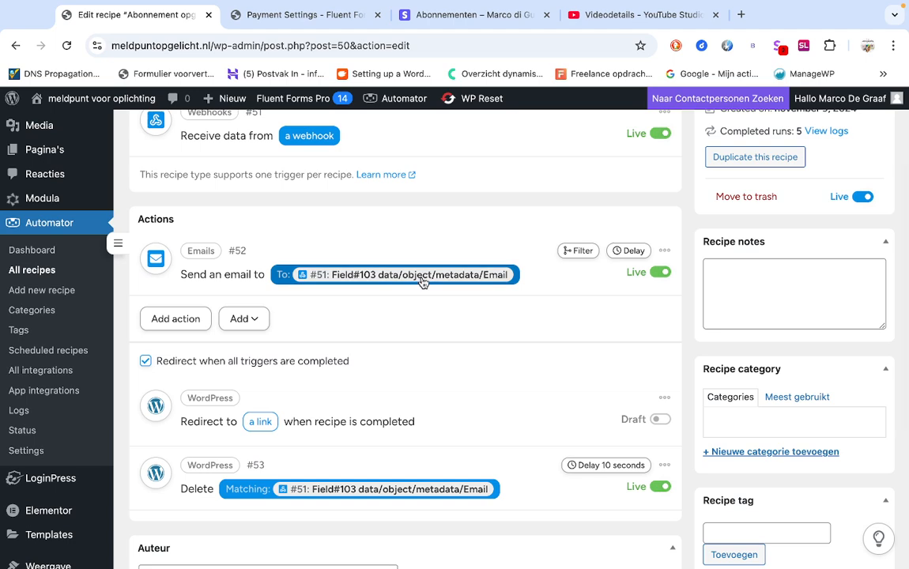
# Step: Open the recipe's email action and examine its content type, sender, recipient, reply, copy and subject fields
pyautogui.click(423, 283)
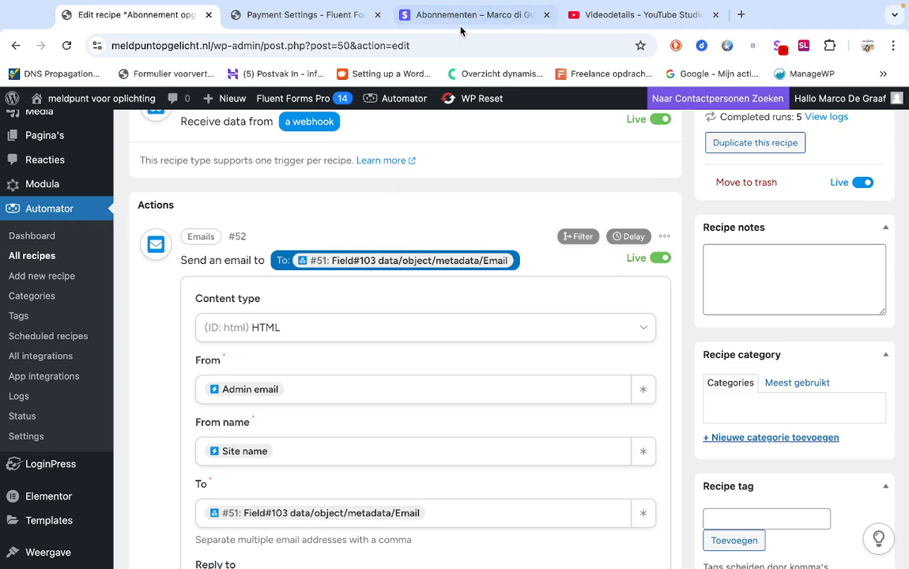
pyautogui.scroll(2, 414, 158)
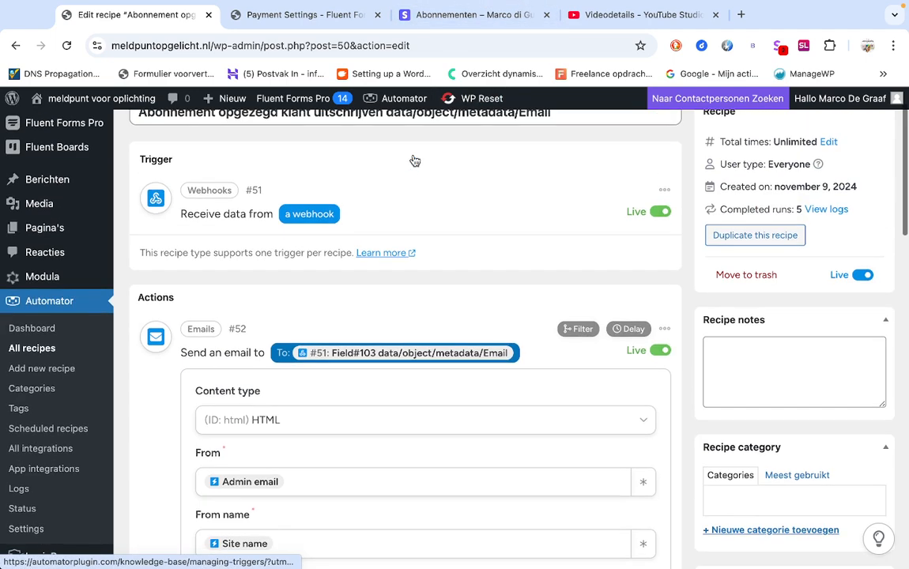
pyautogui.scroll(-4, 397, 283)
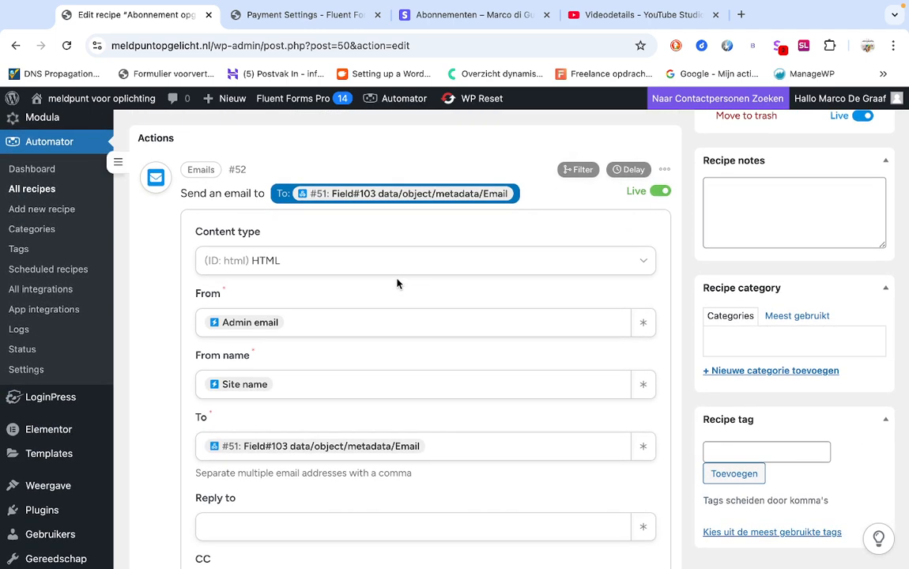
pyautogui.scroll(-3, 398, 283)
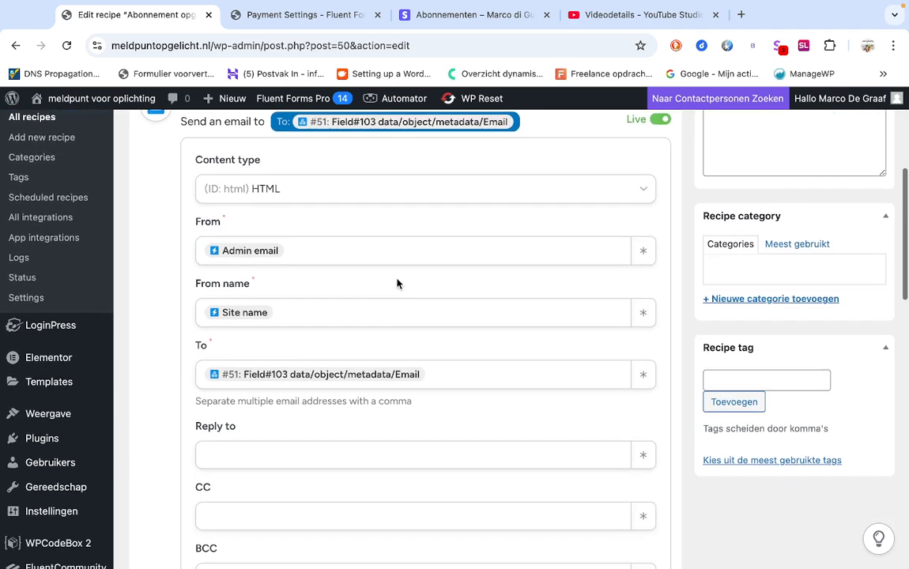
pyautogui.scroll(1, 398, 284)
pyautogui.scroll(1, 398, 283)
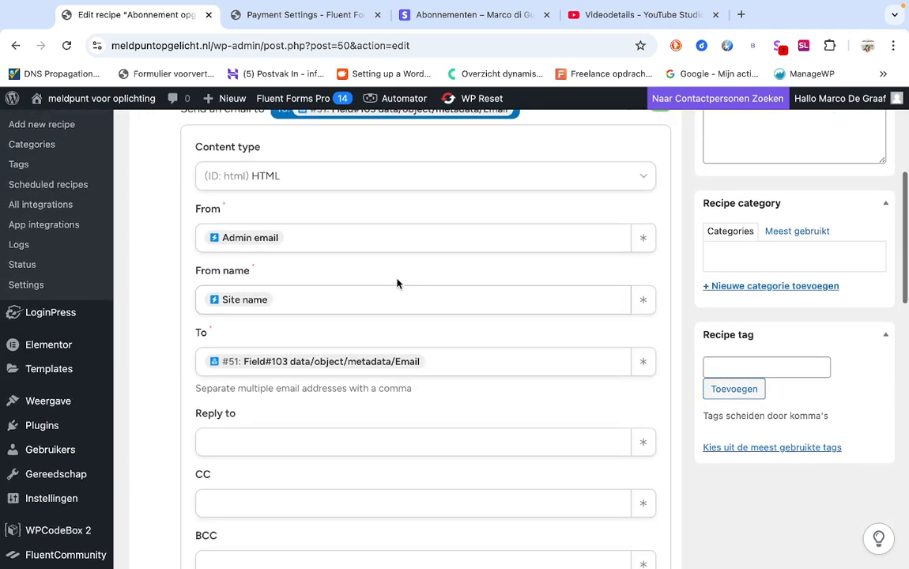
pyautogui.scroll(1, 398, 284)
pyautogui.scroll(-1, 398, 284)
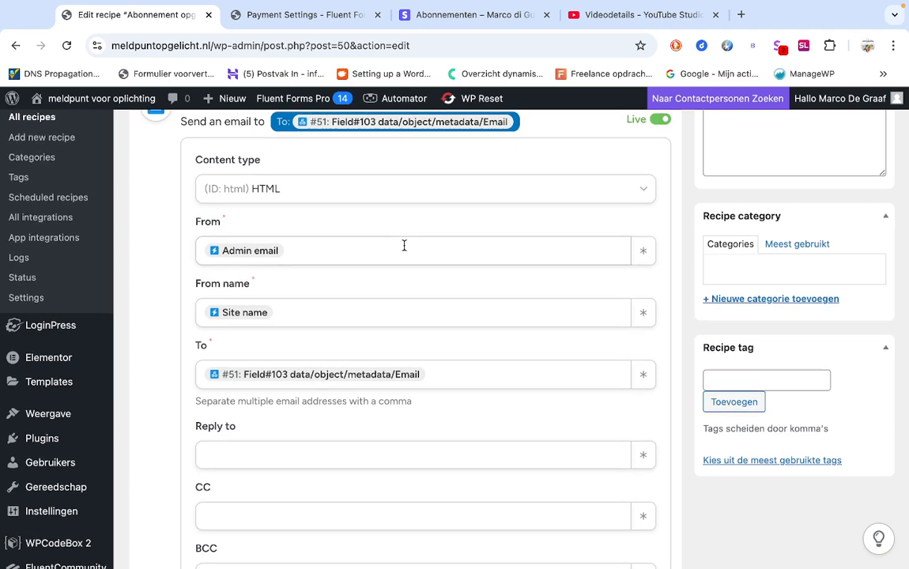
pyautogui.scroll(-1, 404, 246)
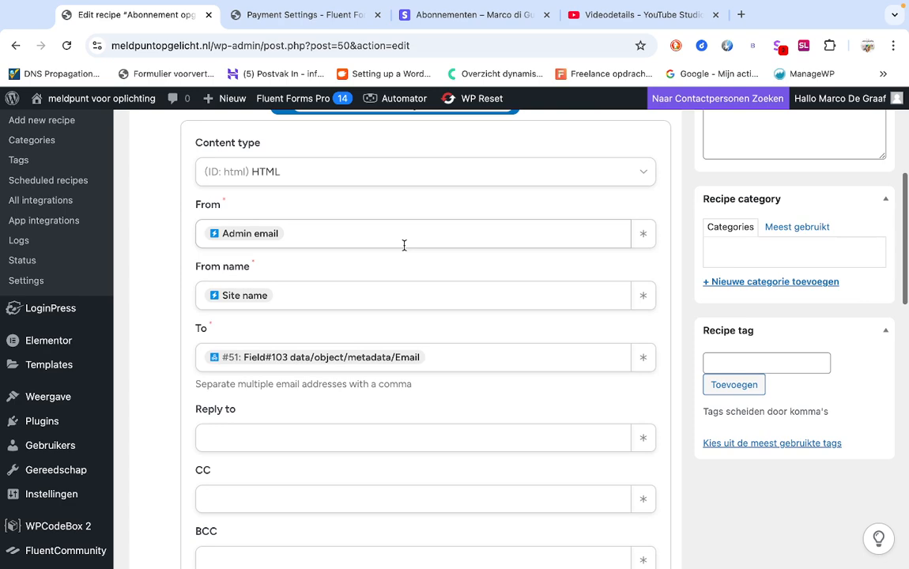
pyautogui.scroll(-1, 404, 246)
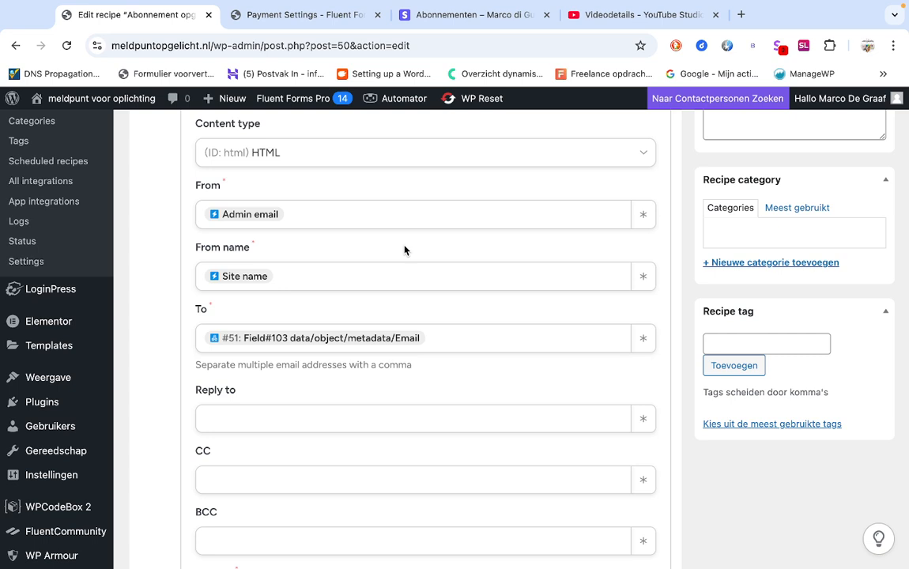
pyautogui.scroll(-2, 404, 249)
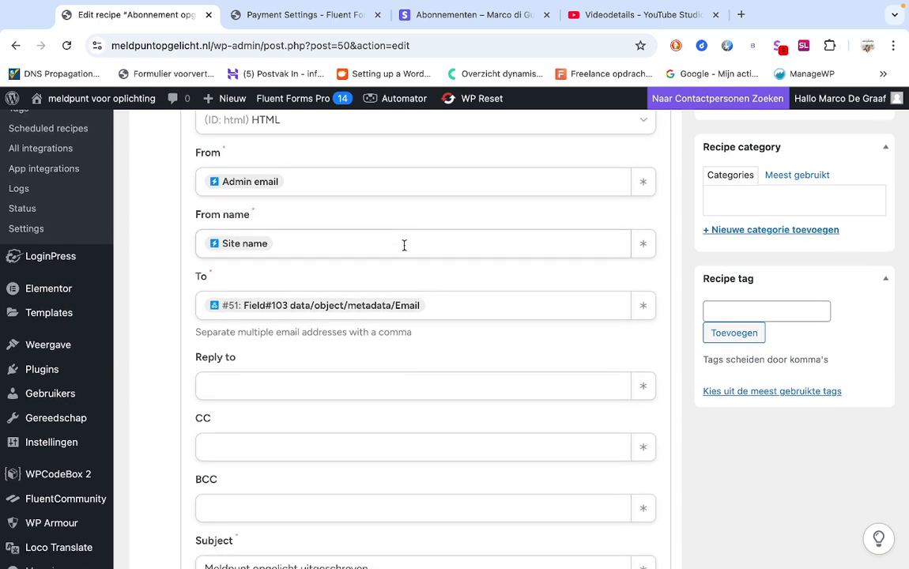
pyautogui.scroll(-1, 405, 246)
pyautogui.scroll(-1, 404, 249)
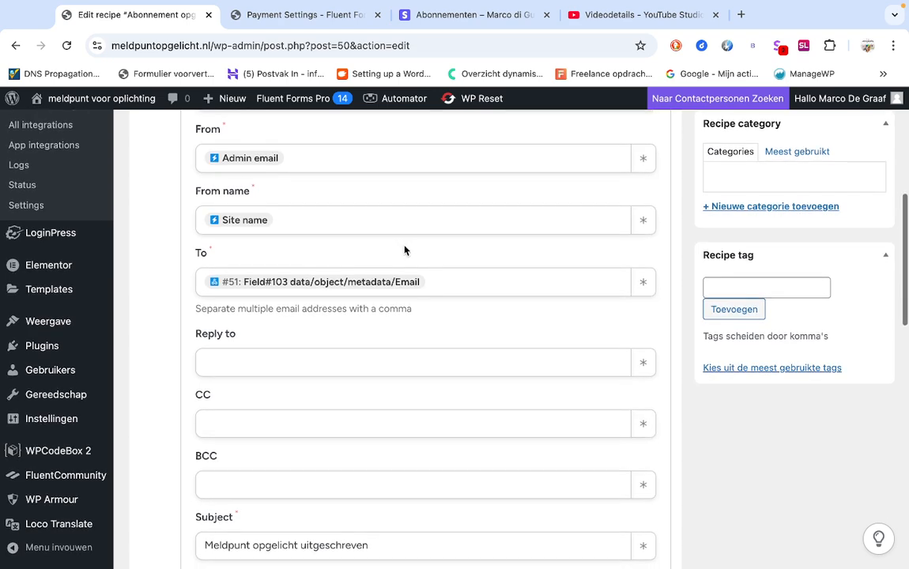
pyautogui.scroll(-1, 404, 250)
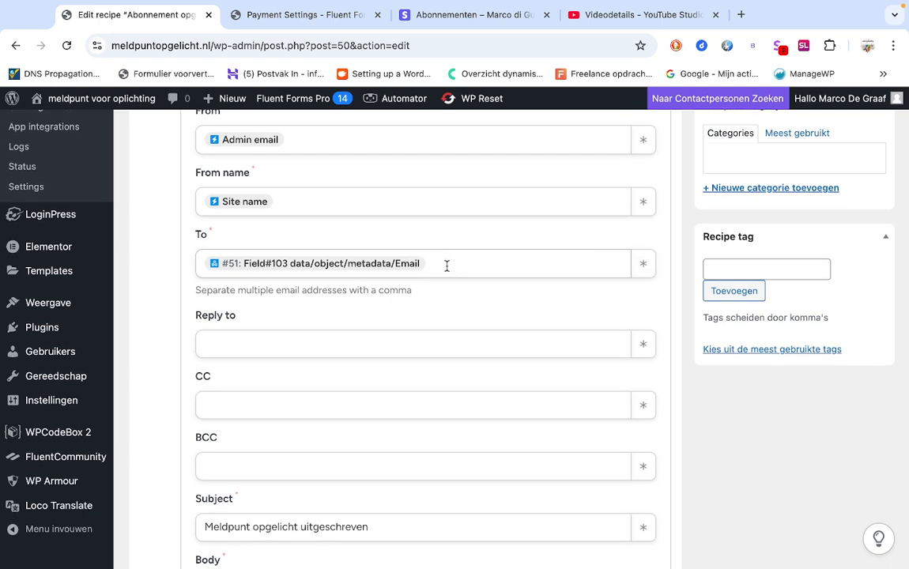
# Step: Examine the webhook email tokens available for the email action's To field, then close the token list
pyautogui.click(644, 266)
pyautogui.click(408, 383)
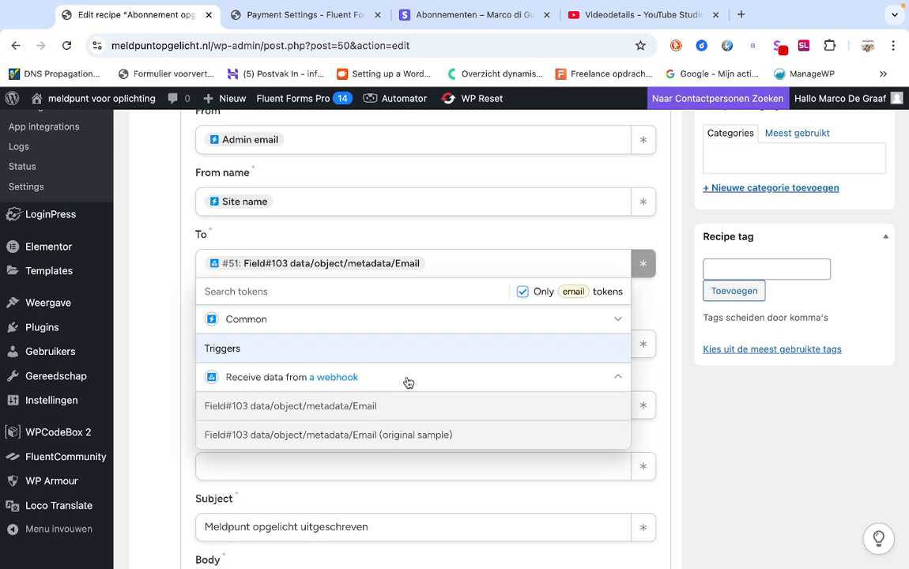
pyautogui.scroll(-2, 408, 383)
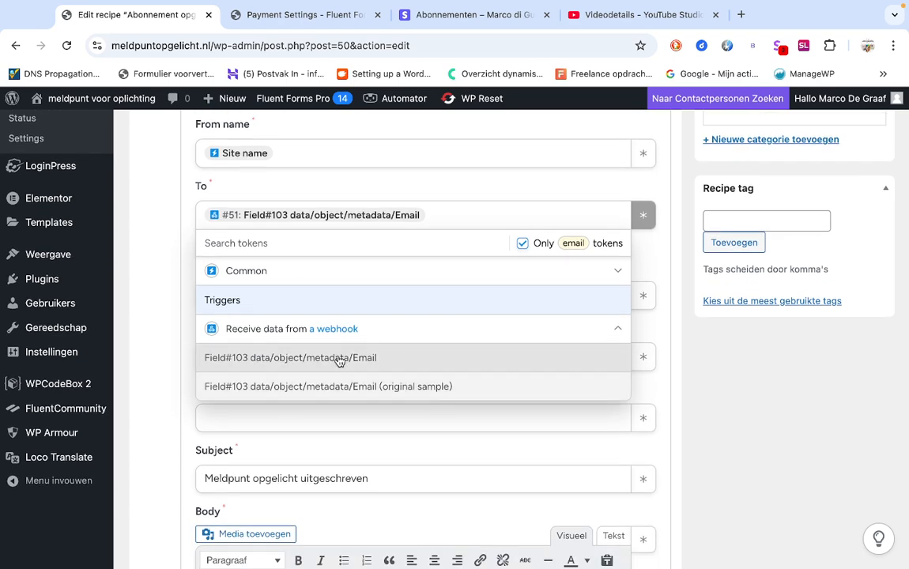
pyautogui.click(162, 343)
# Step: Review the cancellation email's body and file attachment option, and save the email action
pyautogui.scroll(-5, 173, 350)
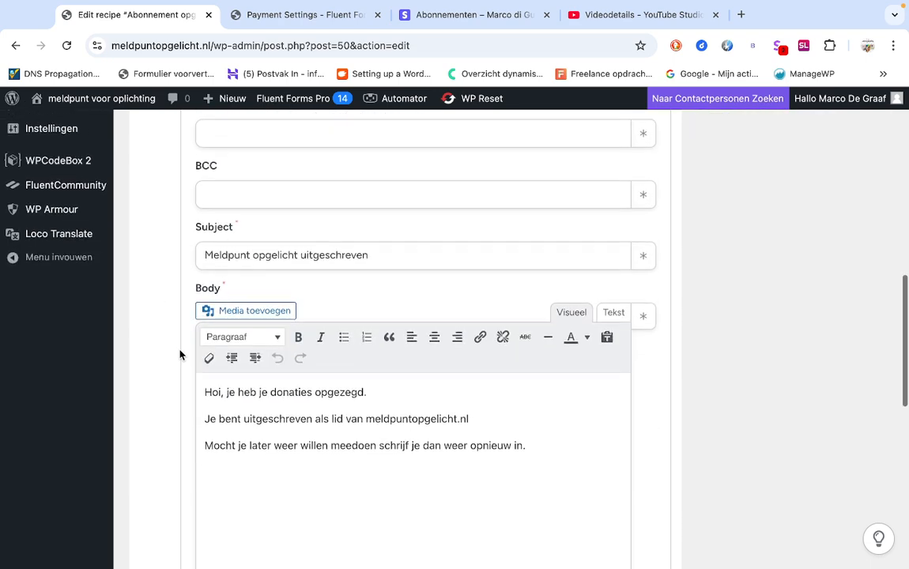
pyautogui.scroll(-3, 179, 355)
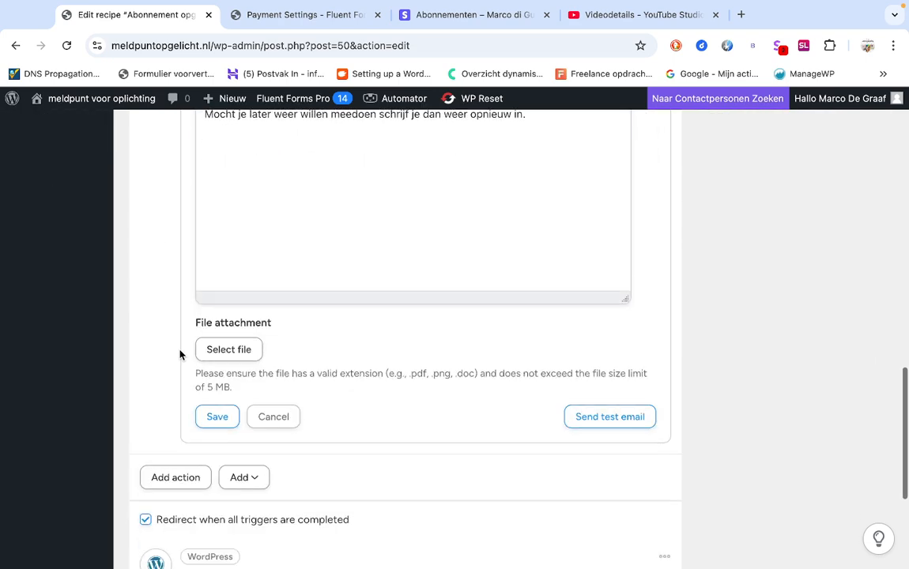
pyautogui.scroll(1, 179, 355)
pyautogui.scroll(1, 179, 355)
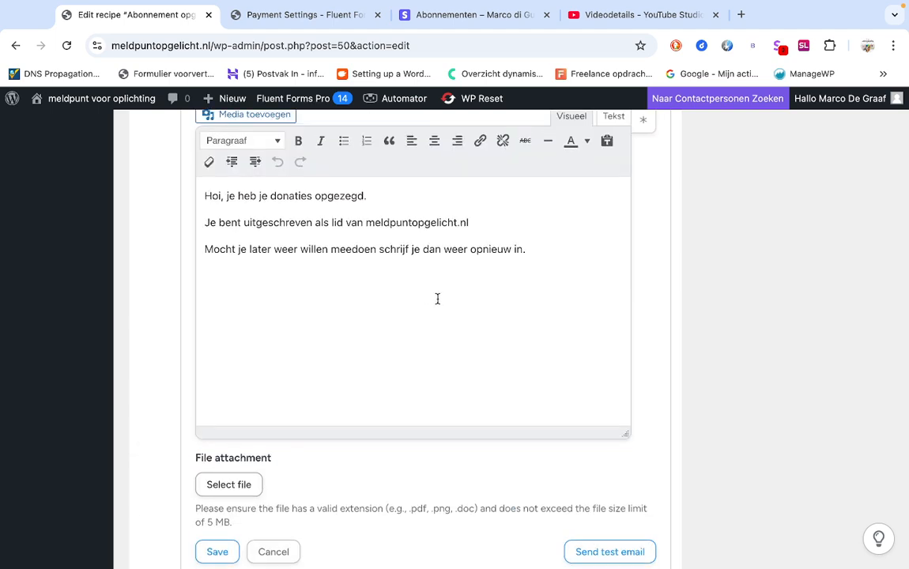
pyautogui.scroll(-1, 437, 299)
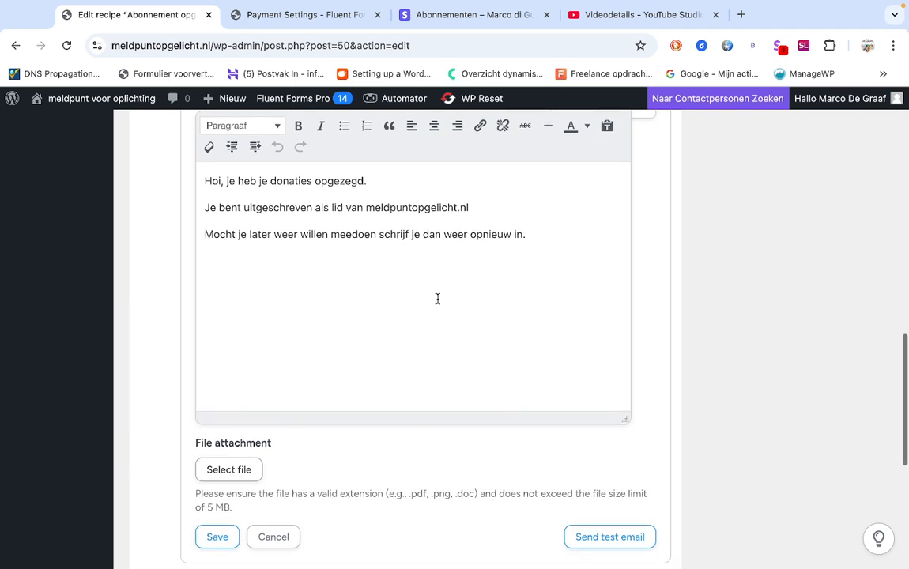
pyautogui.scroll(-3, 438, 298)
pyautogui.scroll(-1, 437, 299)
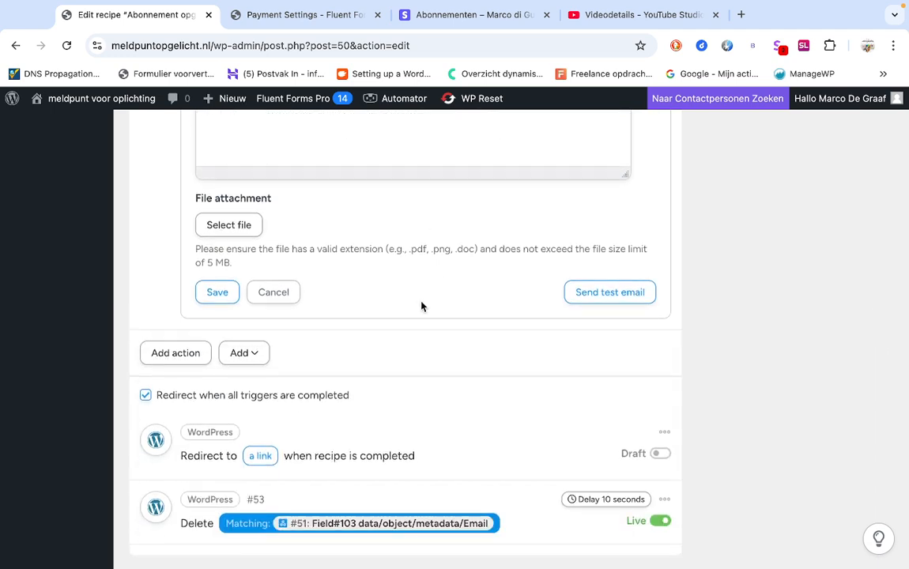
pyautogui.click(220, 293)
pyautogui.scroll(-1, 402, 299)
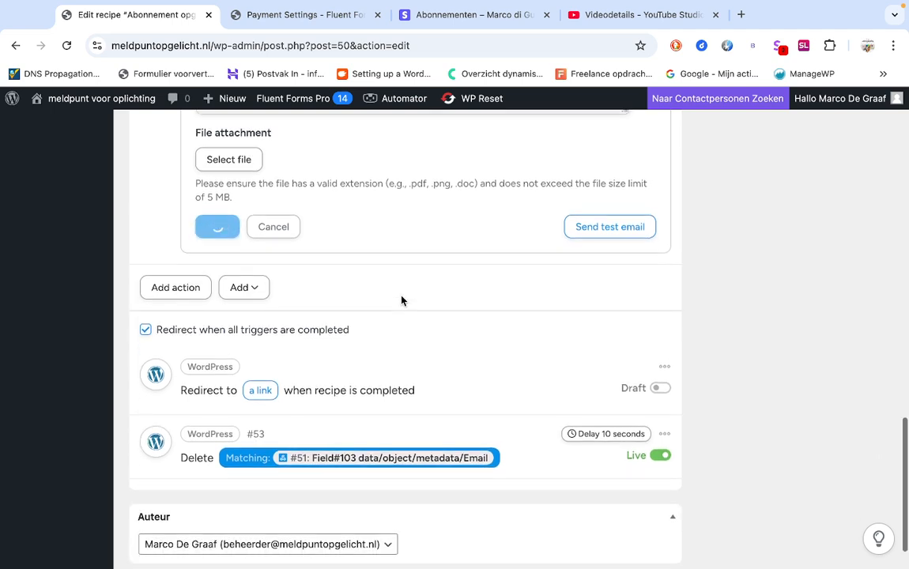
# Step: Open the recipe's WordPress Delete user action and examine its user selection, email matching and deletion acknowledgement
pyautogui.scroll(-1, 402, 300)
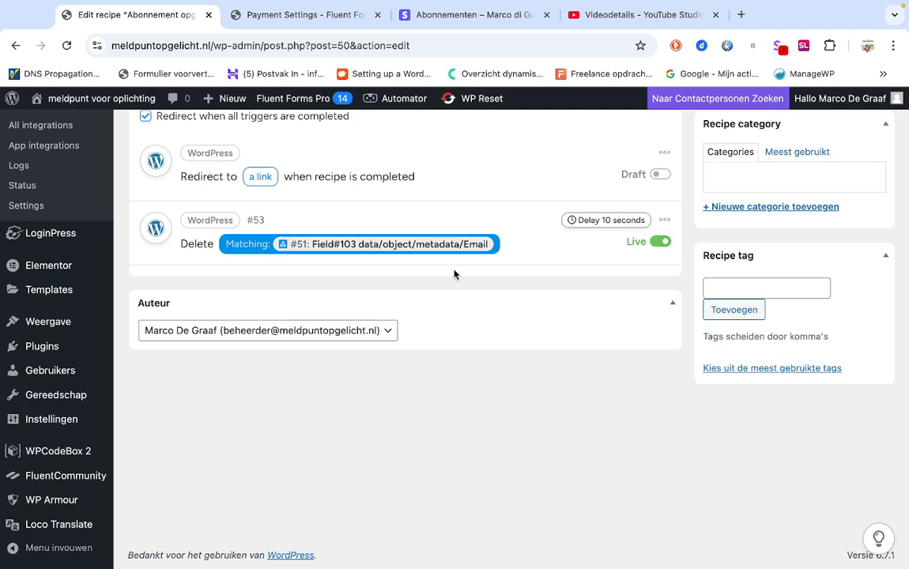
pyautogui.click(477, 245)
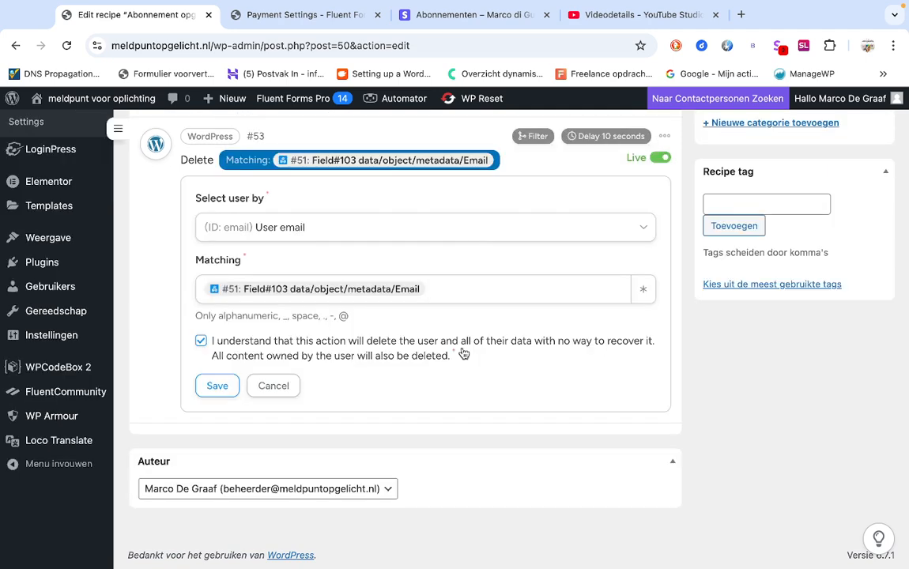
pyautogui.scroll(1, 464, 353)
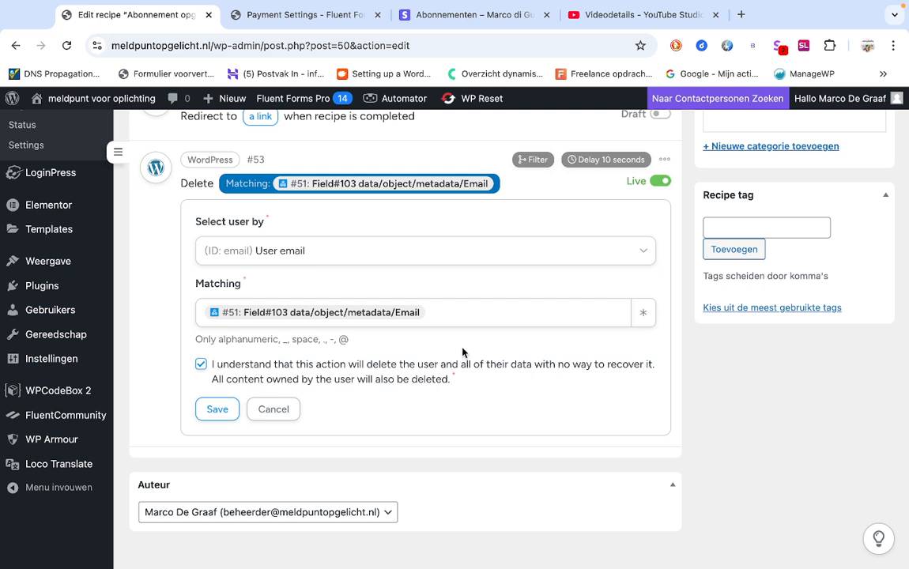
# Step: Review the Delete user action's user selection, email matching and deletion acknowledgement, and save the action
pyautogui.scroll(1, 438, 268)
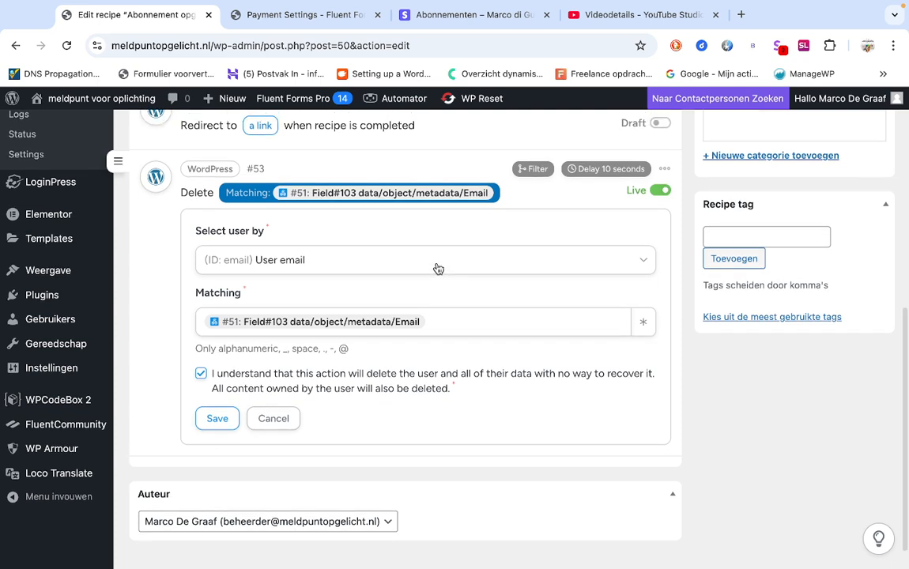
pyautogui.click(438, 268)
pyautogui.click(154, 323)
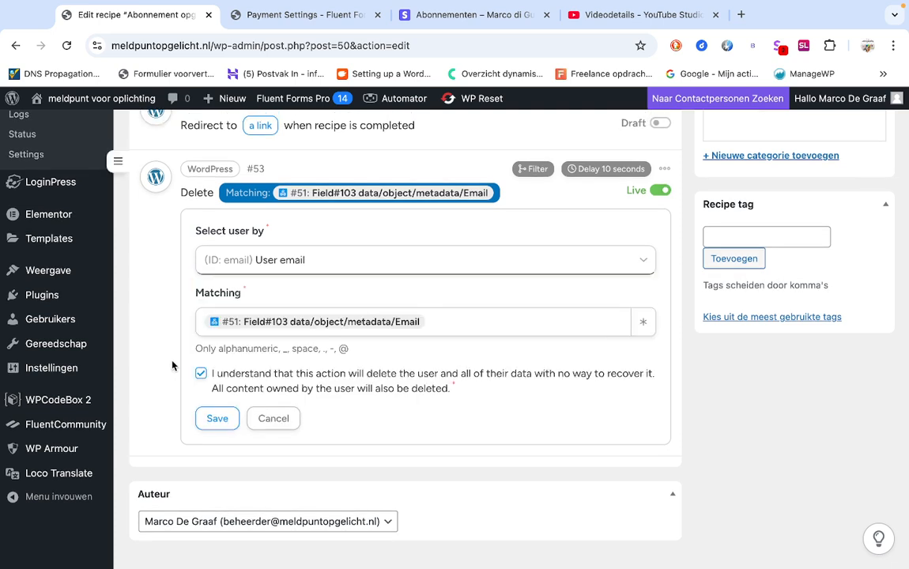
pyautogui.scroll(-1, 173, 366)
pyautogui.scroll(-1, 172, 365)
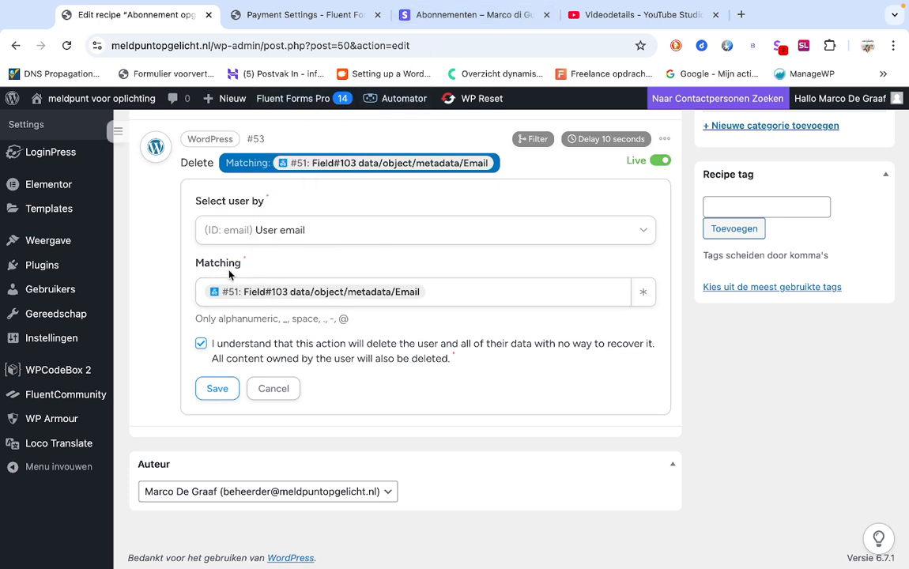
pyautogui.scroll(10, 159, 310)
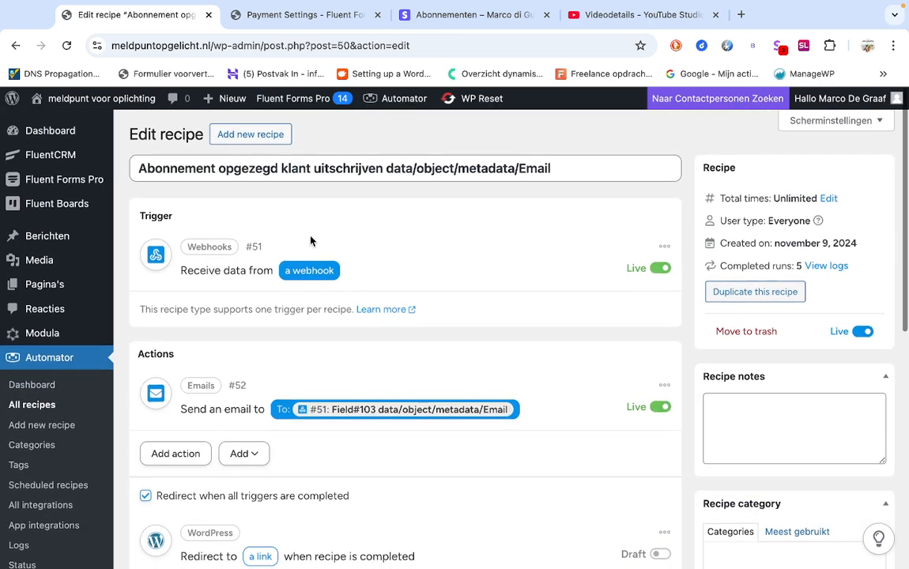
pyautogui.scroll(-6, 267, 353)
pyautogui.scroll(-2, 268, 353)
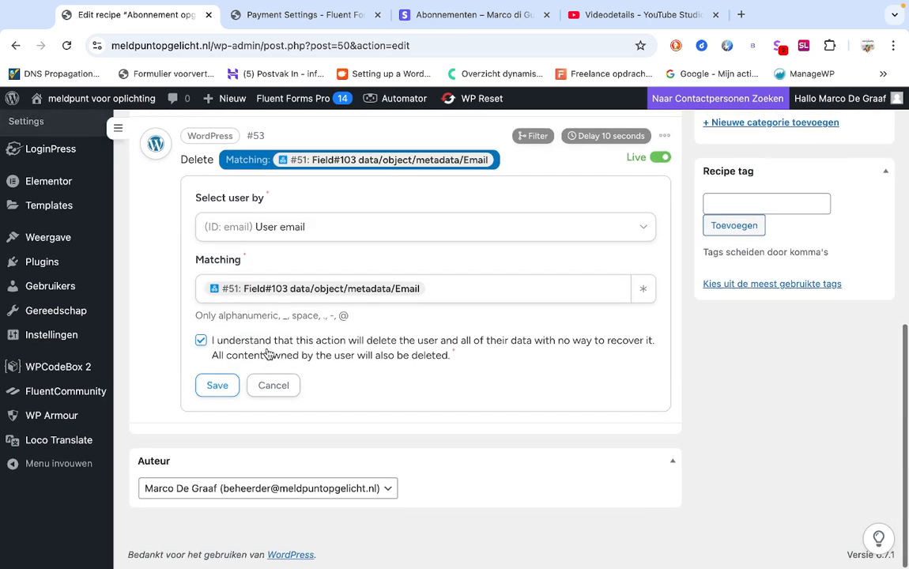
pyautogui.click(226, 386)
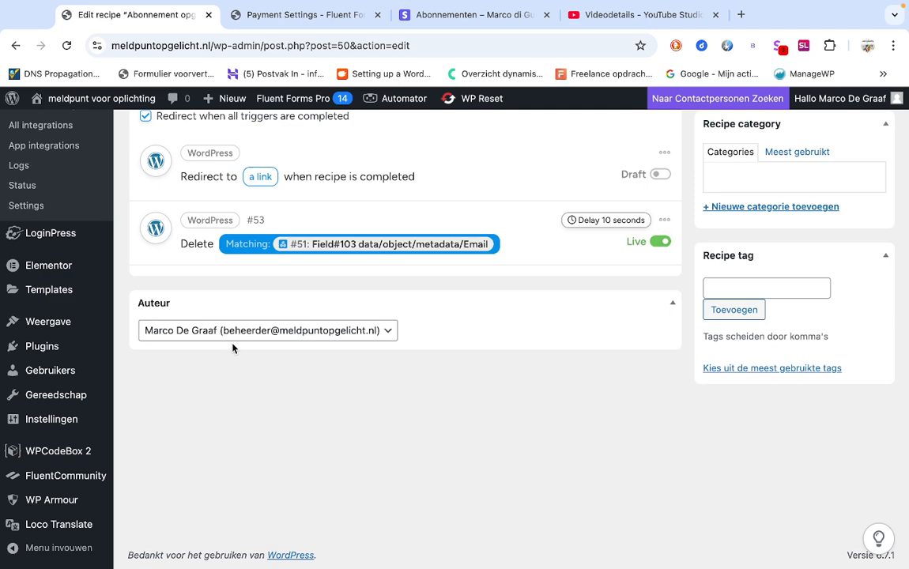
# Step: Review the whole recipe, from its webhook trigger through the email action to the delayed Delete user action
pyautogui.scroll(3, 264, 285)
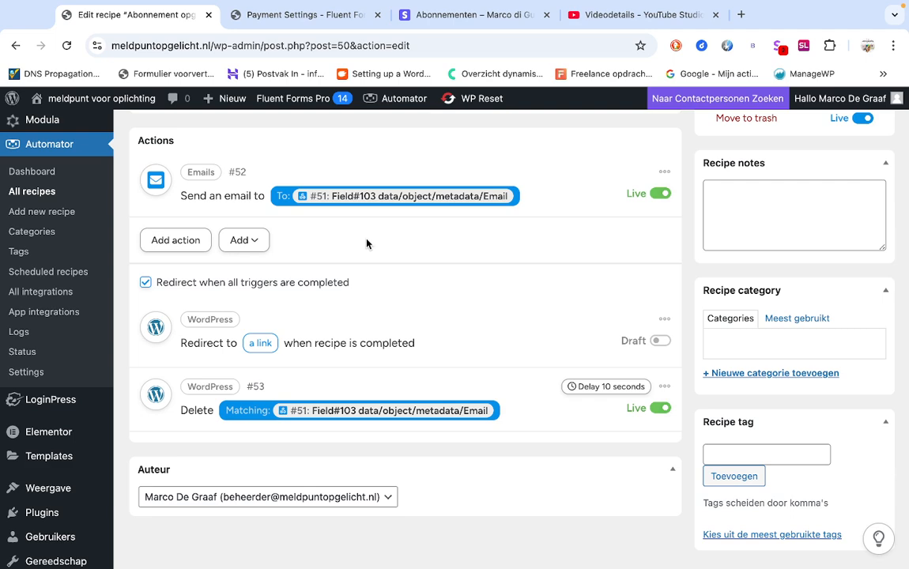
pyautogui.scroll(2, 366, 244)
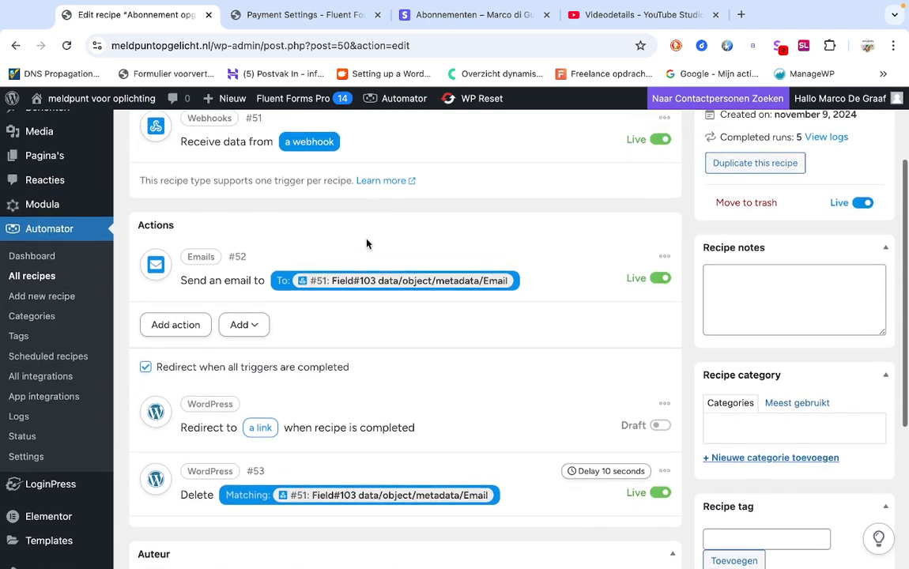
pyautogui.scroll(1, 366, 243)
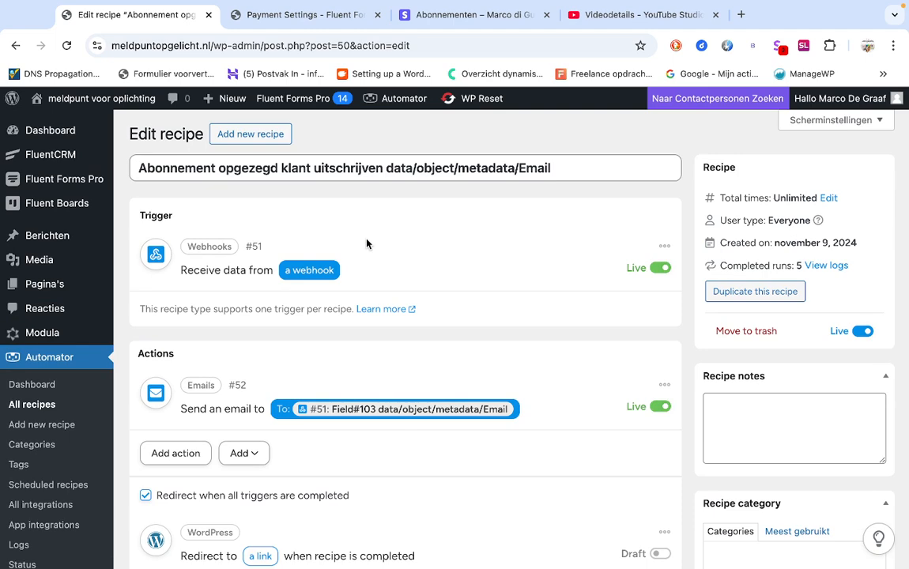
pyautogui.scroll(-1, 366, 243)
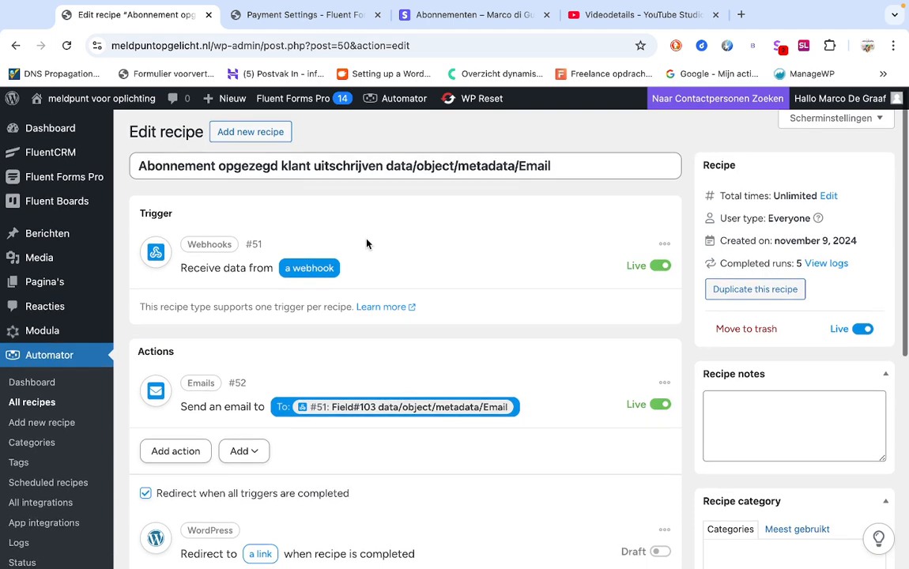
pyautogui.scroll(-2, 366, 243)
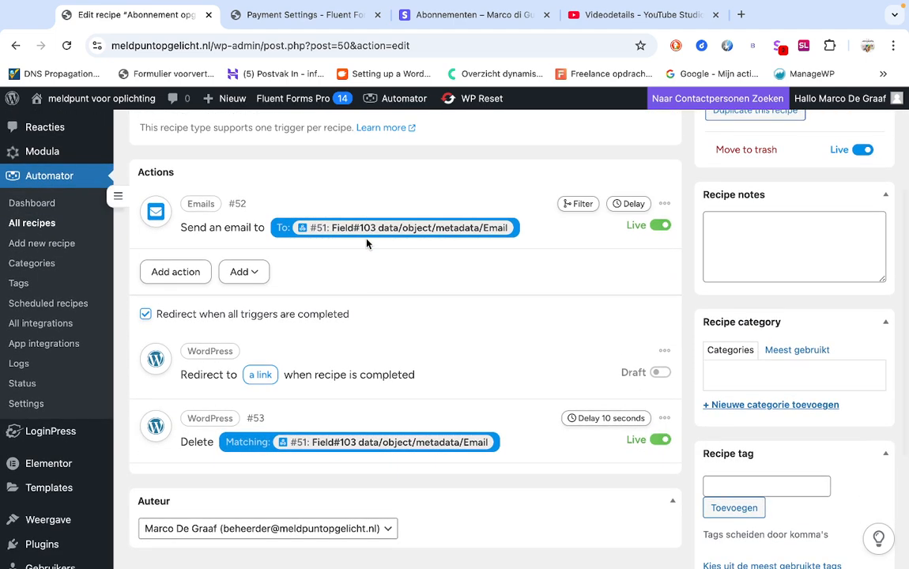
pyautogui.scroll(-3, 366, 244)
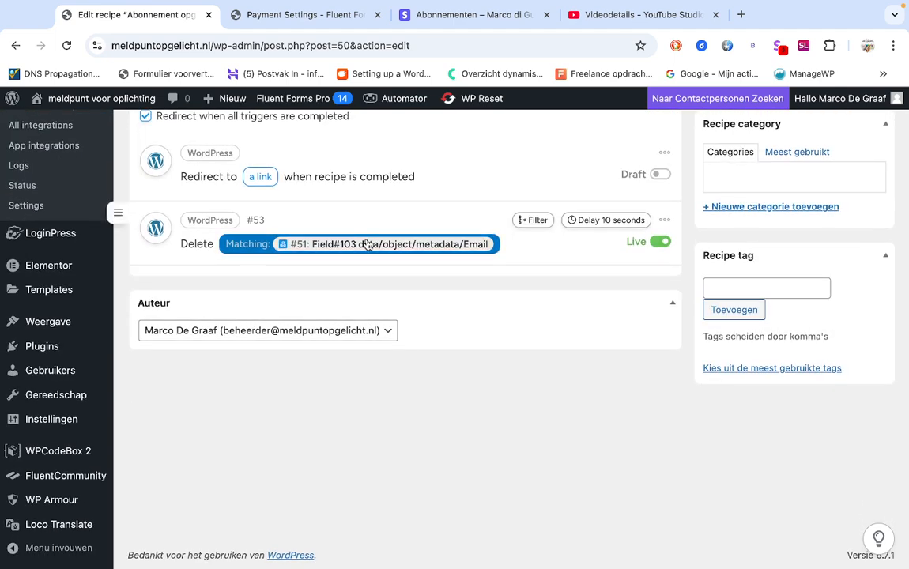
pyautogui.hotkey('ctrl', '3')
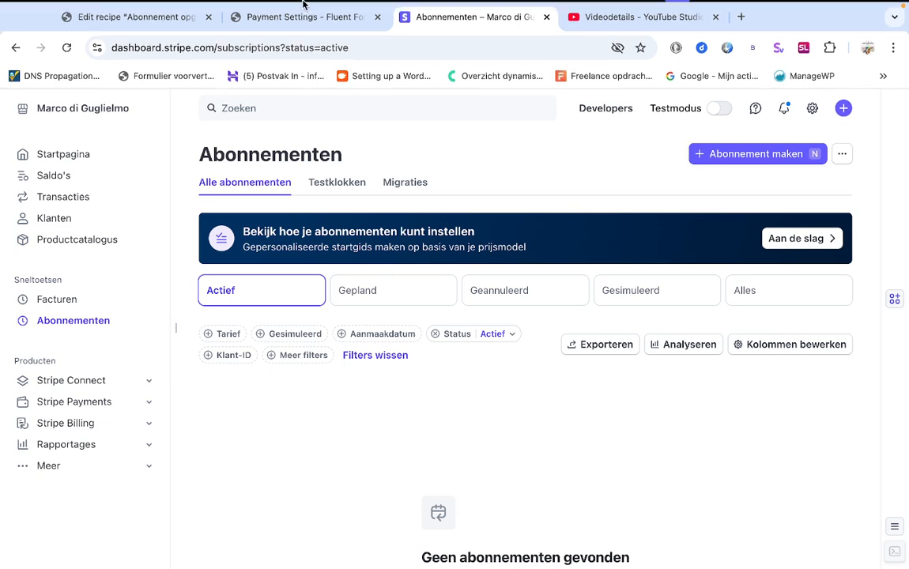
pyautogui.moveTo(75, 4)
pyautogui.click(42, 33)
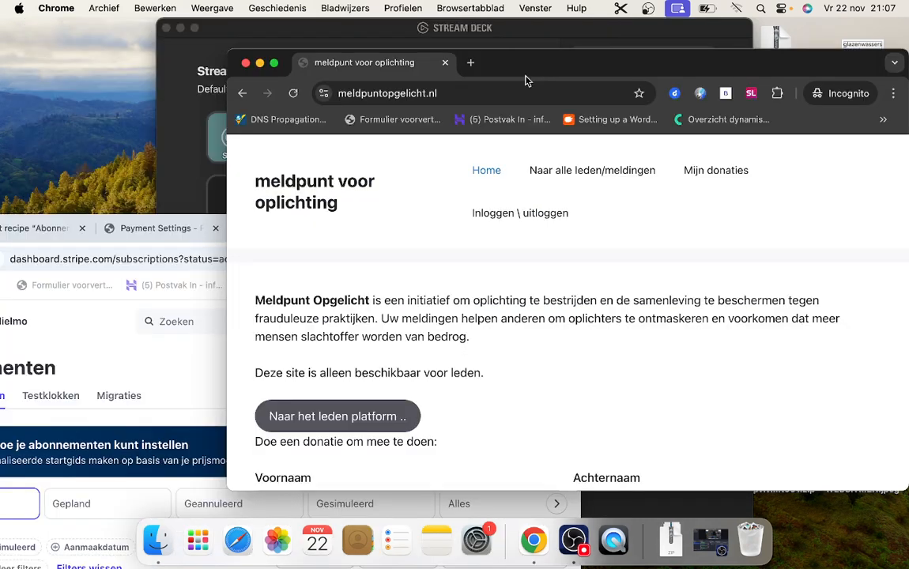
pyautogui.click(164, 362)
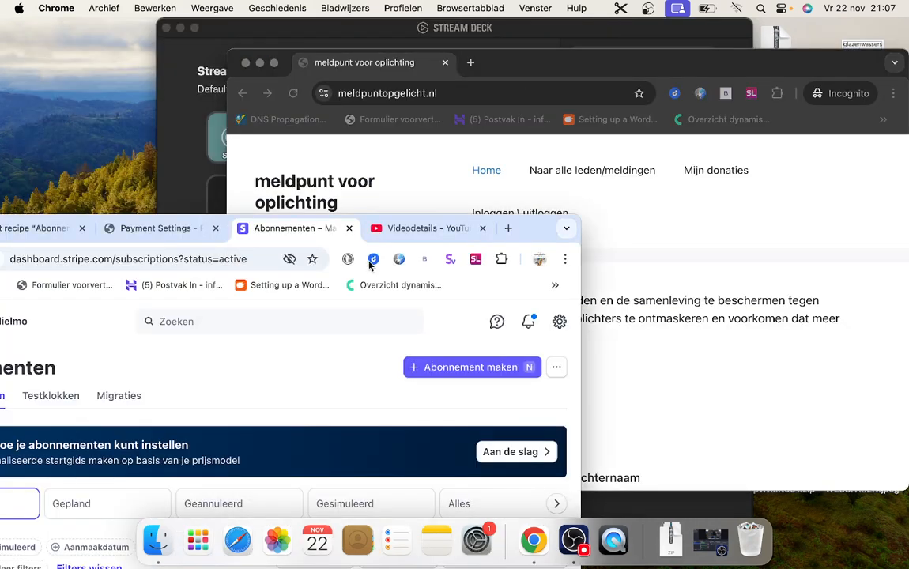
pyautogui.moveTo(538, 228); pyautogui.dragTo(788, 112)
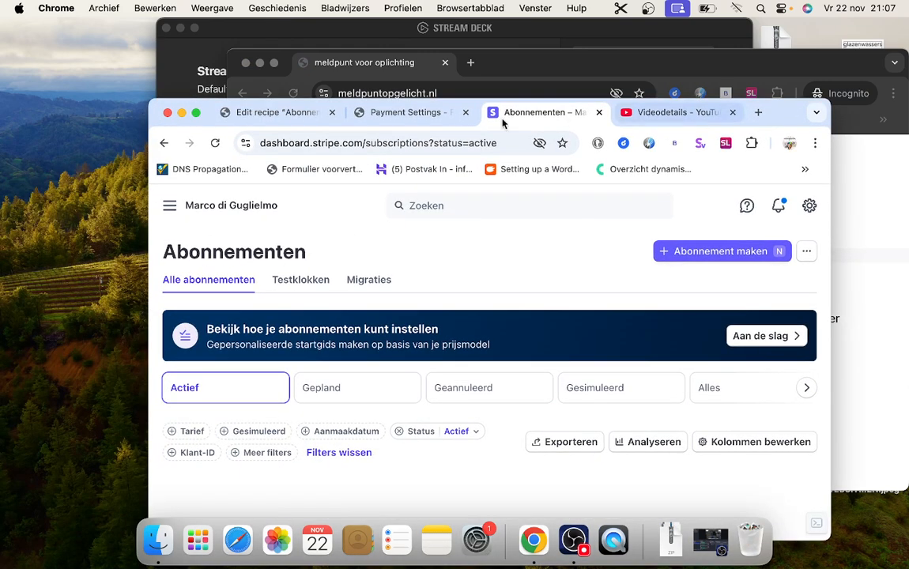
pyautogui.click(196, 113)
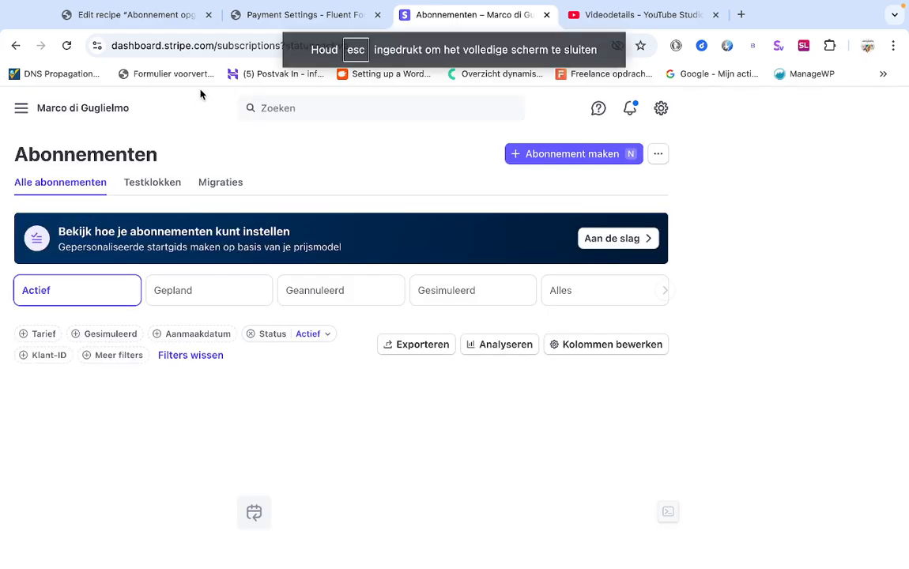
# Step: Return to the WordPress admin and open the FluentCommunity page
pyautogui.click(278, 16)
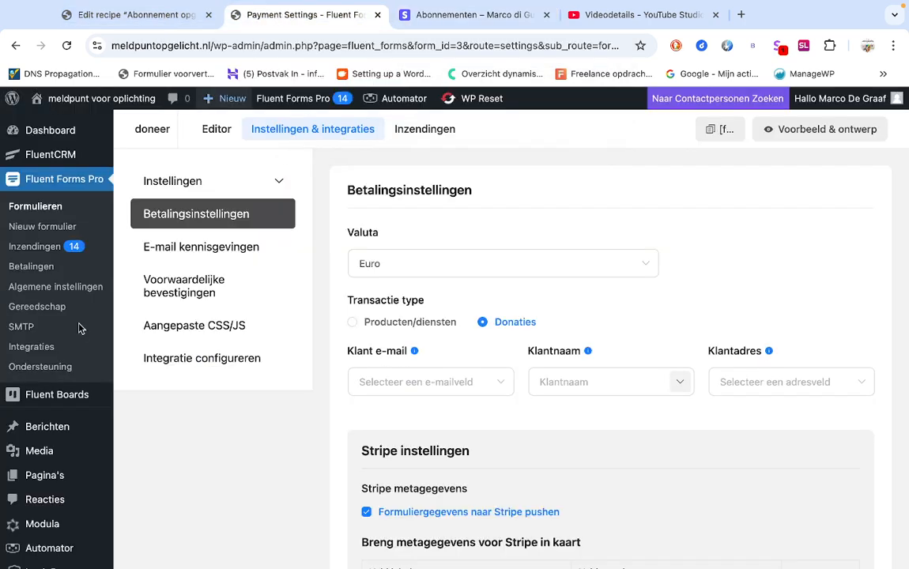
pyautogui.scroll(-5, 79, 326)
pyautogui.moveTo(79, 338)
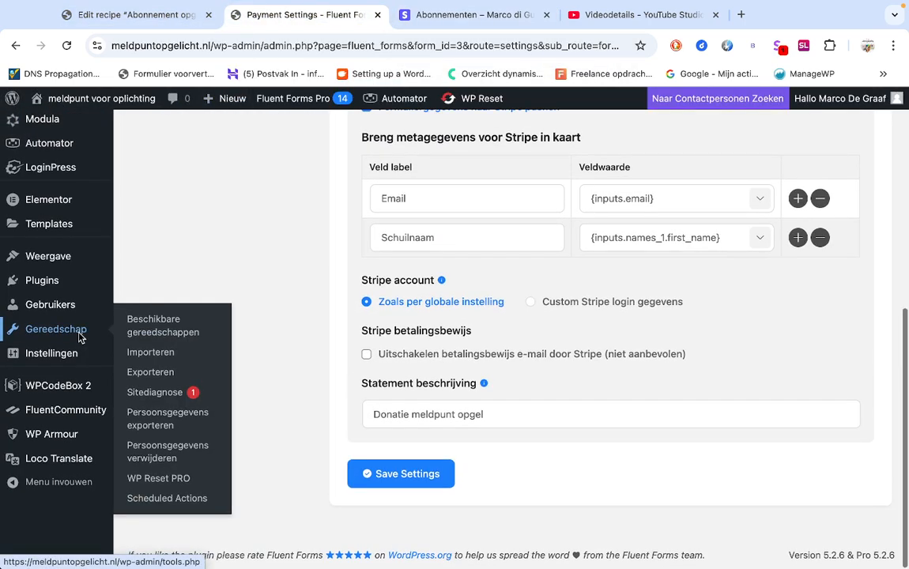
pyautogui.click(61, 417)
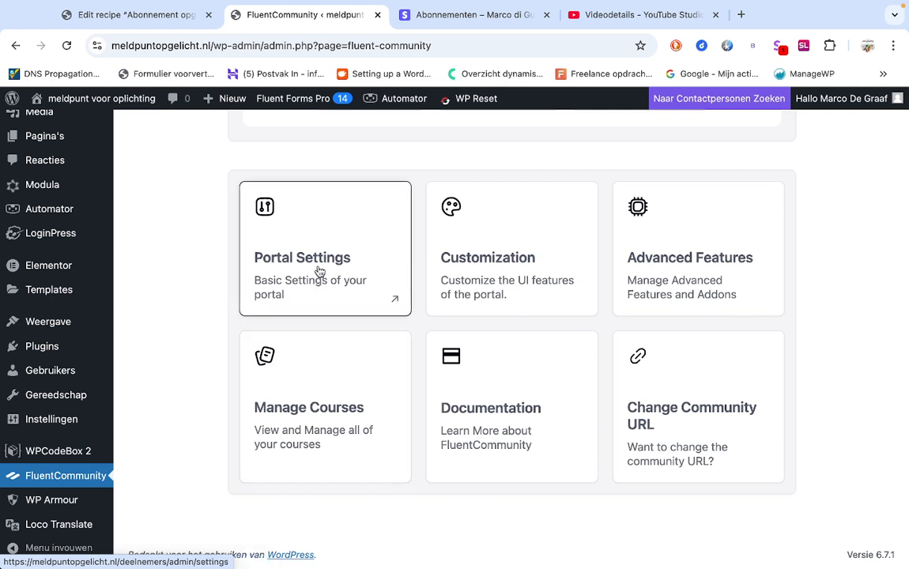
# Step: Open FluentCommunity's Change Community URL option and examine its slug field and the other portal management options
pyautogui.click(682, 419)
pyautogui.scroll(-5, 670, 417)
pyautogui.scroll(-2, 670, 419)
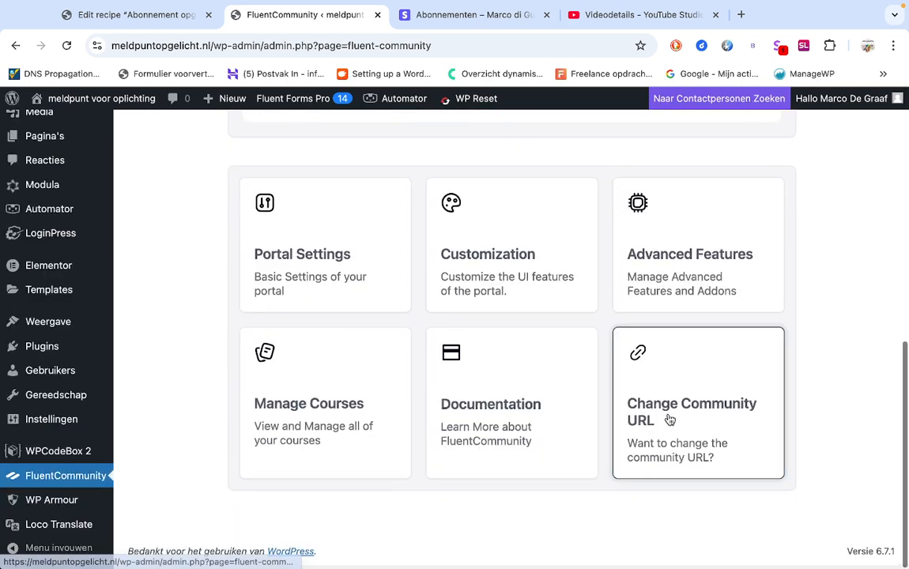
pyautogui.scroll(5, 669, 419)
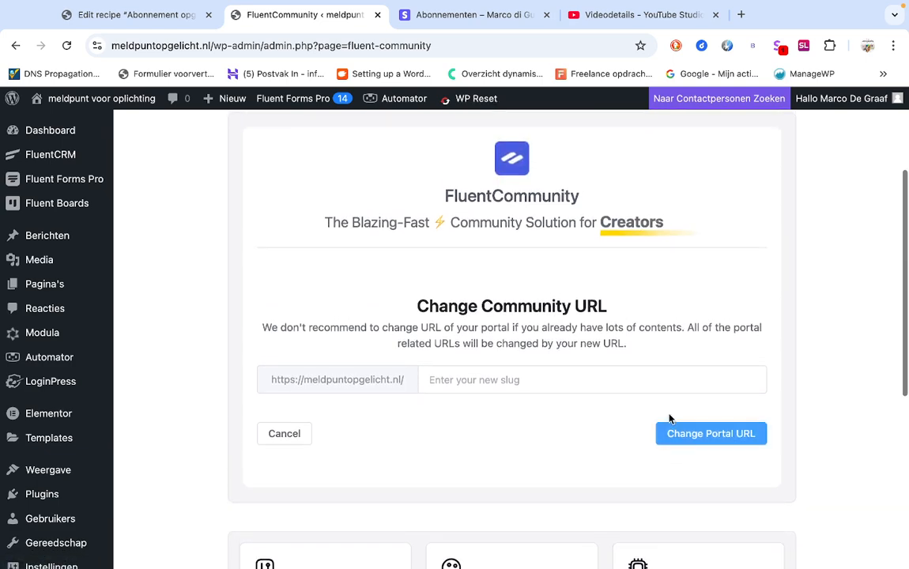
pyautogui.scroll(2, 669, 419)
pyautogui.scroll(-5, 669, 419)
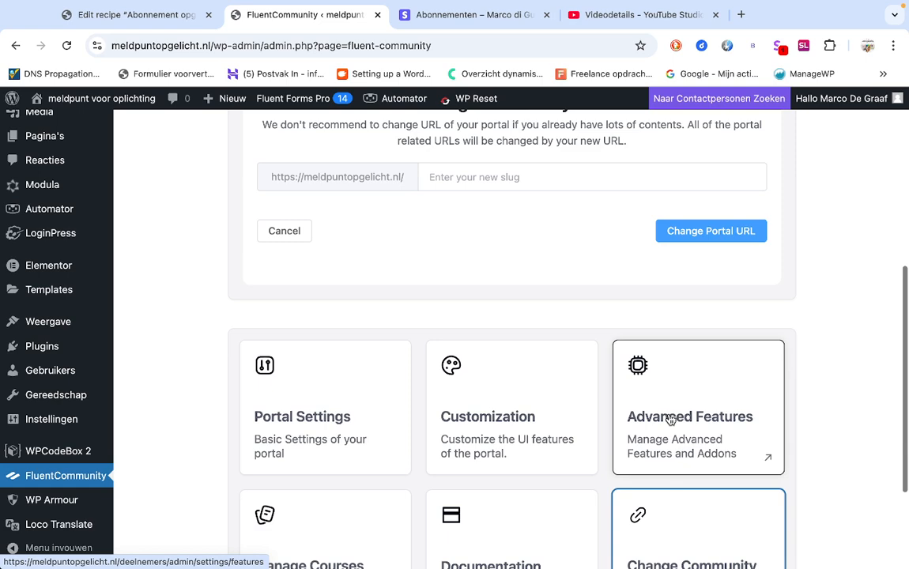
pyautogui.scroll(1, 670, 419)
pyautogui.scroll(-2, 670, 419)
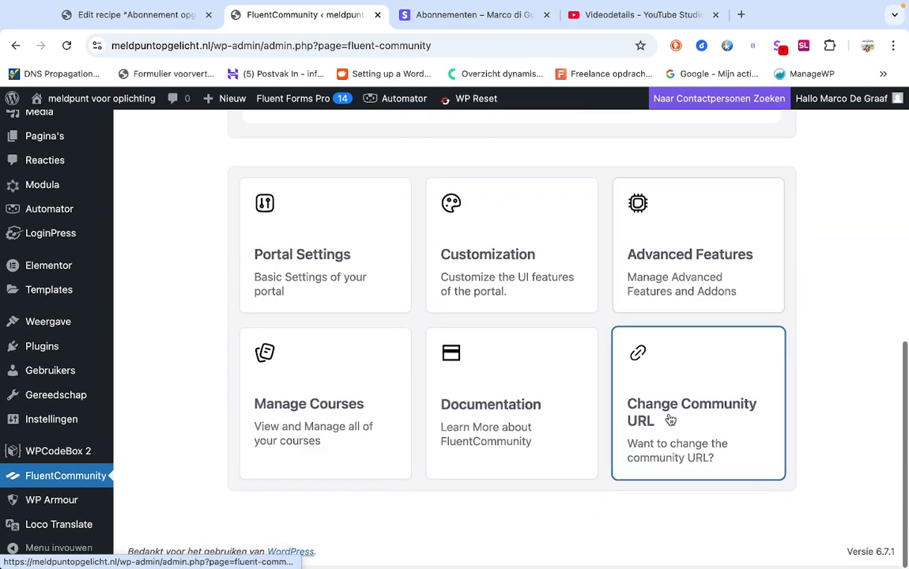
# Step: Open the community's Portal Settings and examine the custom login page's verification URL in the login and registration section
pyautogui.click(321, 261)
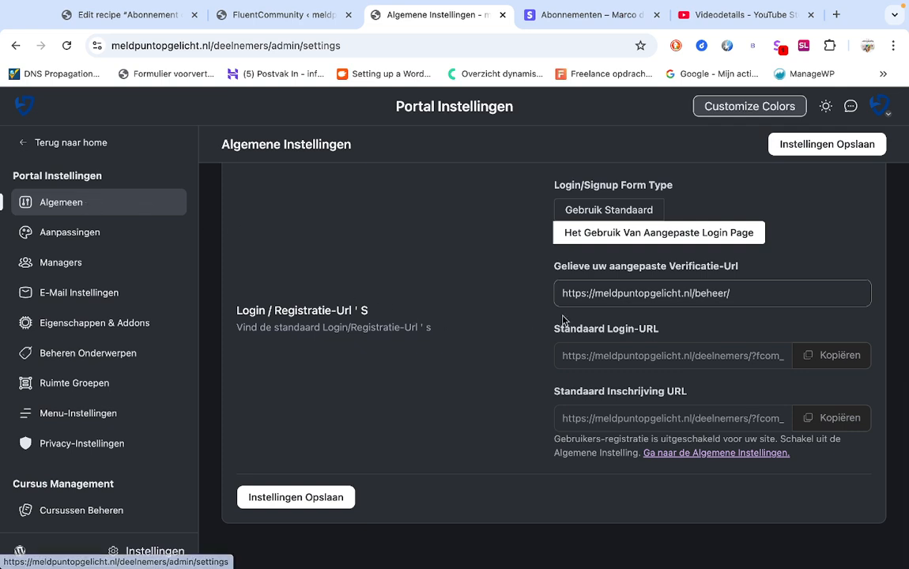
pyautogui.click(692, 301)
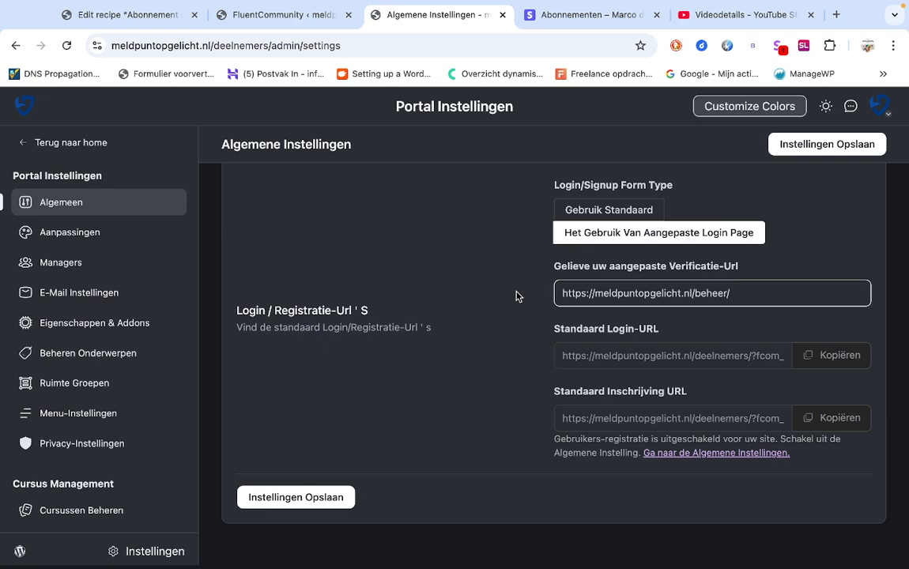
pyautogui.moveTo(741, 292); pyautogui.dragTo(545, 297)
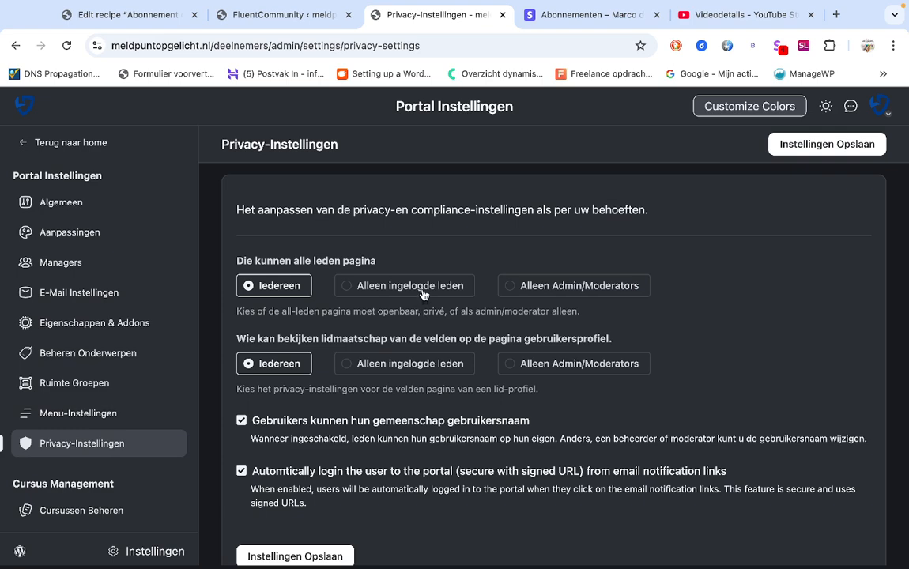
# Step: In the portal's privacy settings, restrict the all-members page and profile membership fields to "Alleen ingelogde leden", and save
pyautogui.click(424, 294)
pyautogui.click(423, 366)
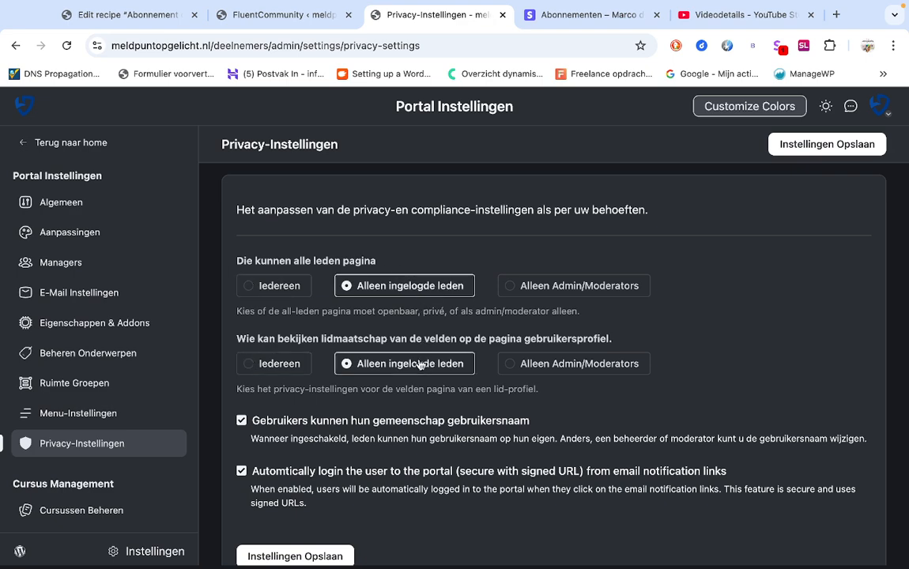
pyautogui.click(320, 554)
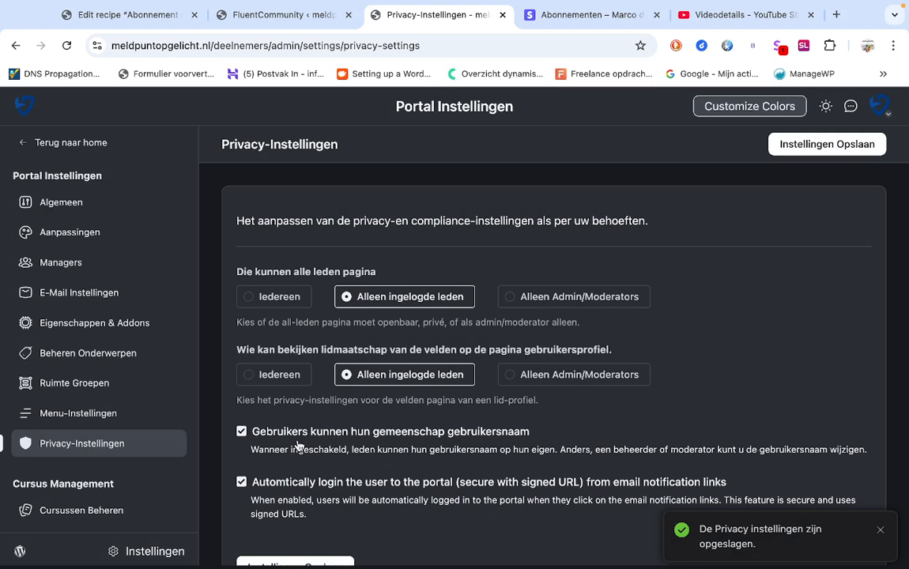
# Step: Open the portal's space groups and check the group-move options for the "Uitleg over dit portaal" space
pyautogui.click(75, 382)
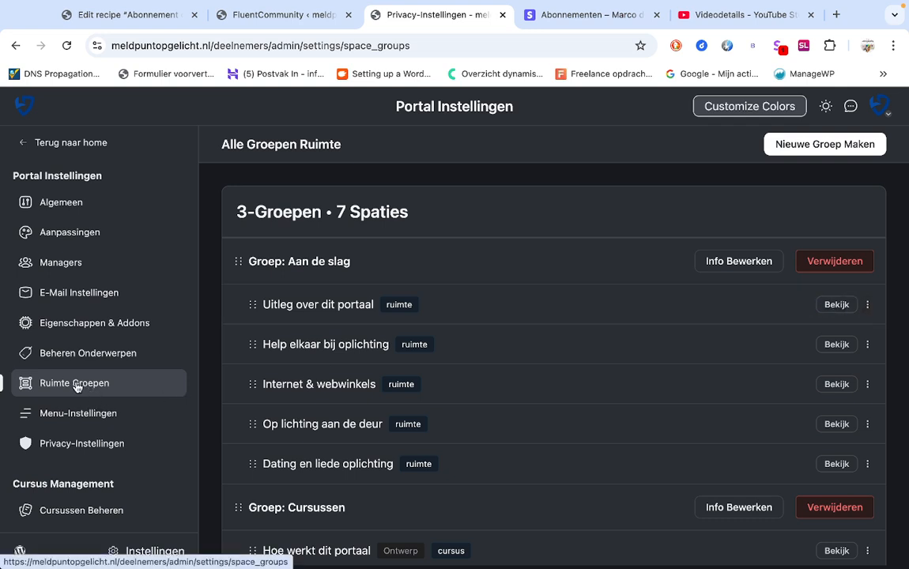
pyautogui.click(869, 308)
pyautogui.click(808, 369)
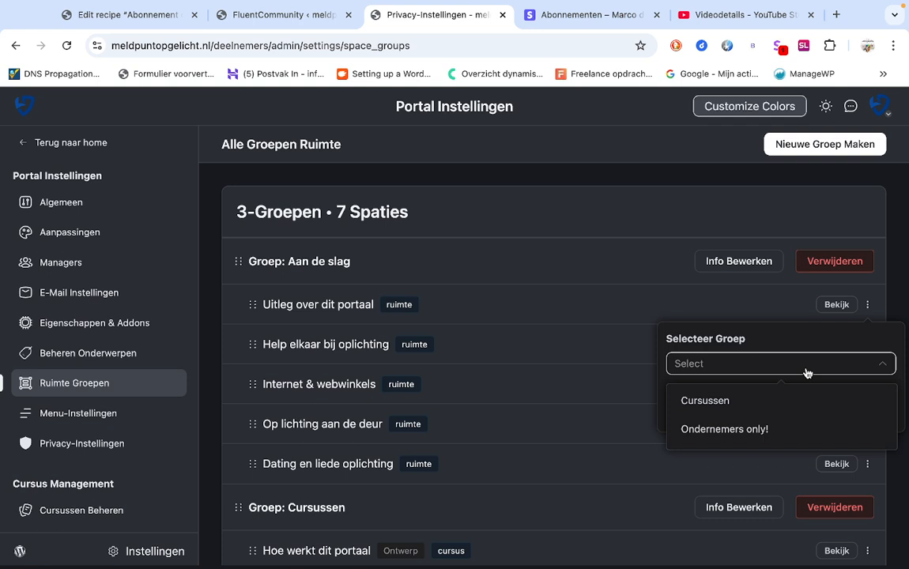
pyautogui.click(870, 308)
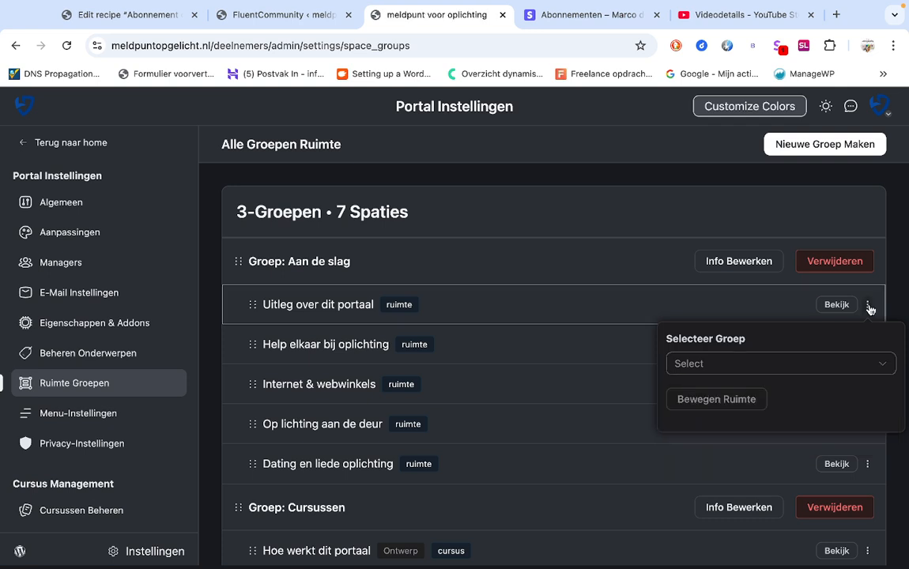
pyautogui.click(816, 366)
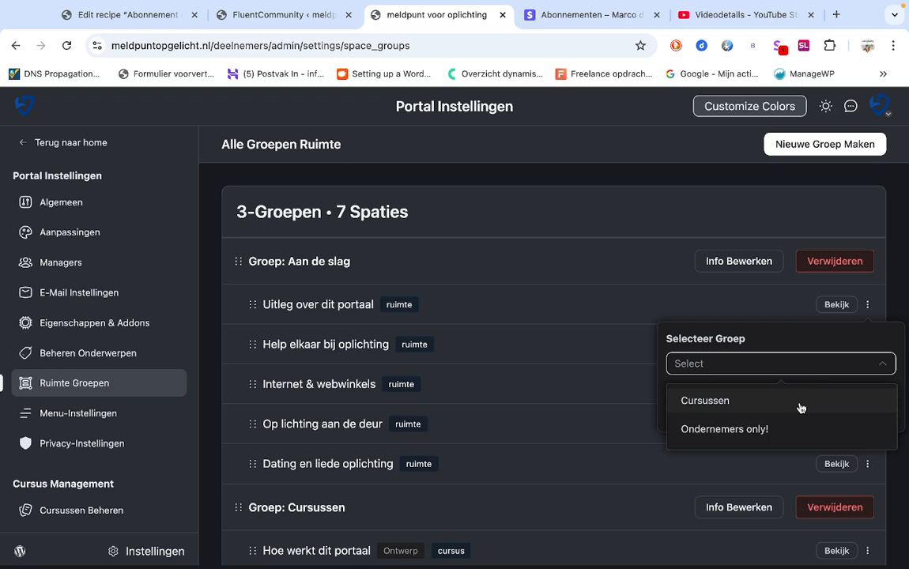
pyautogui.click(609, 307)
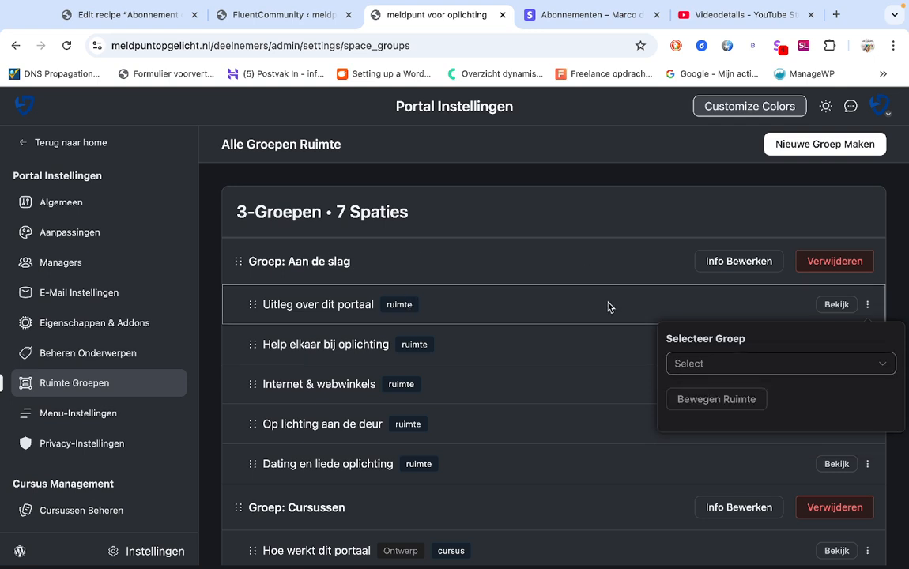
# Step: Open the settings of the "Uitleg over dit portaal" space and set its privacy to Privé
pyautogui.click(826, 308)
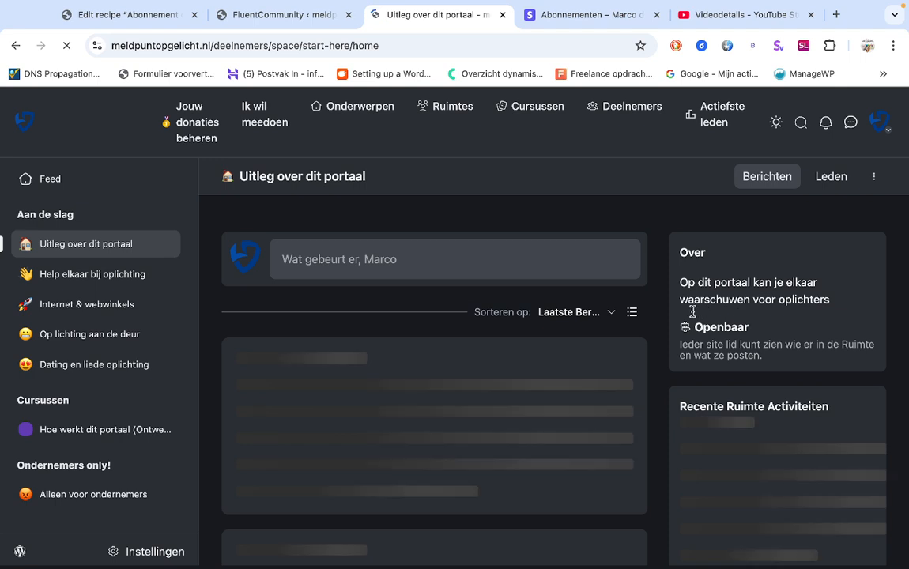
pyautogui.click(875, 180)
pyautogui.click(838, 209)
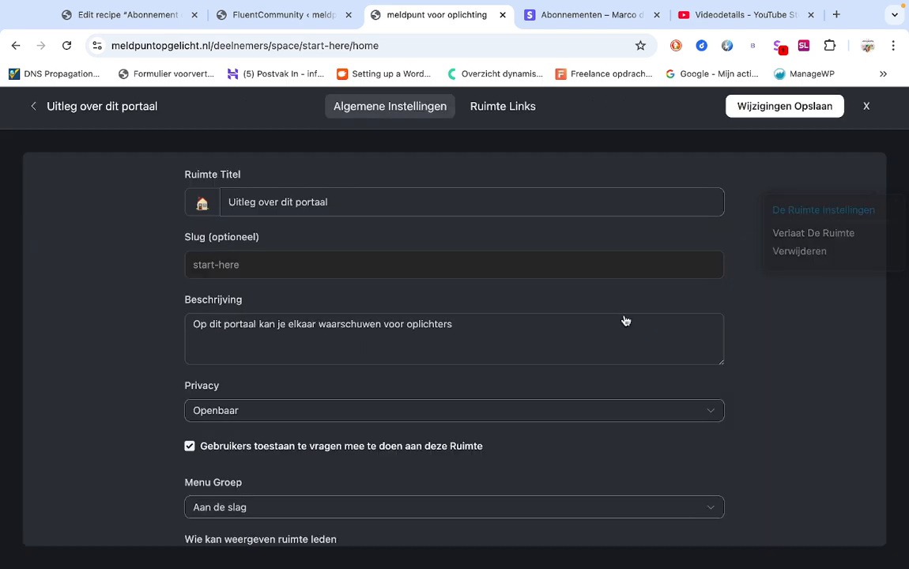
pyautogui.scroll(-1, 470, 383)
pyautogui.click(467, 376)
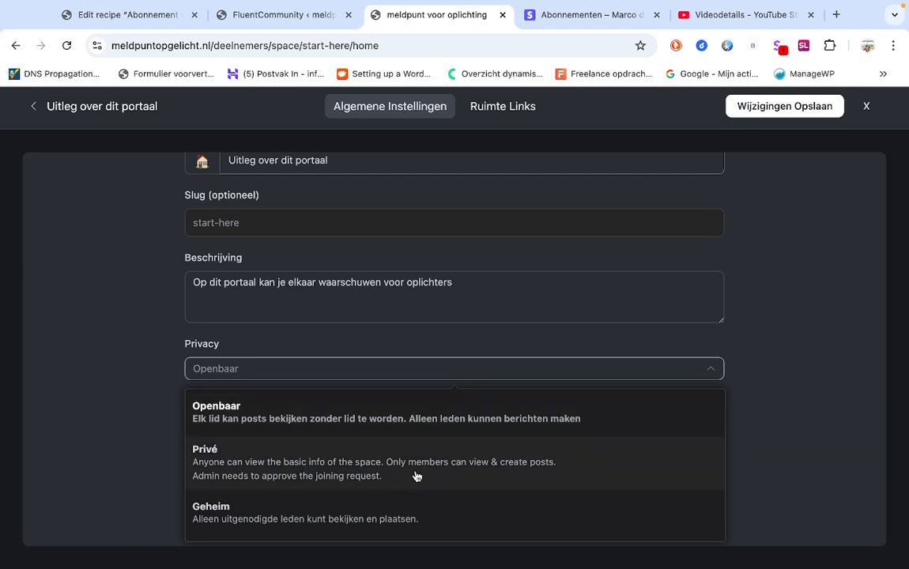
pyautogui.click(314, 477)
pyautogui.scroll(1, 315, 477)
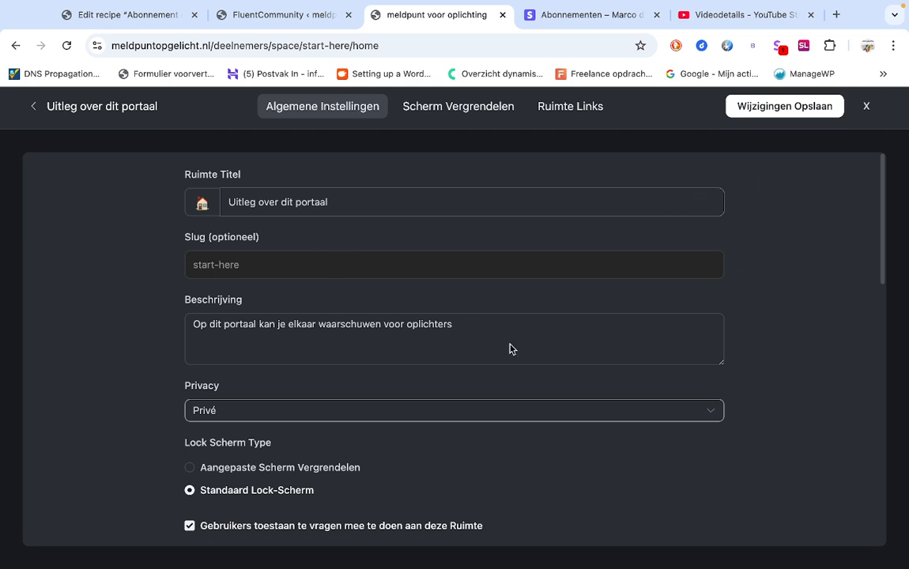
# Step: Return the "Uitleg over dit portaal" space's privacy to Openbaar and save the space settings
pyautogui.click(442, 411)
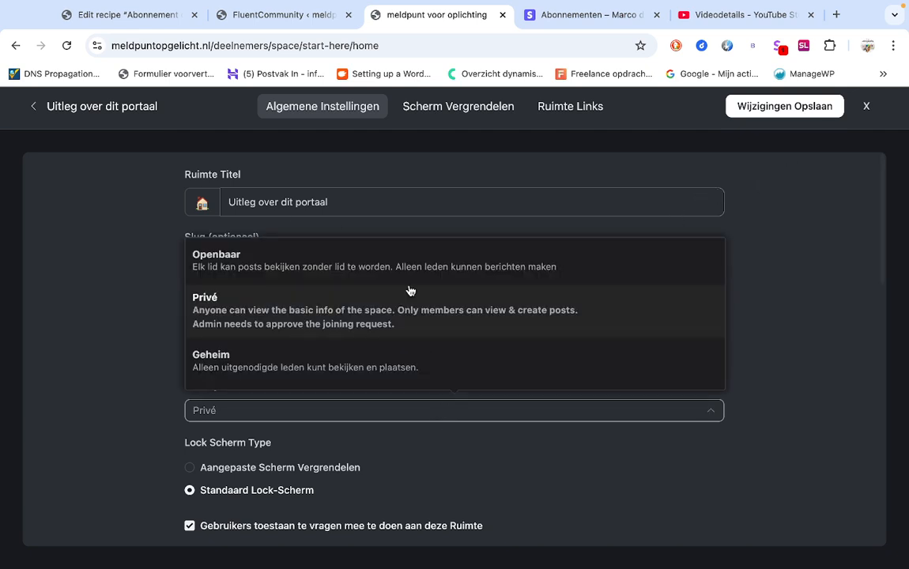
pyautogui.click(368, 258)
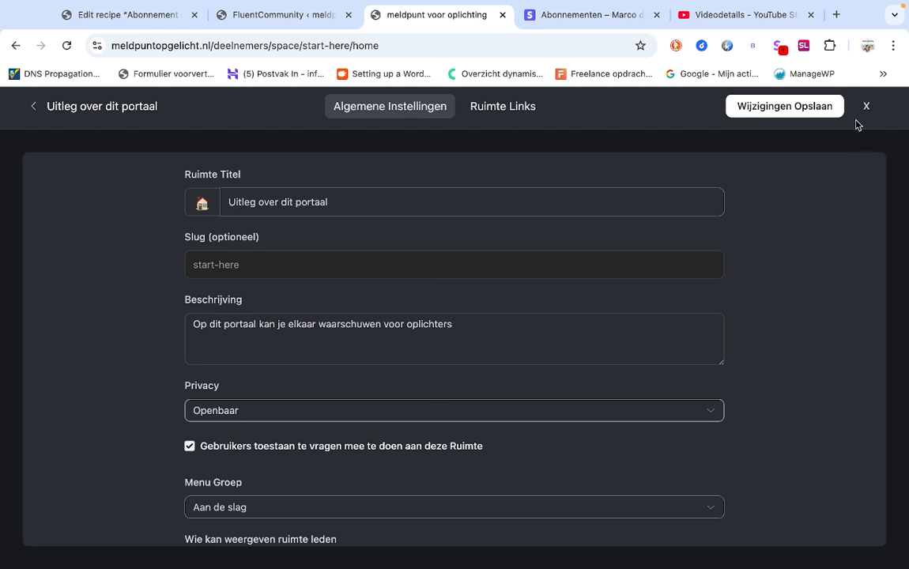
pyautogui.click(783, 107)
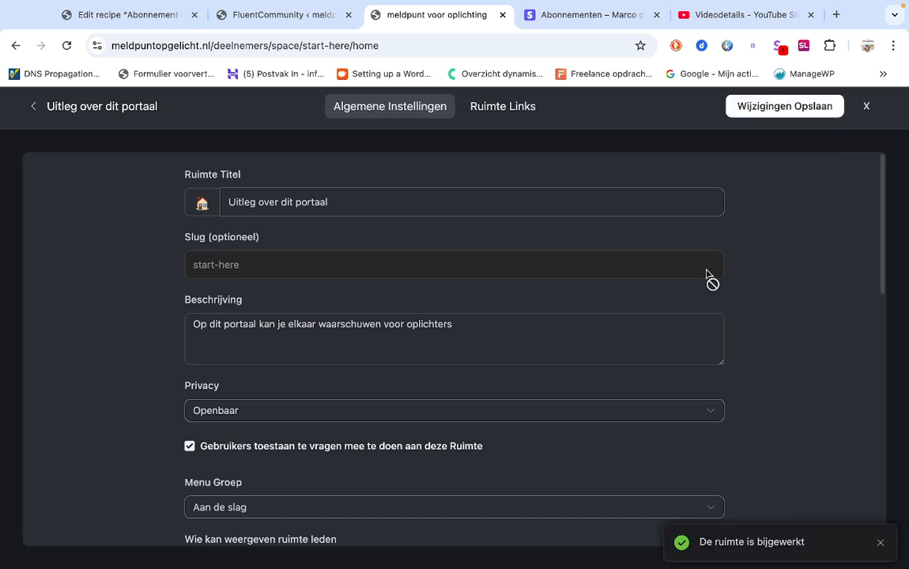
# Step: Set the privacy of the "Help elkaar bij oplichting" space to Privé, save, and leave its settings
pyautogui.click(117, 281)
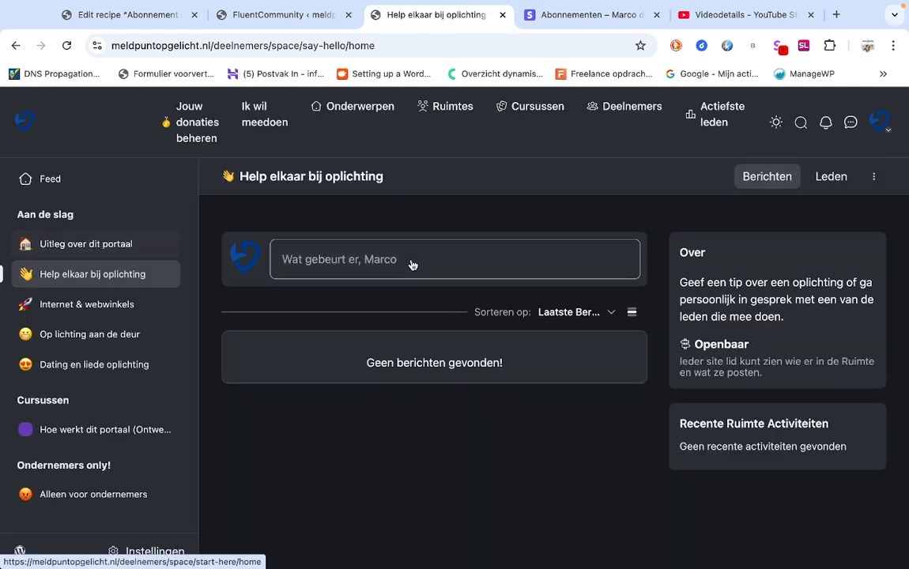
pyautogui.click(875, 178)
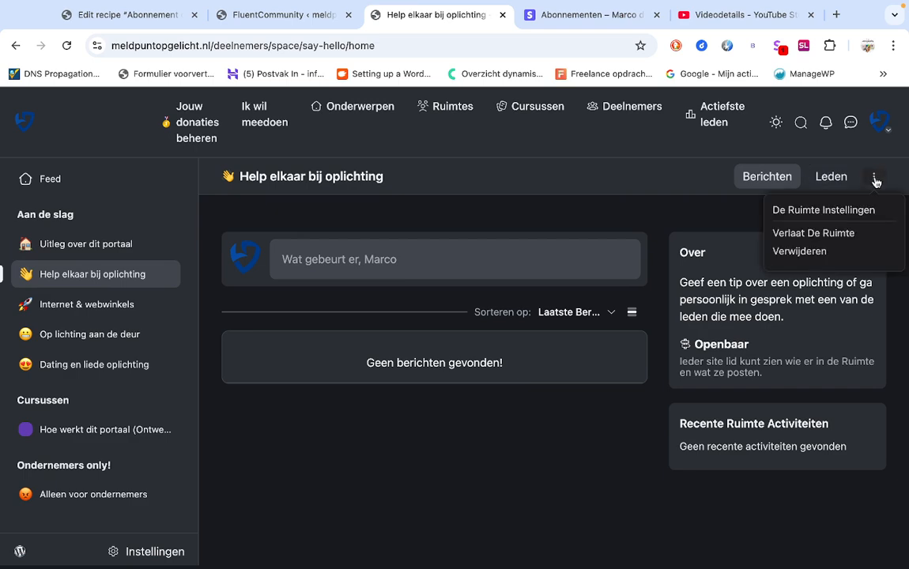
pyautogui.click(853, 211)
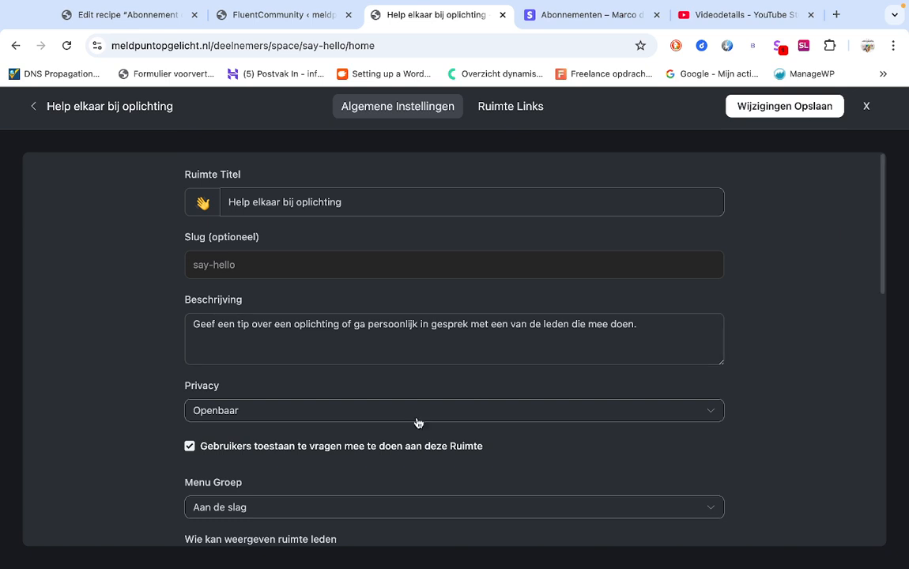
pyautogui.scroll(-1, 417, 415)
pyautogui.click(430, 366)
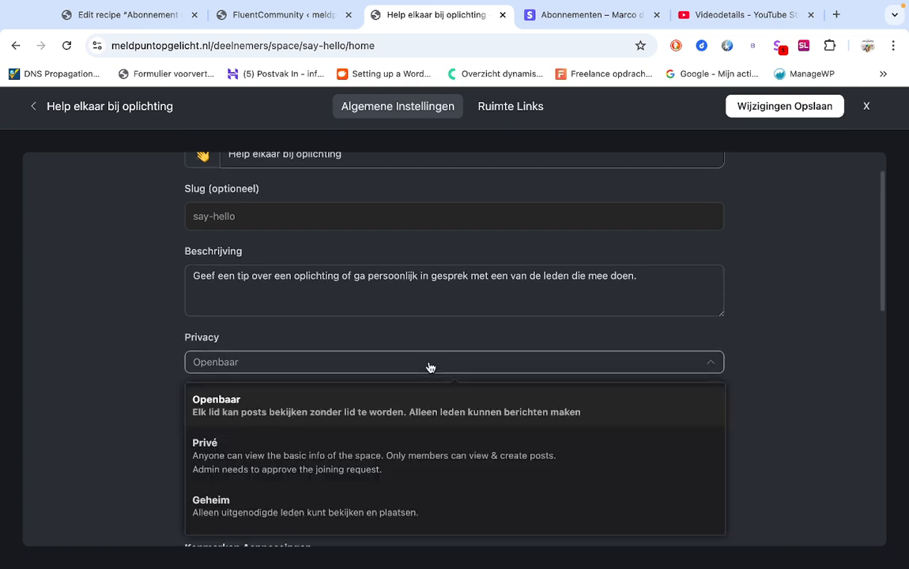
pyautogui.click(383, 457)
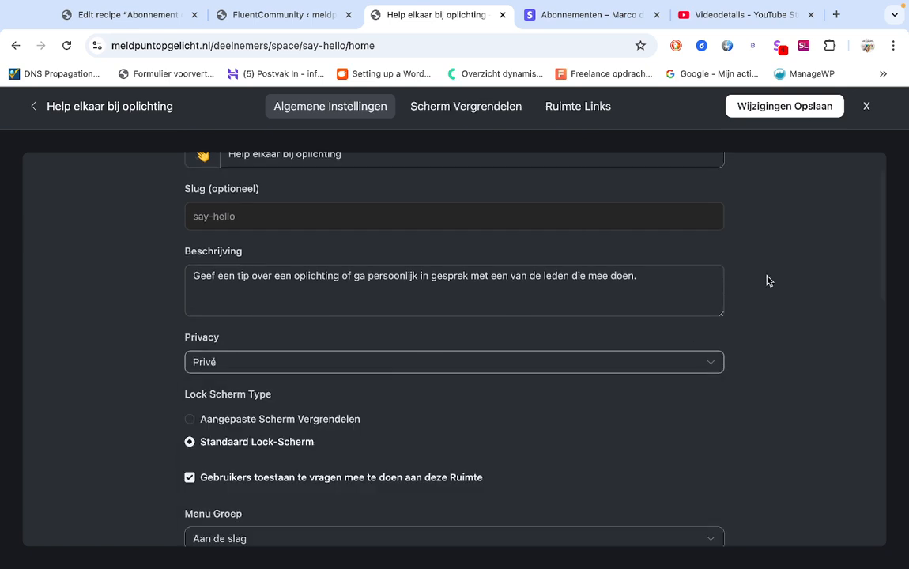
pyautogui.click(790, 111)
pyautogui.scroll(1, 764, 308)
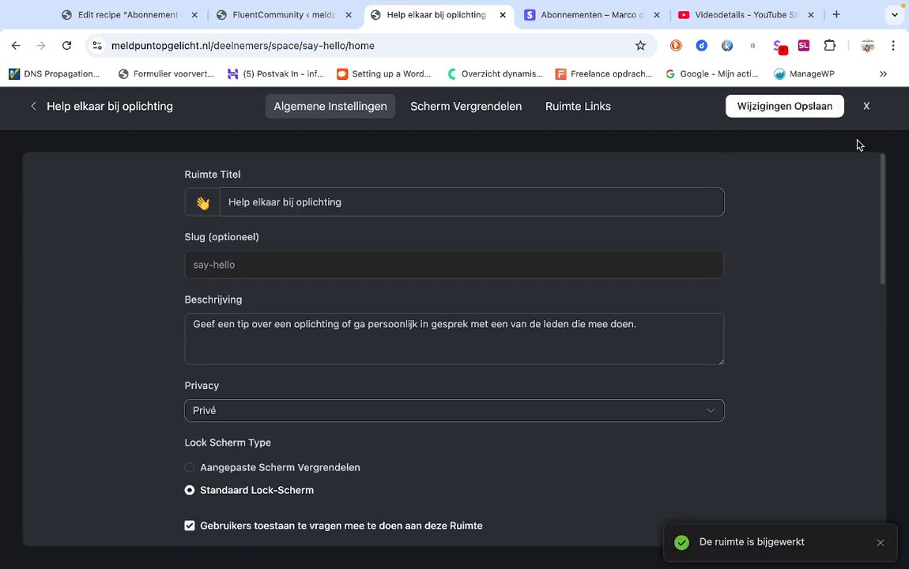
pyautogui.click(867, 106)
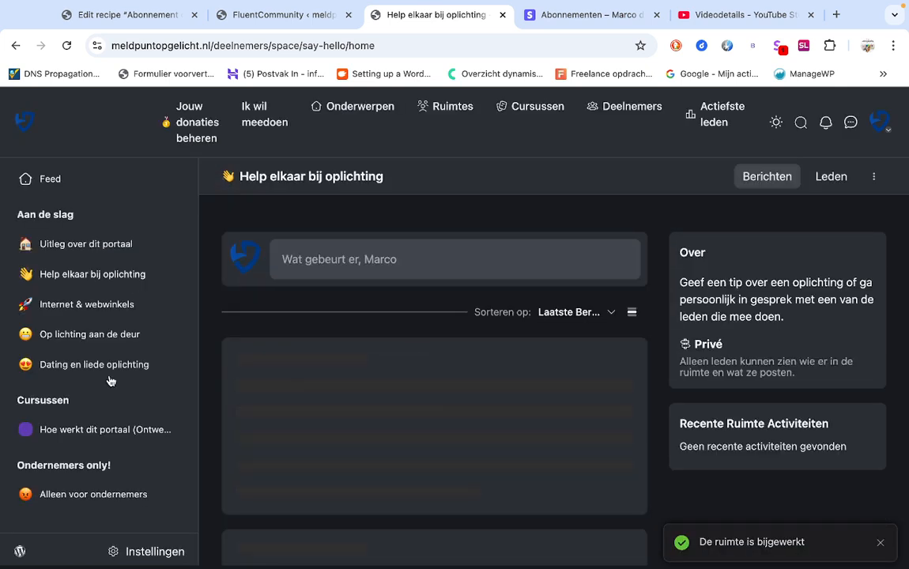
# Step: Set the privacy of the "Dating en liede oplichting" space to Privé, save, and leave its settings
pyautogui.click(98, 373)
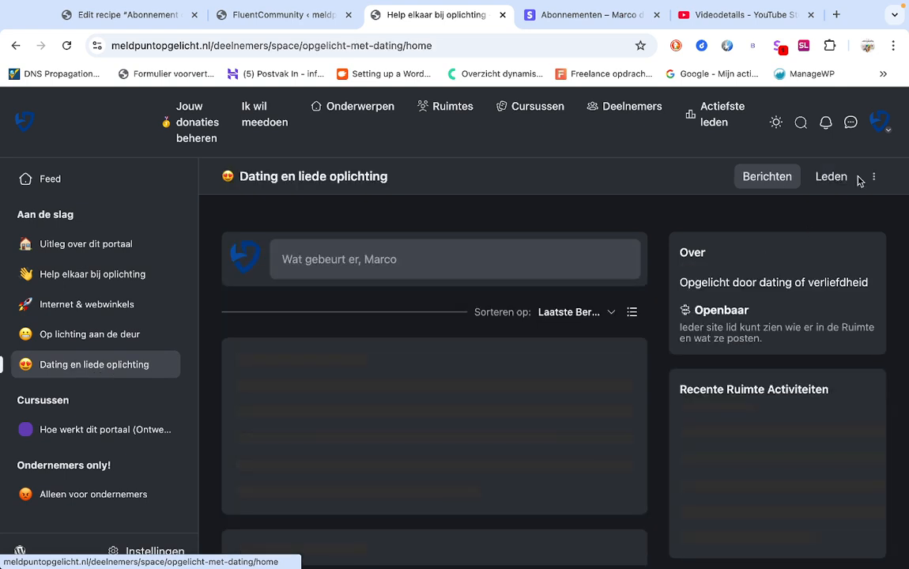
pyautogui.click(876, 180)
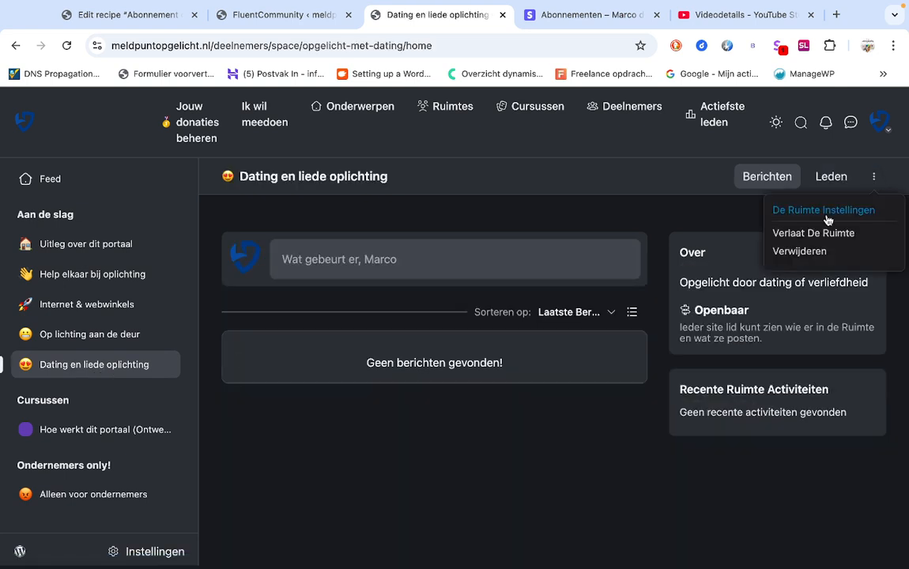
pyautogui.click(771, 212)
pyautogui.scroll(-1, 446, 351)
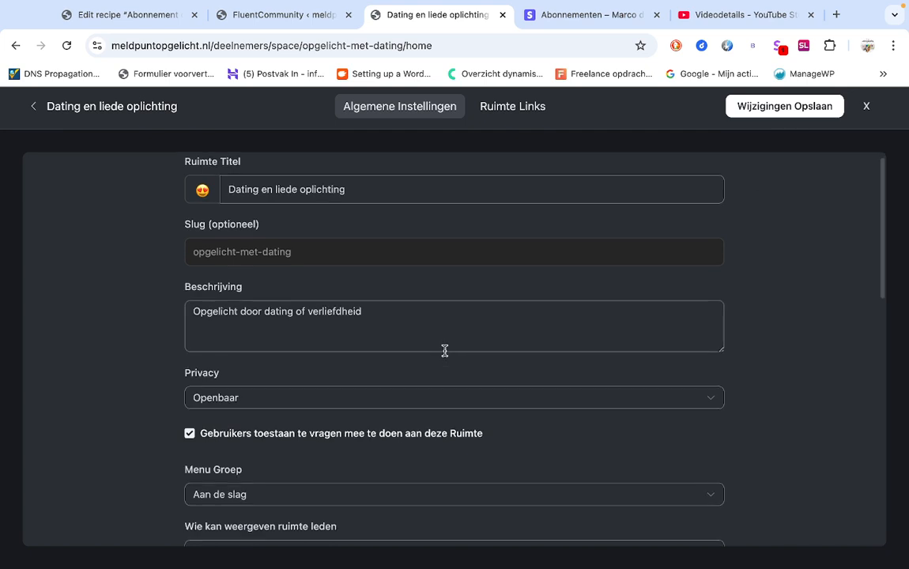
pyautogui.click(444, 373)
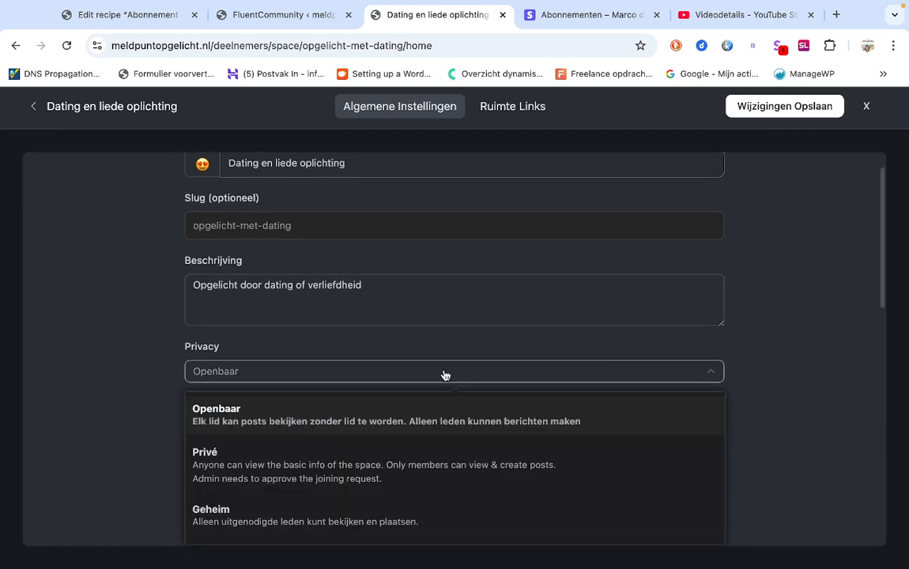
pyautogui.click(409, 458)
pyautogui.scroll(1, 749, 337)
pyautogui.click(781, 109)
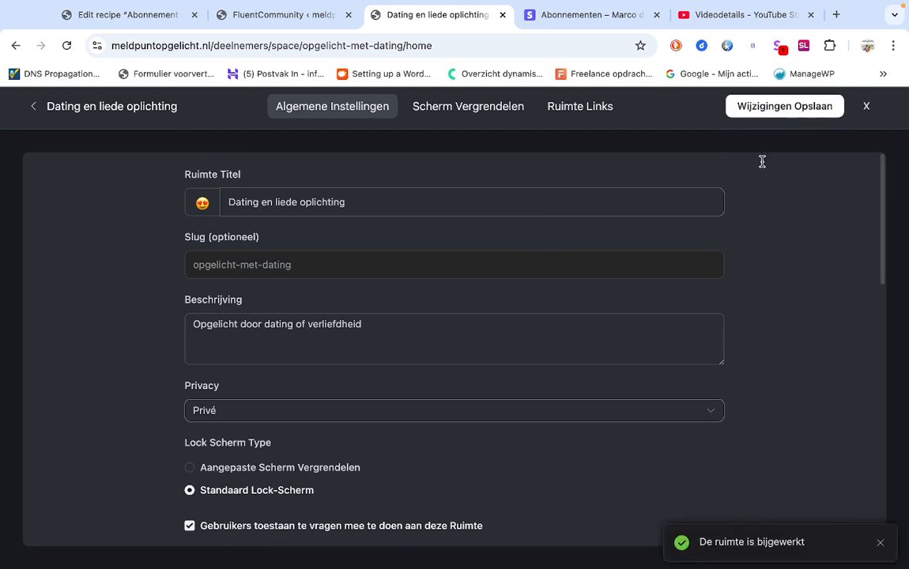
pyautogui.click(865, 110)
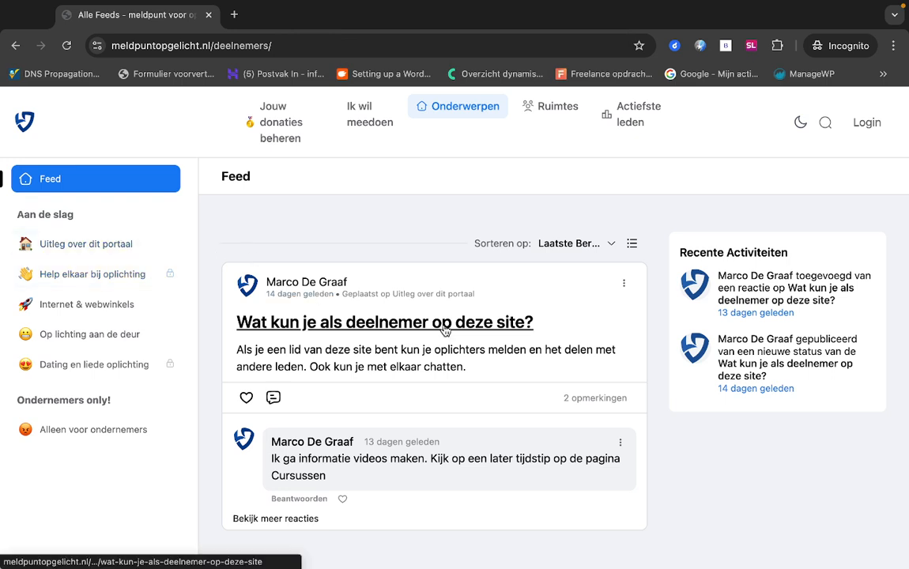
# Step: In the logged-out incognito view, expand the comments on the "Wat kun je als deelnemer op deze site?" feed post and examine the reply options
pyautogui.scroll(-1, 483, 321)
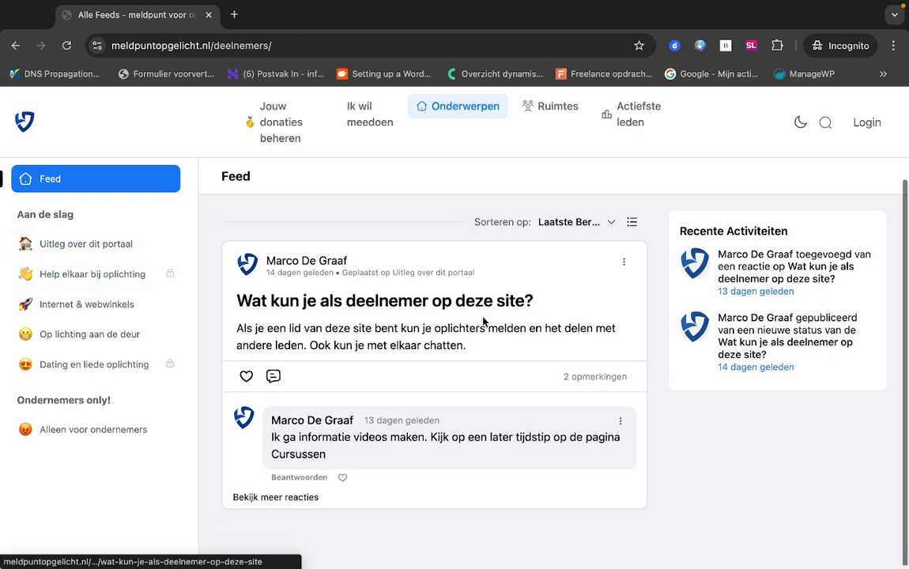
pyautogui.click(273, 377)
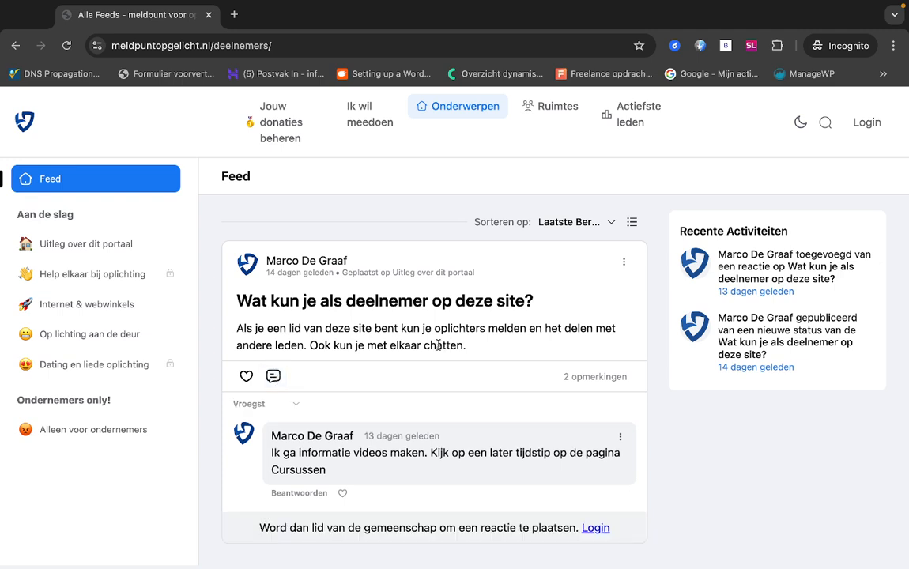
pyautogui.scroll(-1, 333, 370)
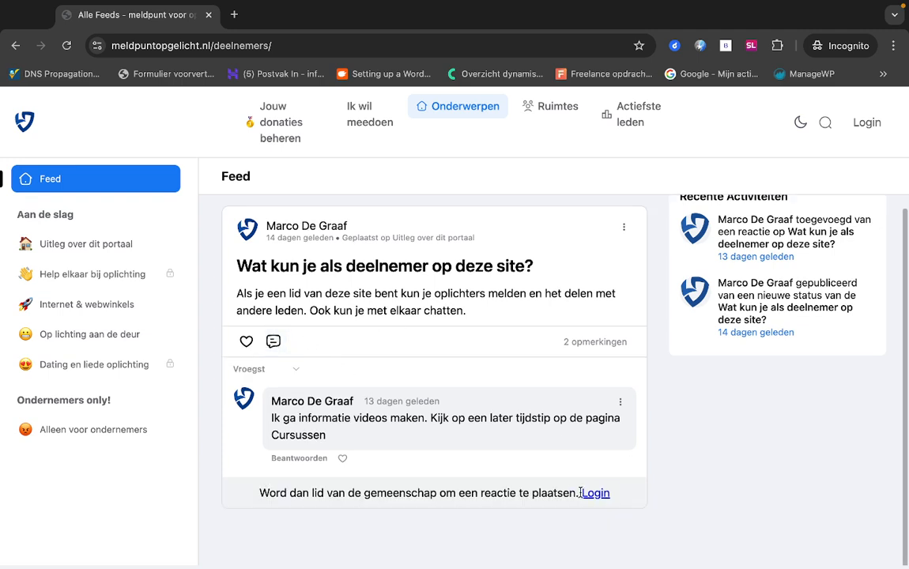
pyautogui.scroll(1, 522, 428)
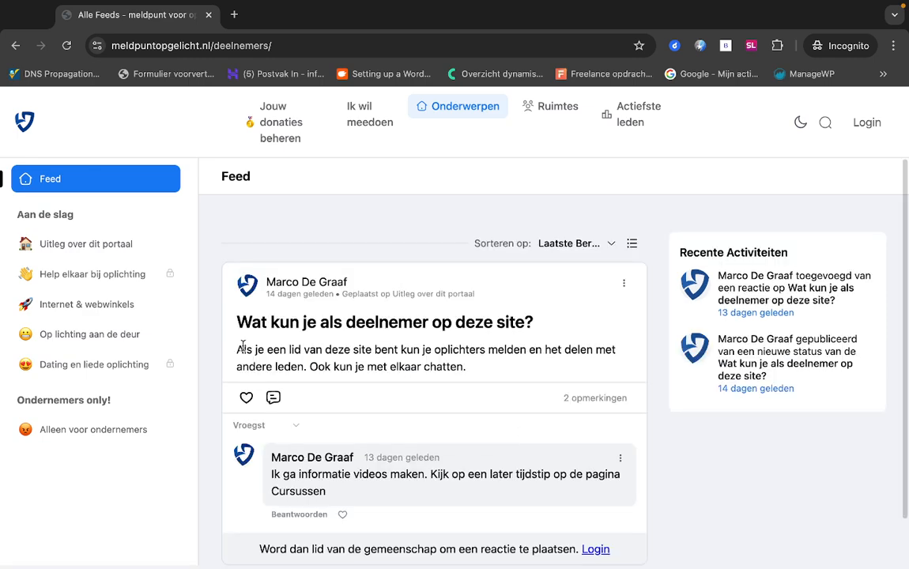
# Step: Open the "Alleen voor ondernemers" space as a visitor and filter its posts by AI froude, Geld afgetroggeld, and Meegenomen en nooit betaald
pyautogui.click(127, 431)
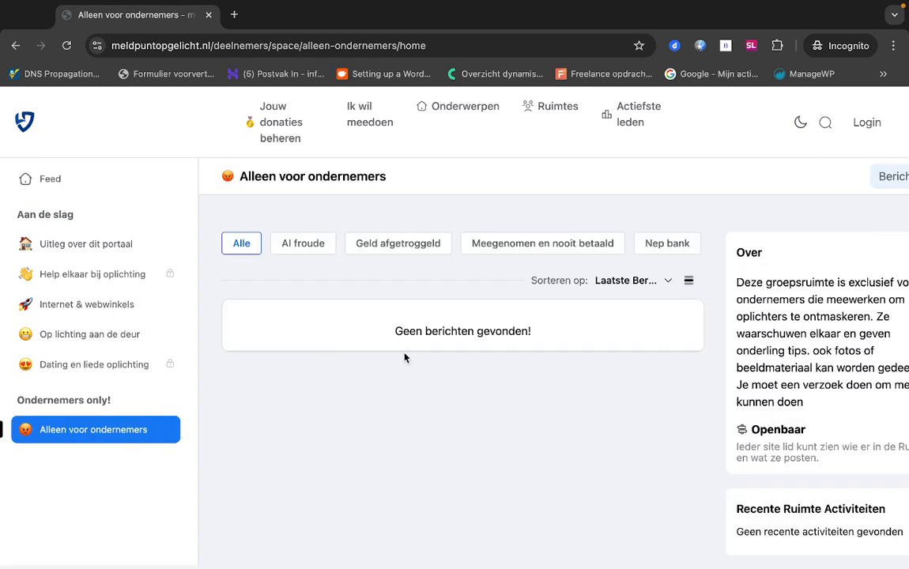
pyautogui.click(309, 244)
pyautogui.click(370, 245)
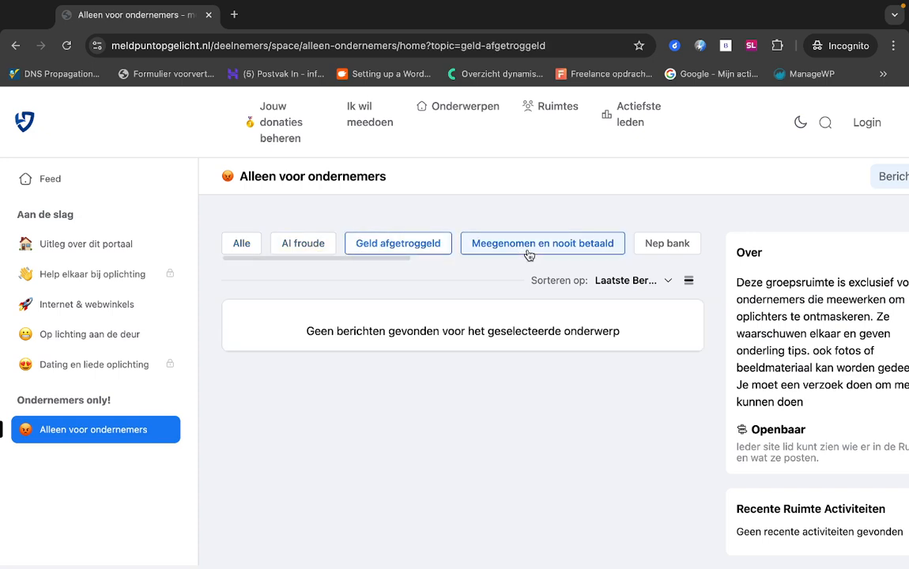
pyautogui.click(528, 251)
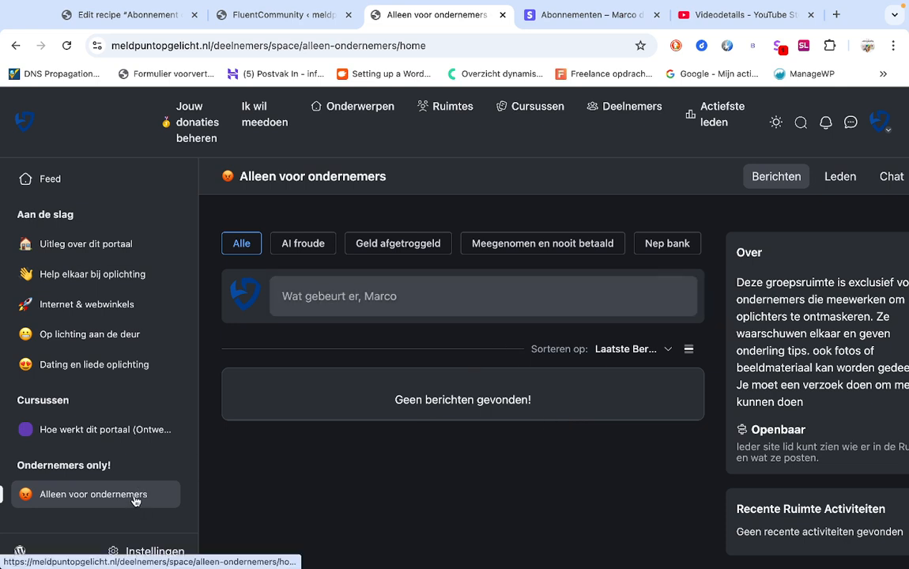
# Step: In the admin portal's topic management, examine the "Geld afgetroggeld" topic's space visibility options and review the full topic list
pyautogui.click(147, 552)
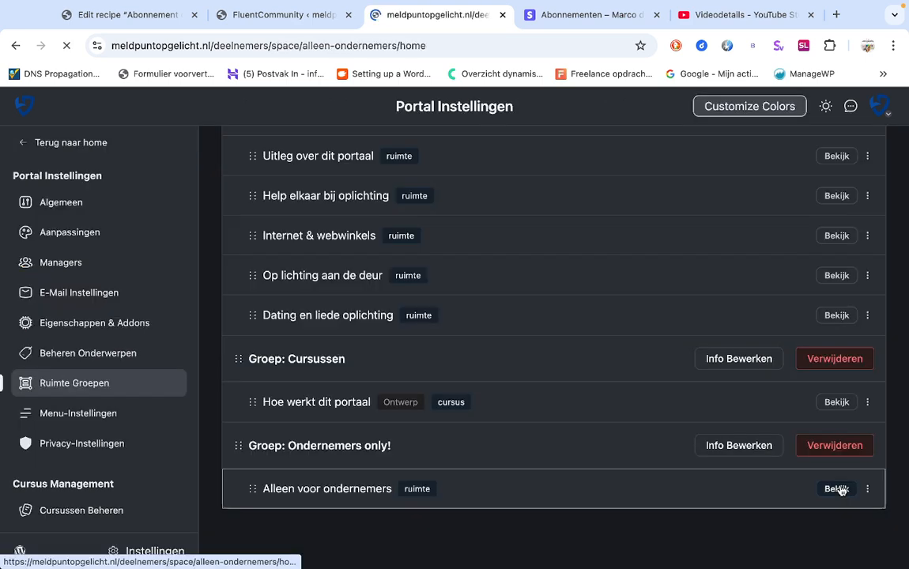
pyautogui.click(550, 514)
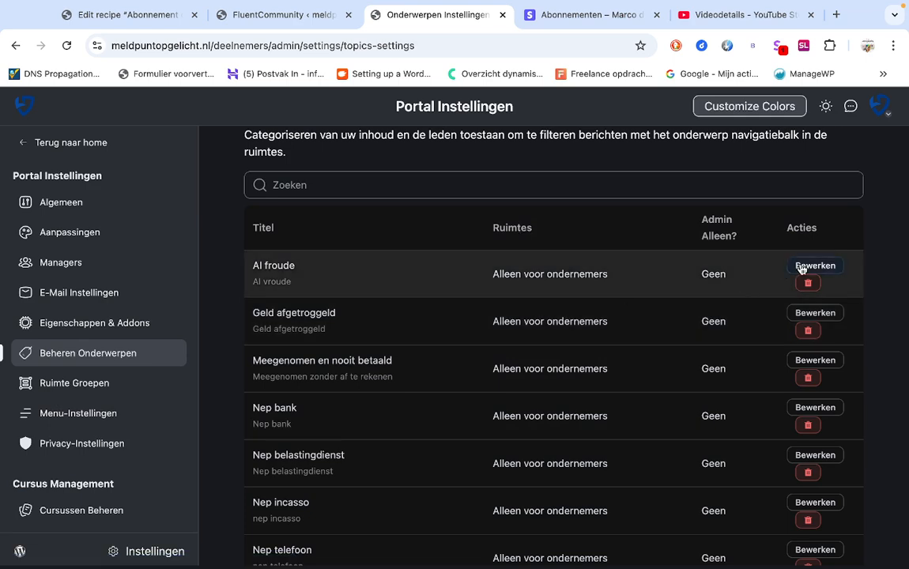
pyautogui.click(798, 316)
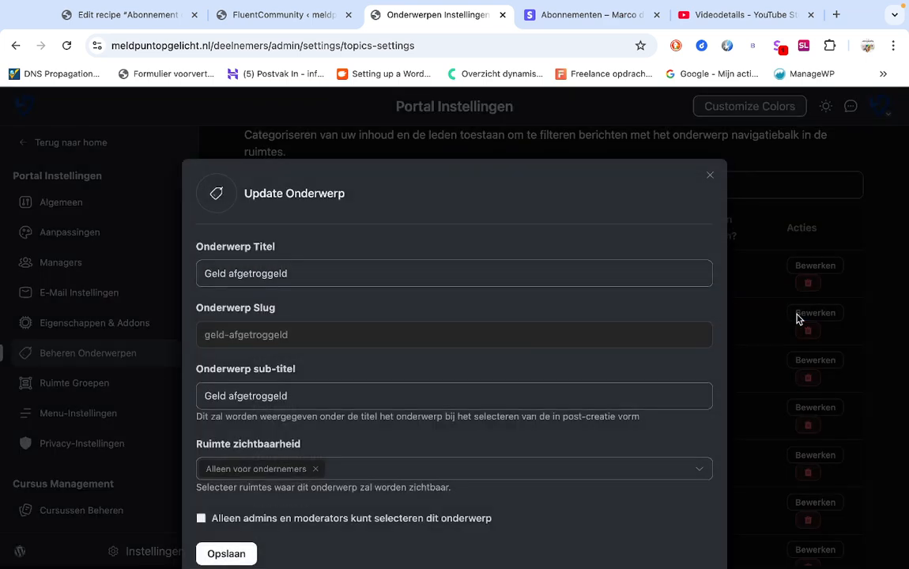
pyautogui.click(367, 475)
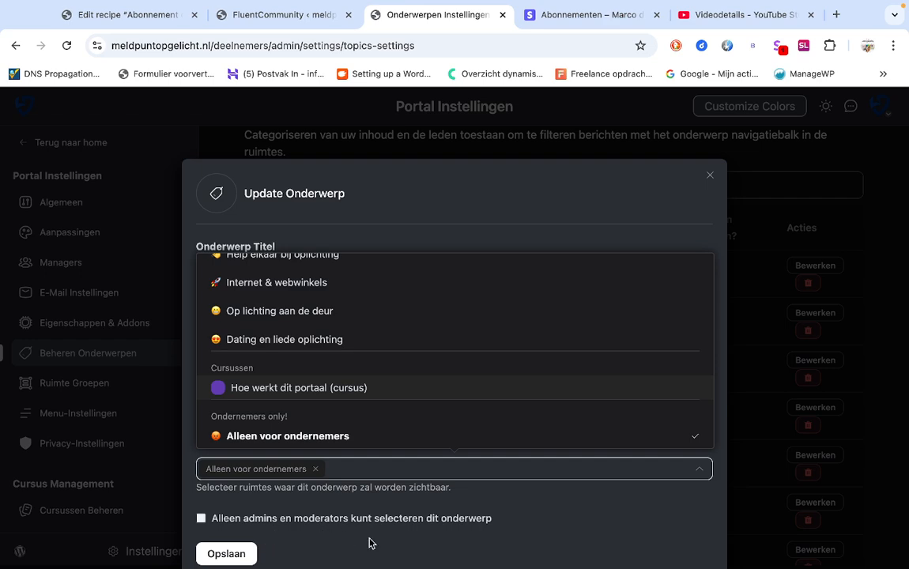
pyautogui.click(326, 532)
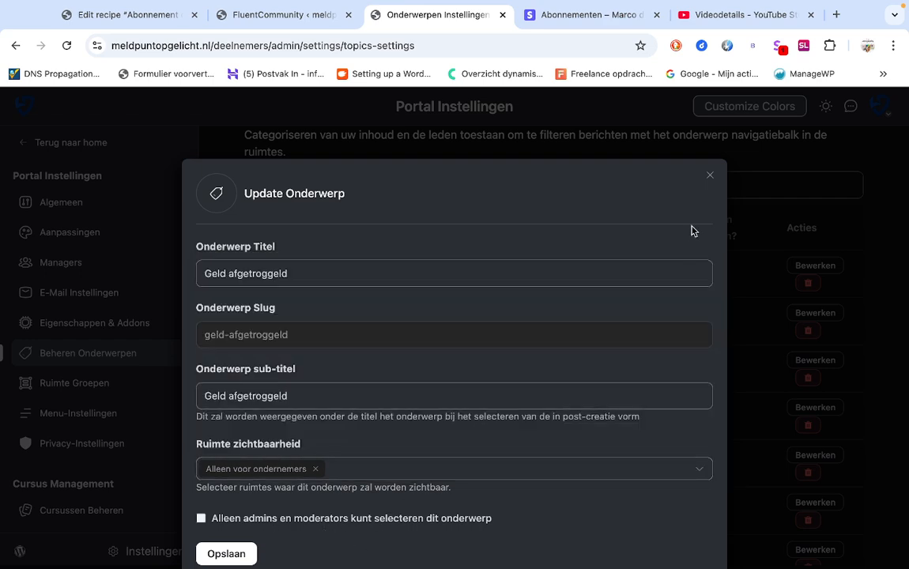
pyautogui.click(710, 174)
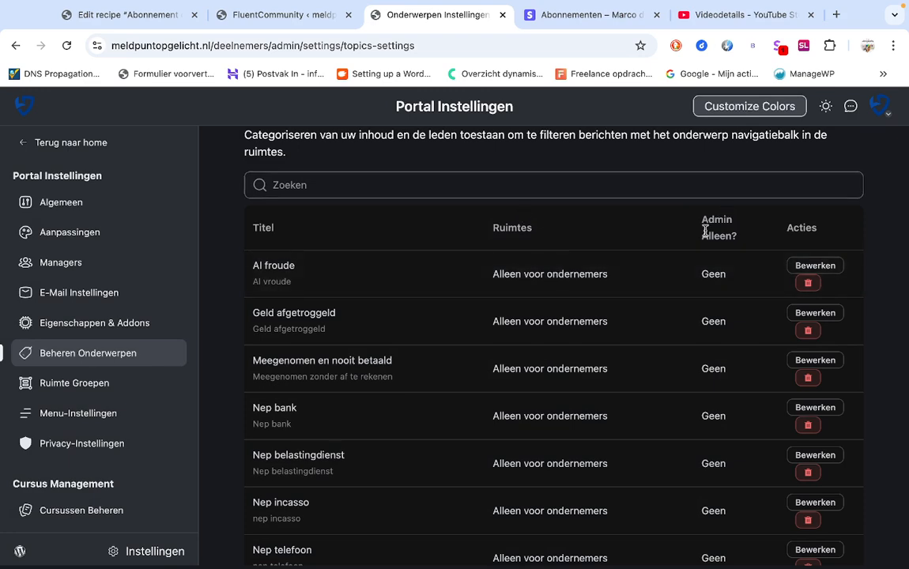
pyautogui.scroll(-5, 703, 232)
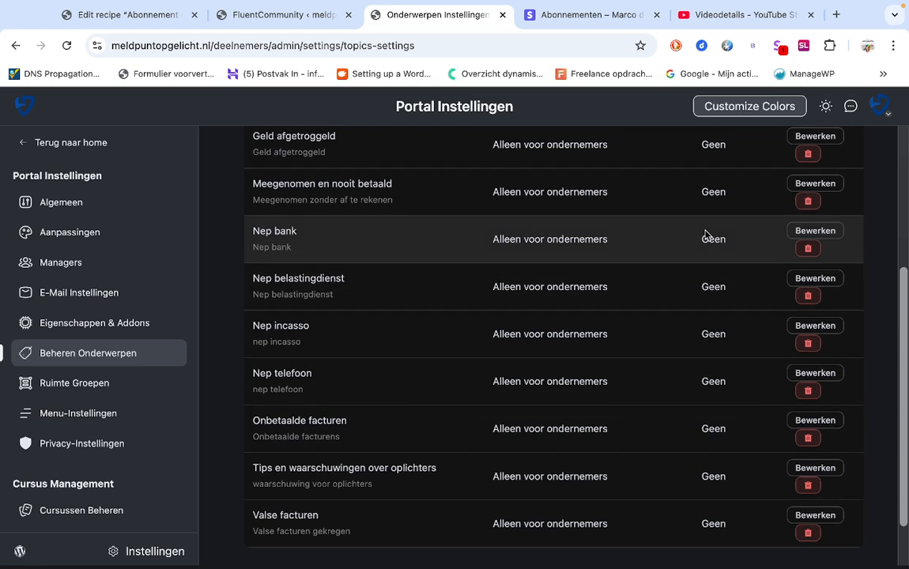
pyautogui.scroll(3, 706, 235)
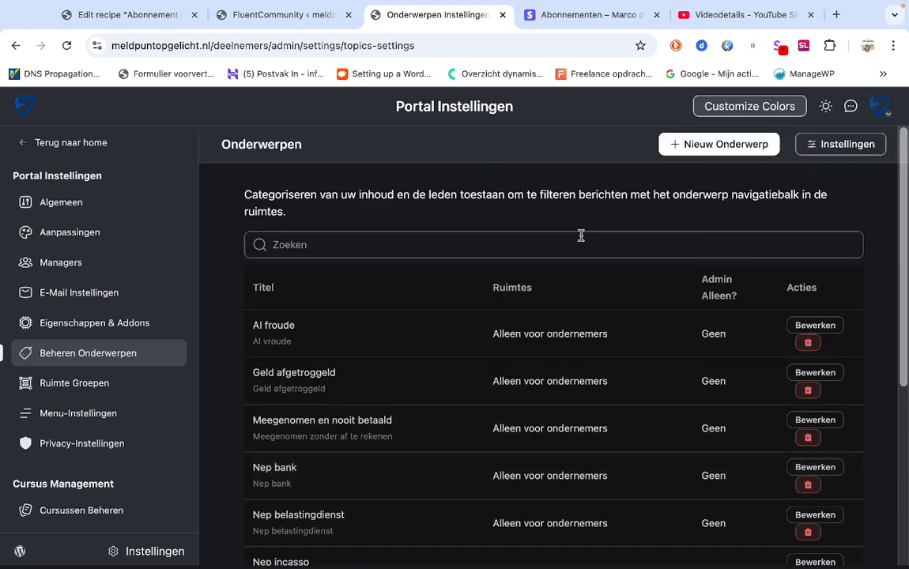
# Step: Start a new topic in the portal's topic management, examine its space visibility options, and close the form without saving
pyautogui.click(699, 148)
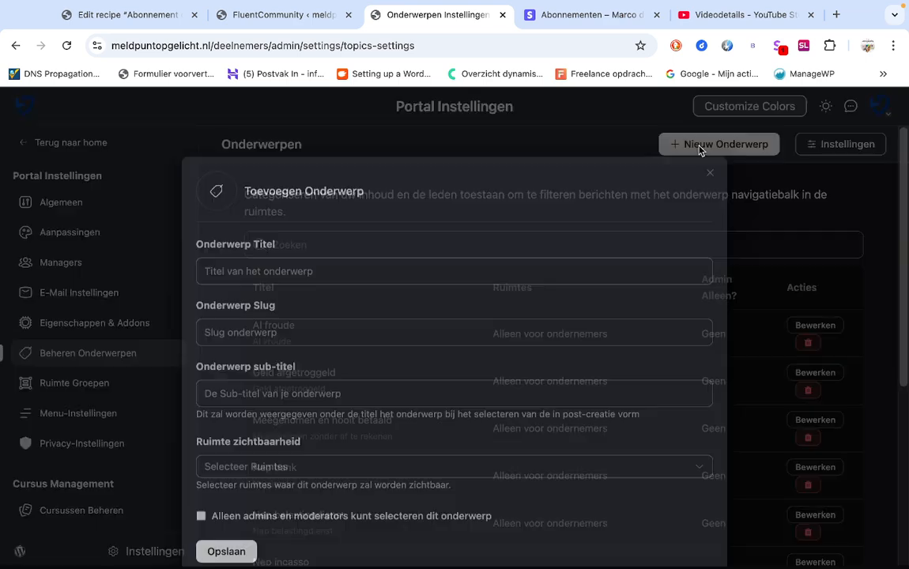
pyautogui.click(400, 472)
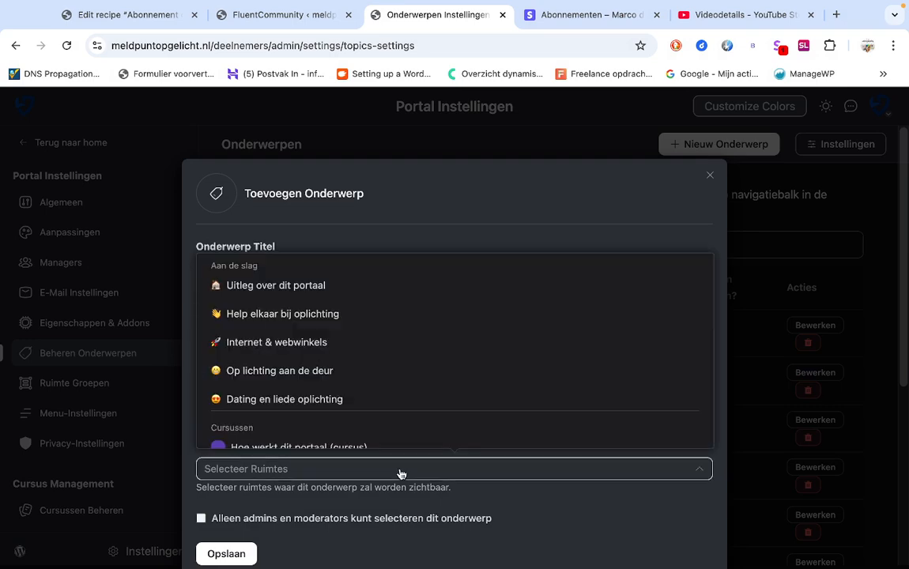
pyautogui.click(507, 223)
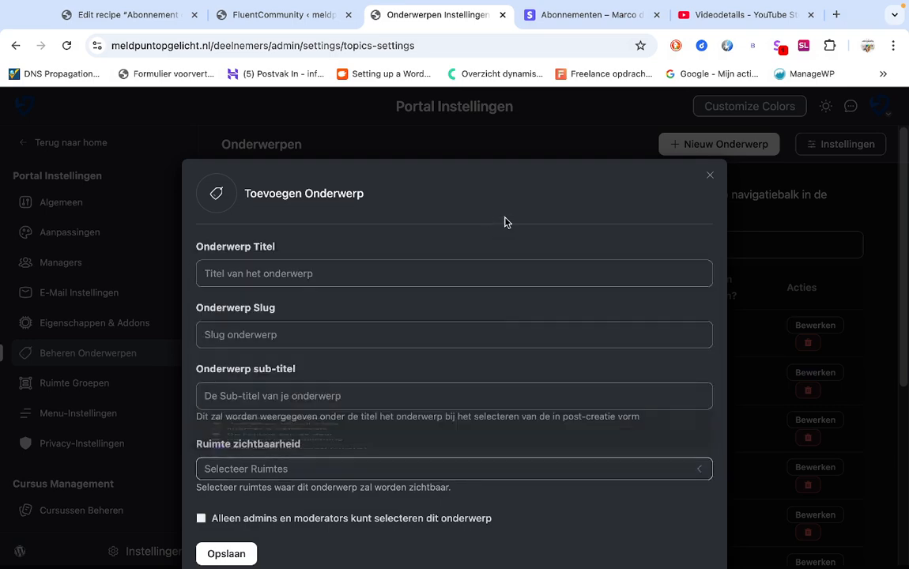
pyautogui.click(710, 177)
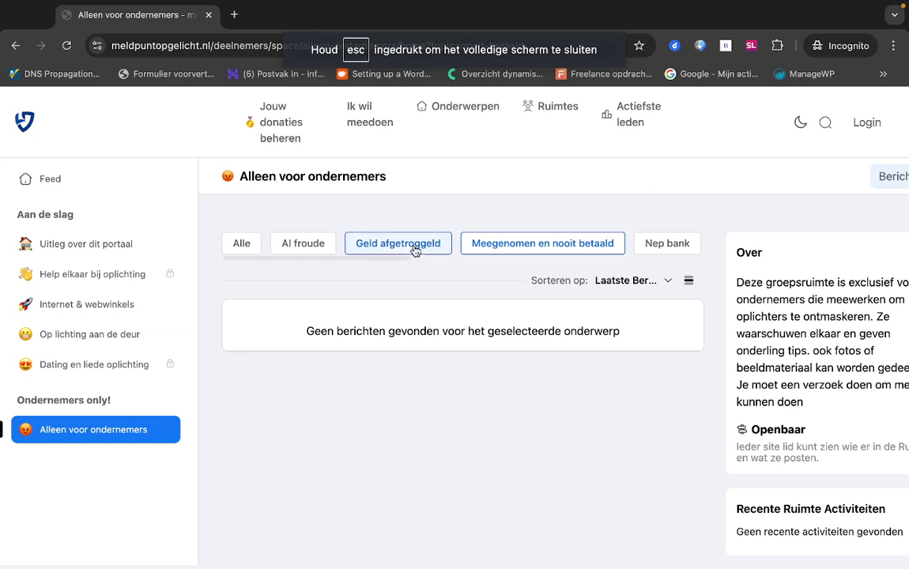
# Step: In the incognito visitor view, compare the posts in the "Uitleg over dit portaal" space with those in the "Alleen voor ondernemers" space
pyautogui.click(110, 254)
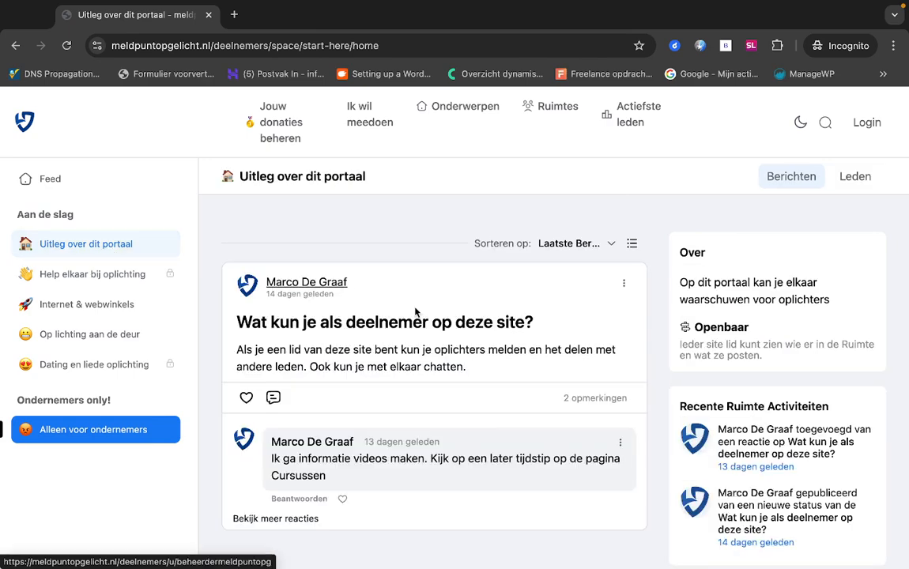
pyautogui.scroll(-1, 463, 324)
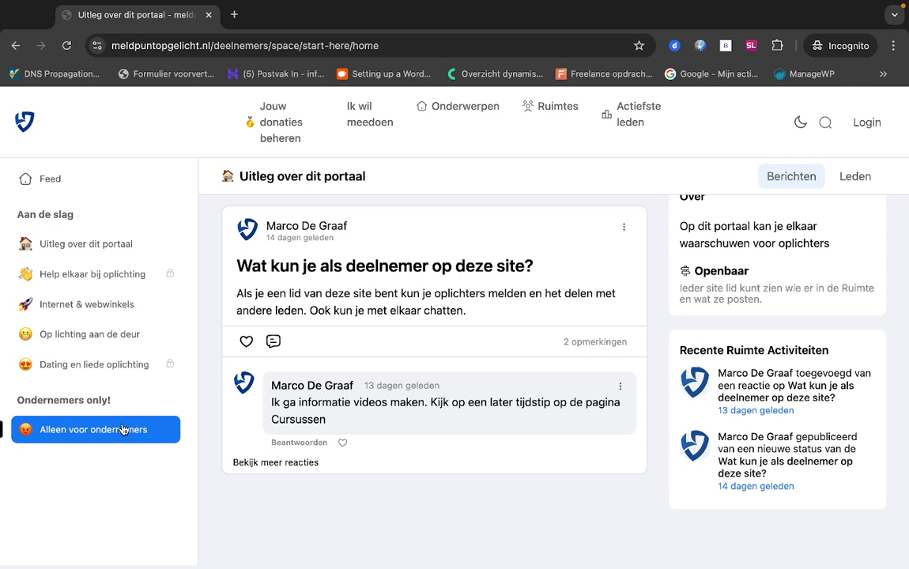
pyautogui.click(118, 427)
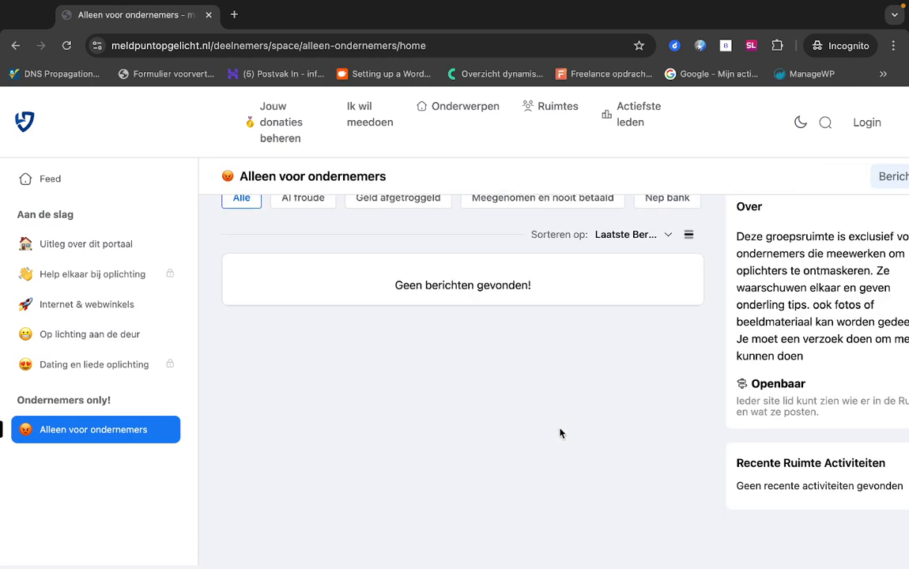
pyautogui.scroll(1, 560, 433)
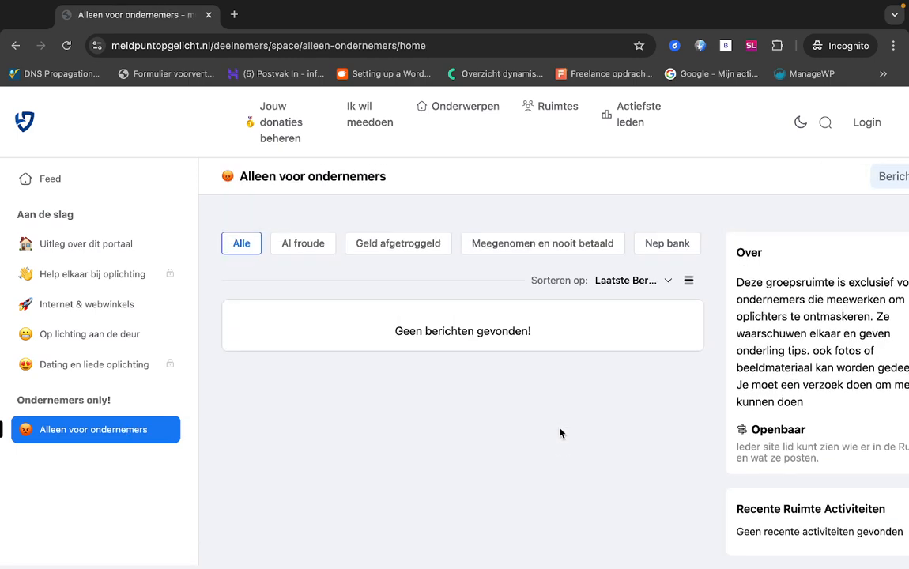
pyautogui.moveTo(64, 35)
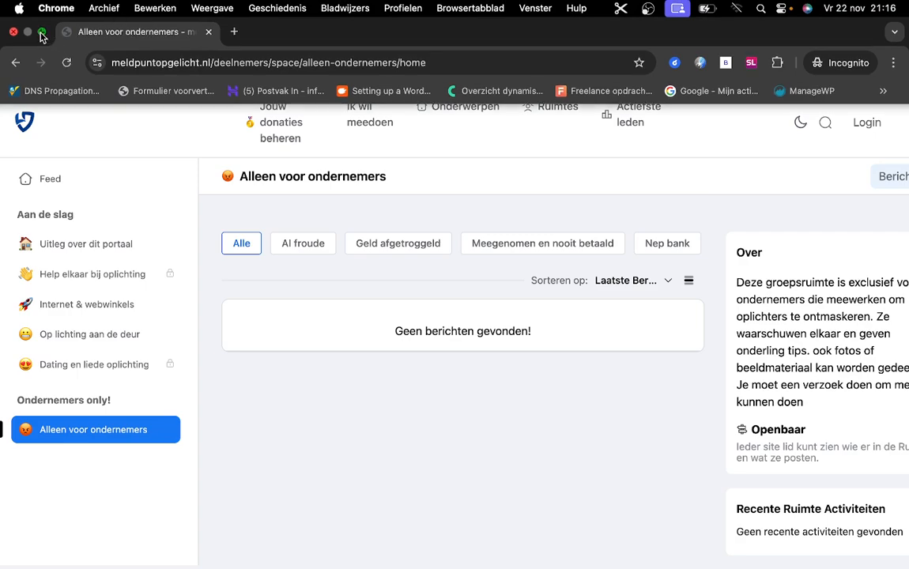
# Step: Switch to the WordPress admin window and examine the Fluent Community Integration Feed of the "doneer" form in Fluent Forms
pyautogui.click(42, 32)
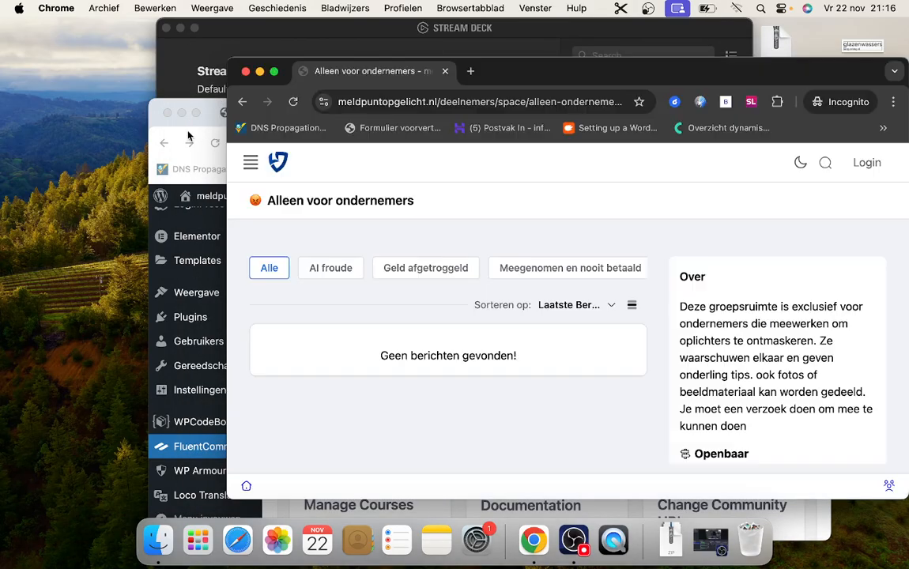
pyautogui.click(176, 109)
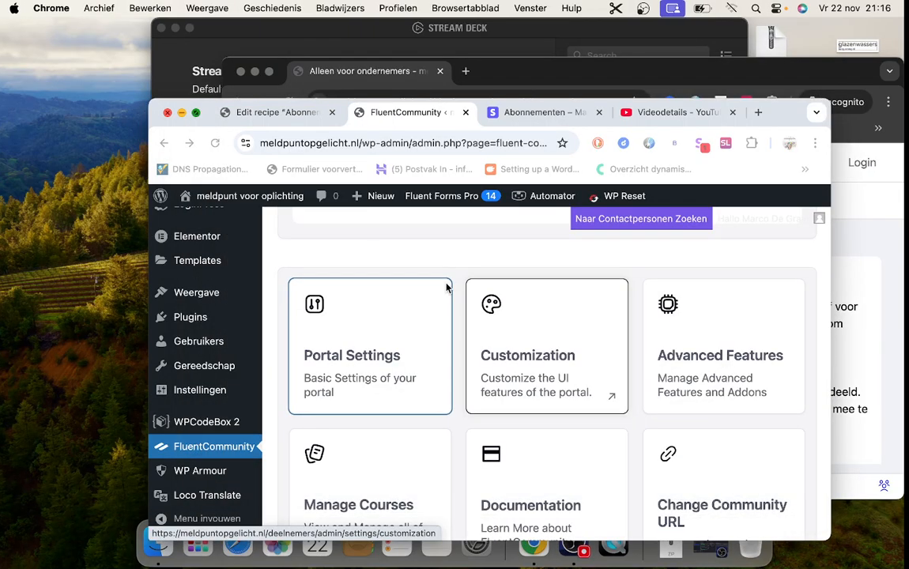
pyautogui.click(196, 113)
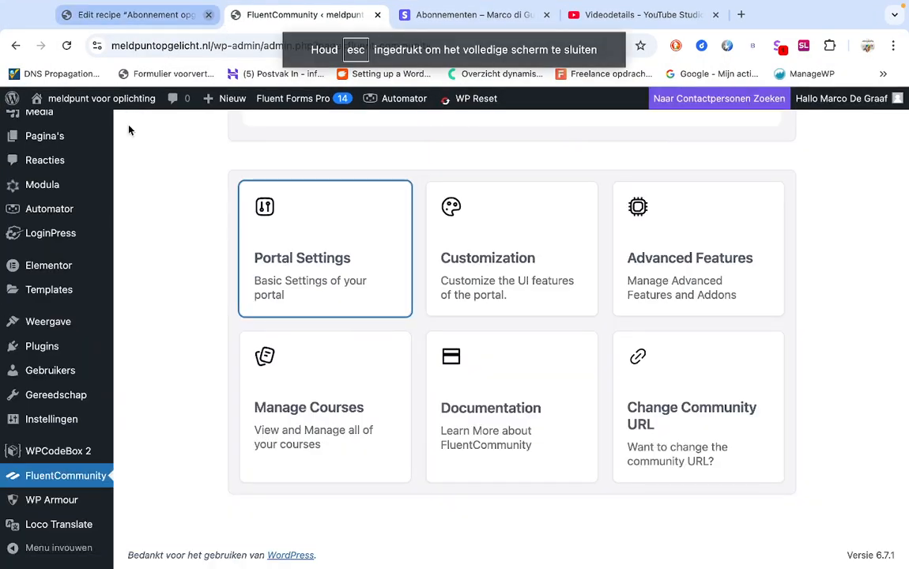
pyautogui.scroll(10, 129, 130)
pyautogui.moveTo(60, 201)
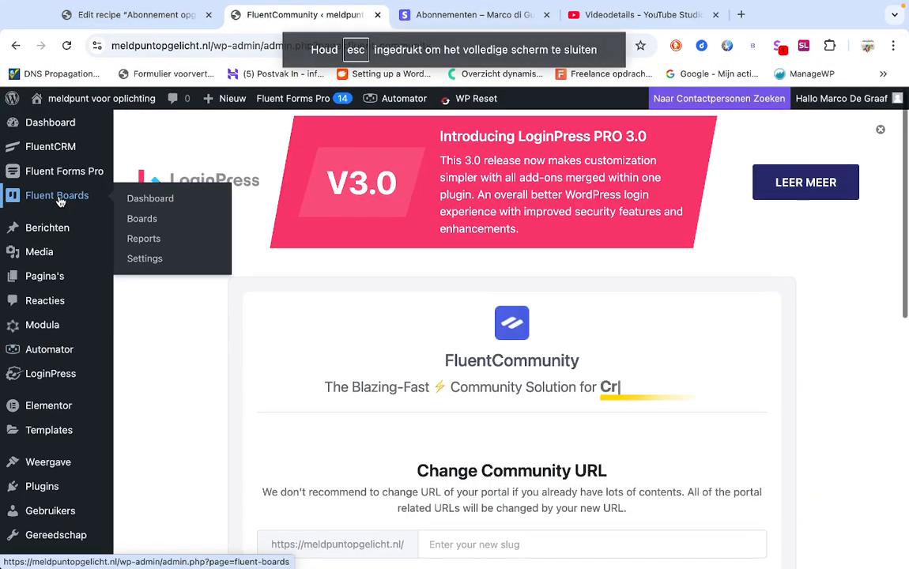
pyautogui.moveTo(64, 171)
pyautogui.click(138, 175)
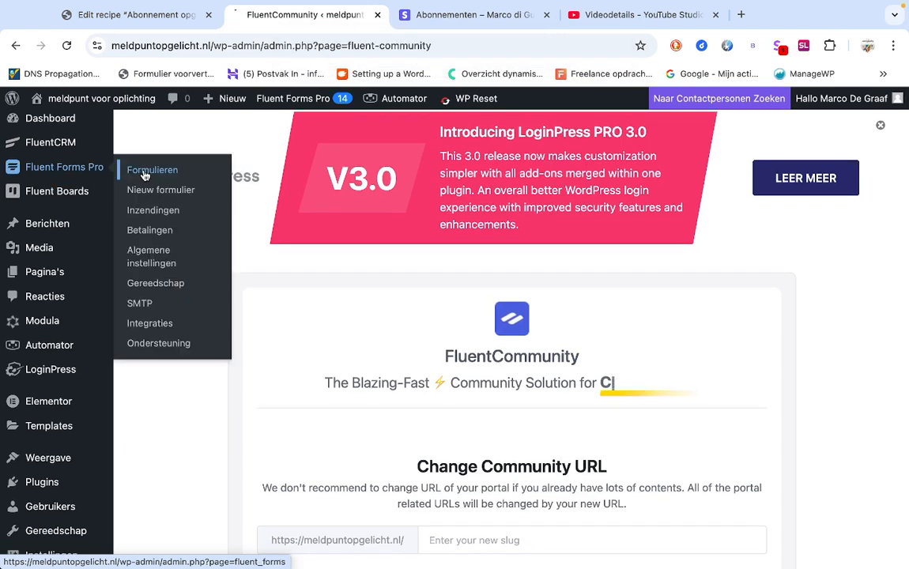
pyautogui.click(247, 344)
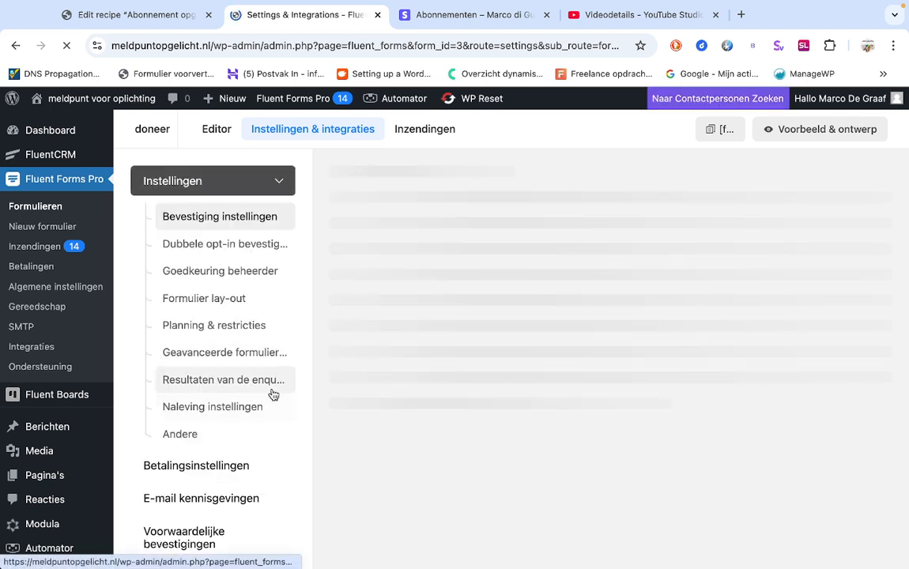
pyautogui.scroll(-5, 273, 394)
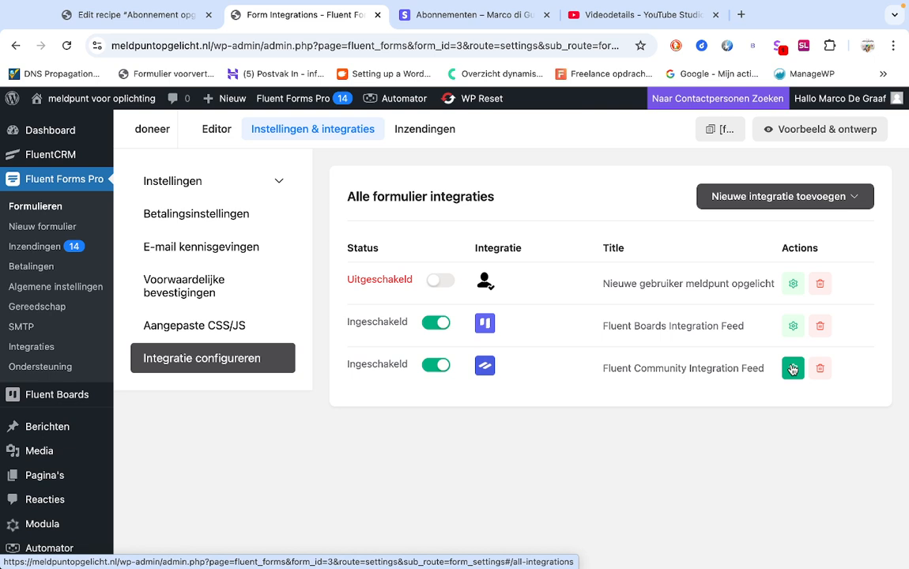
pyautogui.click(793, 368)
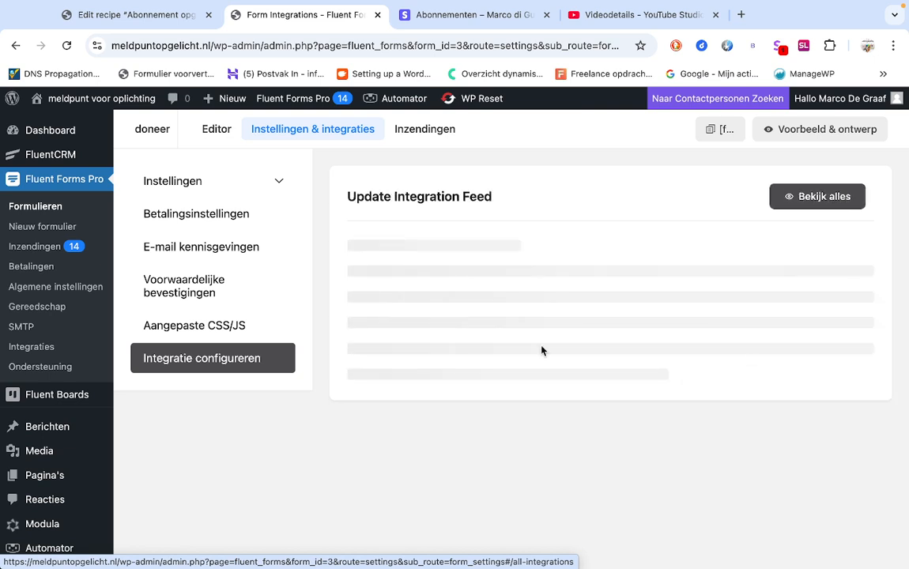
pyautogui.scroll(-1, 541, 345)
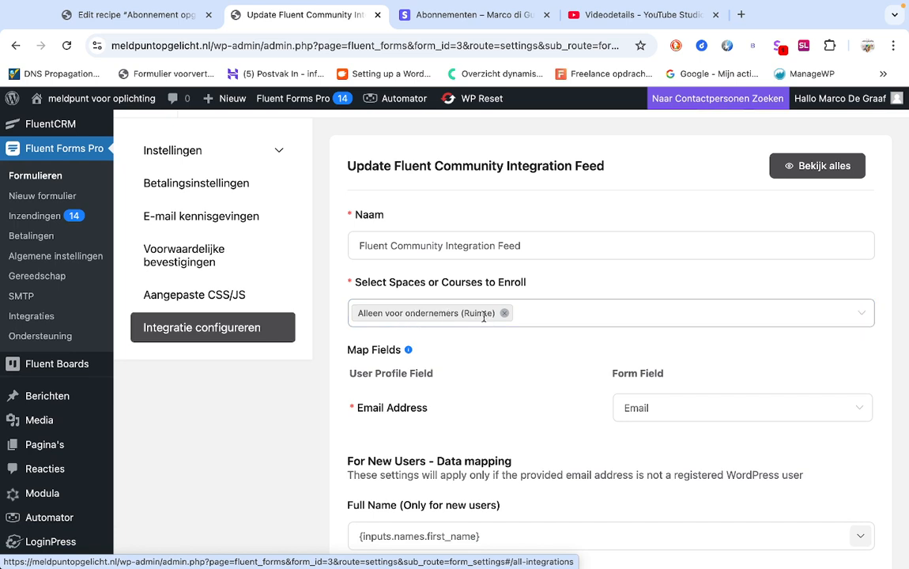
# Step: Return to the incognito window and open the "Jouw donaties beheren" donation page
pyautogui.moveTo(102, 5)
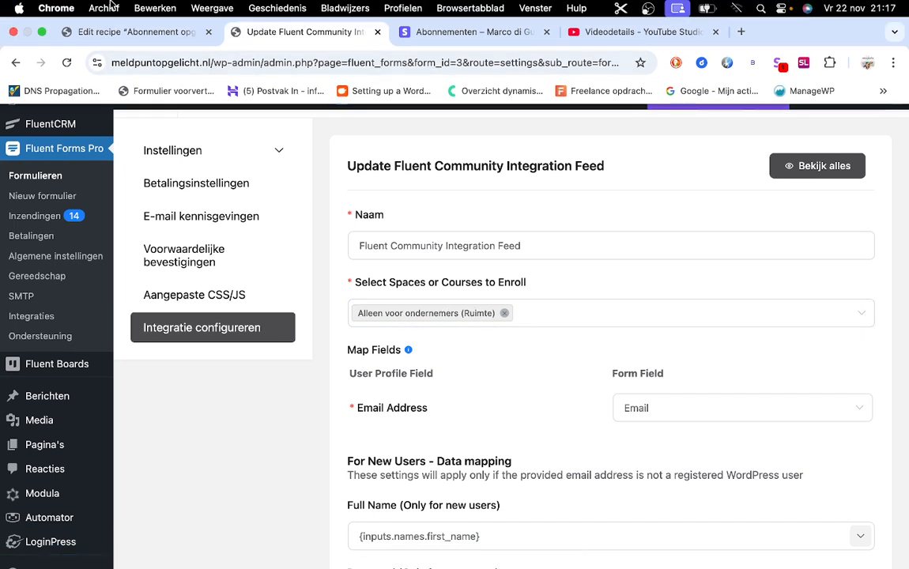
pyautogui.click(41, 32)
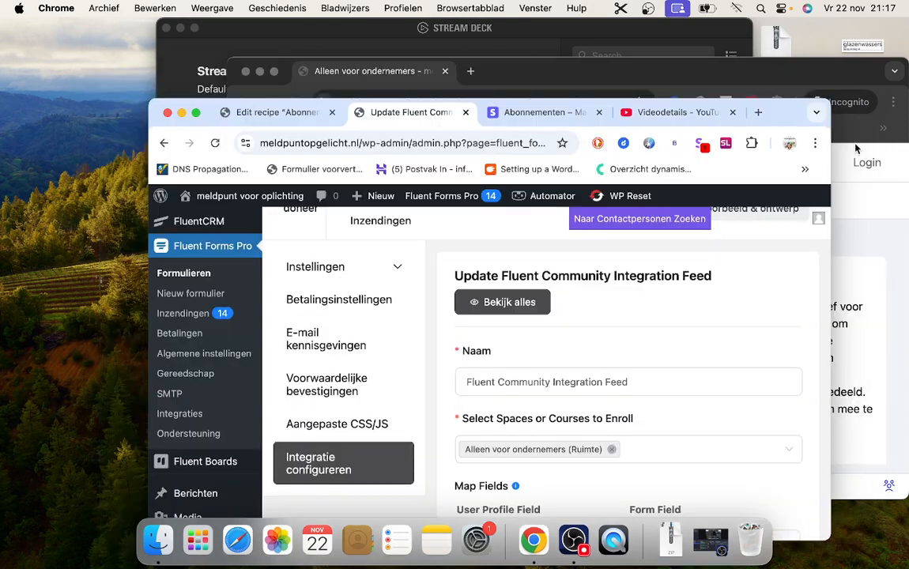
pyautogui.click(856, 149)
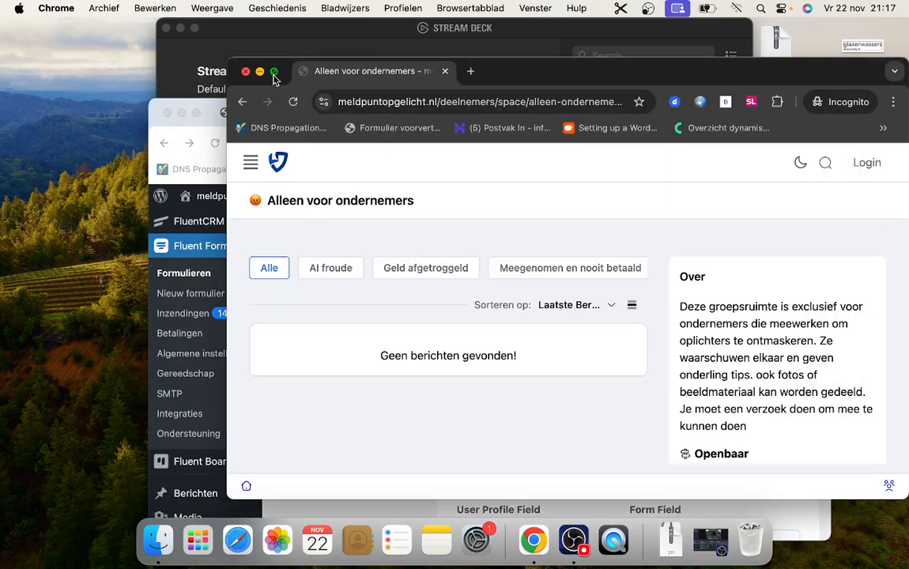
pyautogui.click(273, 71)
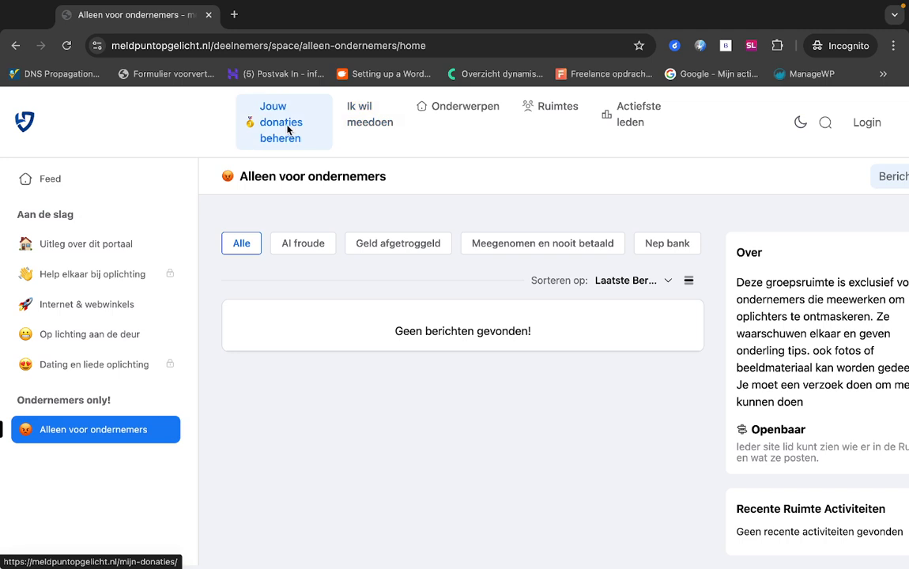
pyautogui.click(384, 133)
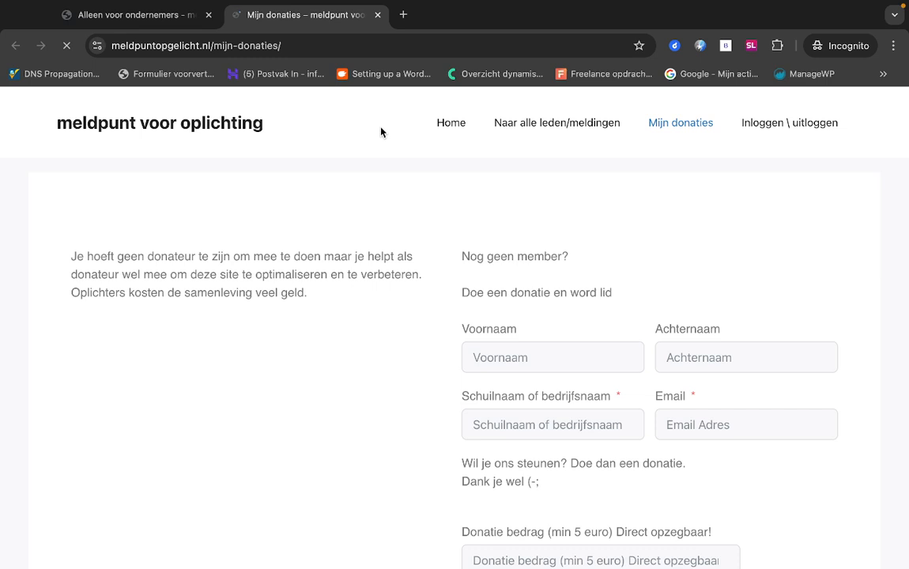
# Step: Fill in the donation form's first name, last name and alias from a saved profile, and choose the business e-mail address
pyautogui.click(494, 362)
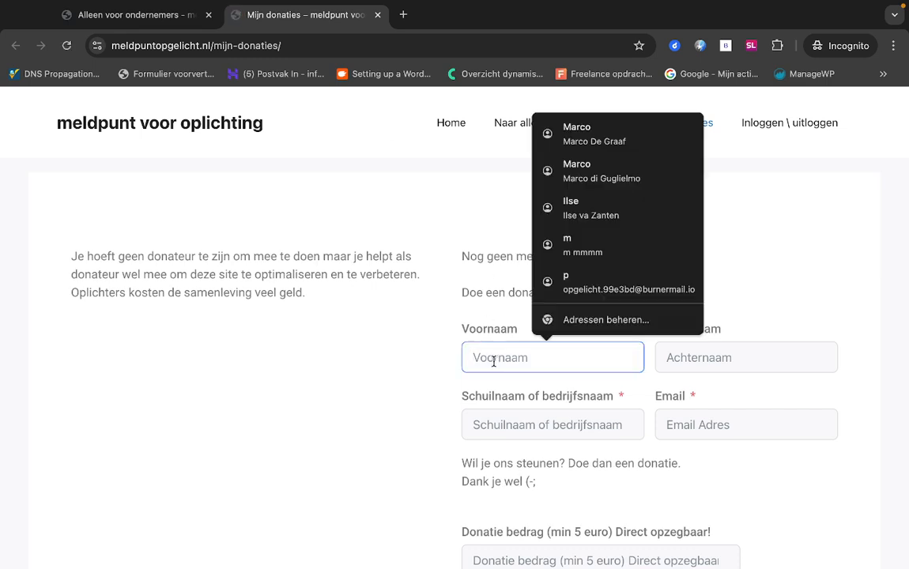
pyautogui.click(606, 136)
pyautogui.scroll(-1, 503, 314)
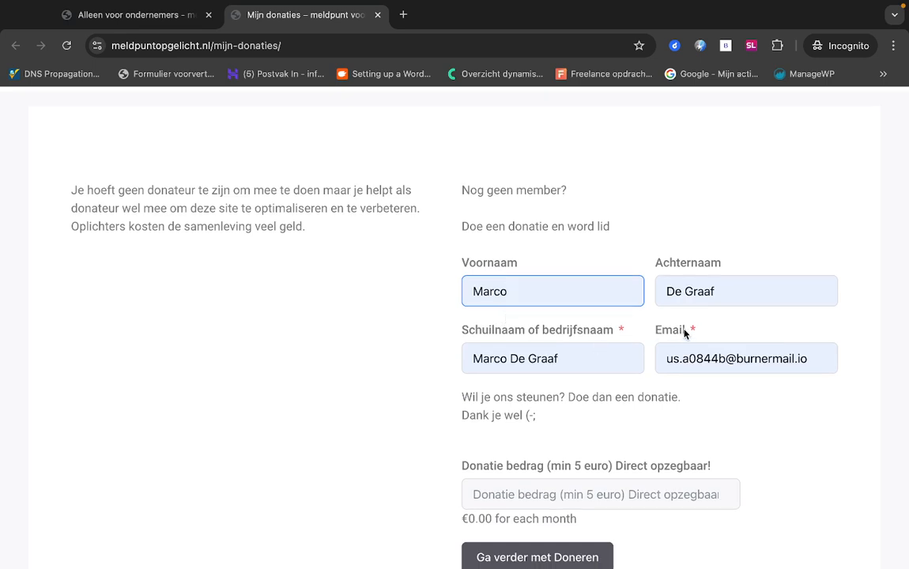
pyautogui.moveTo(688, 334); pyautogui.dragTo(624, 332)
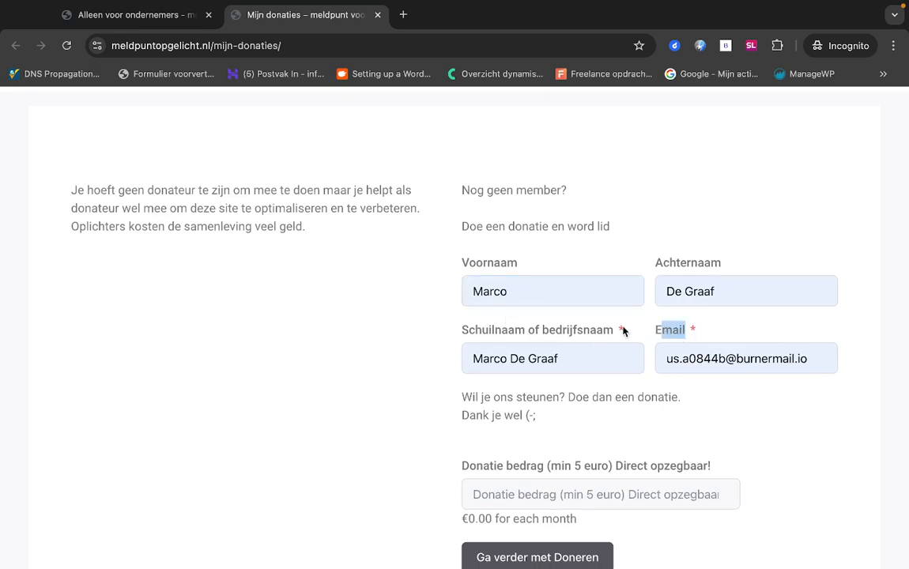
pyautogui.scroll(-1, 624, 332)
pyautogui.click(665, 340)
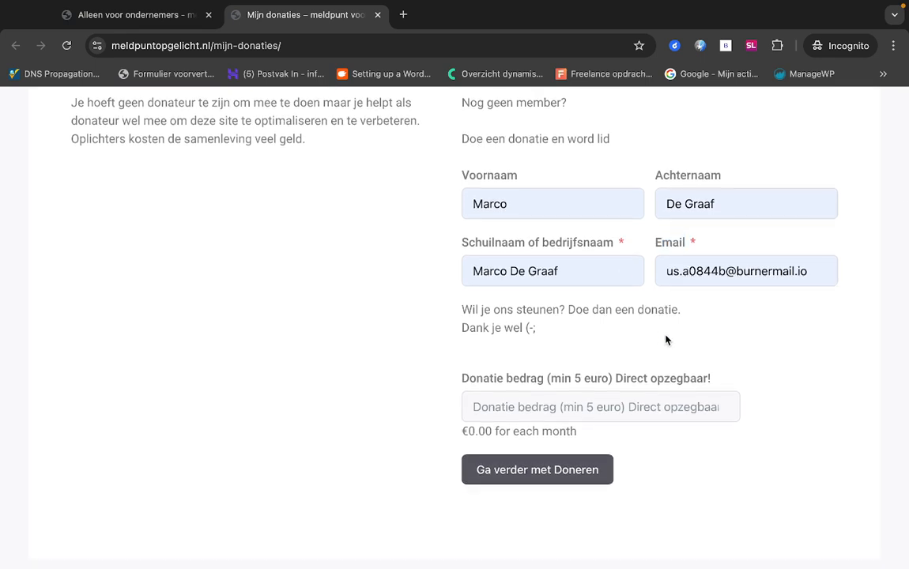
pyautogui.doubleClick(660, 271)
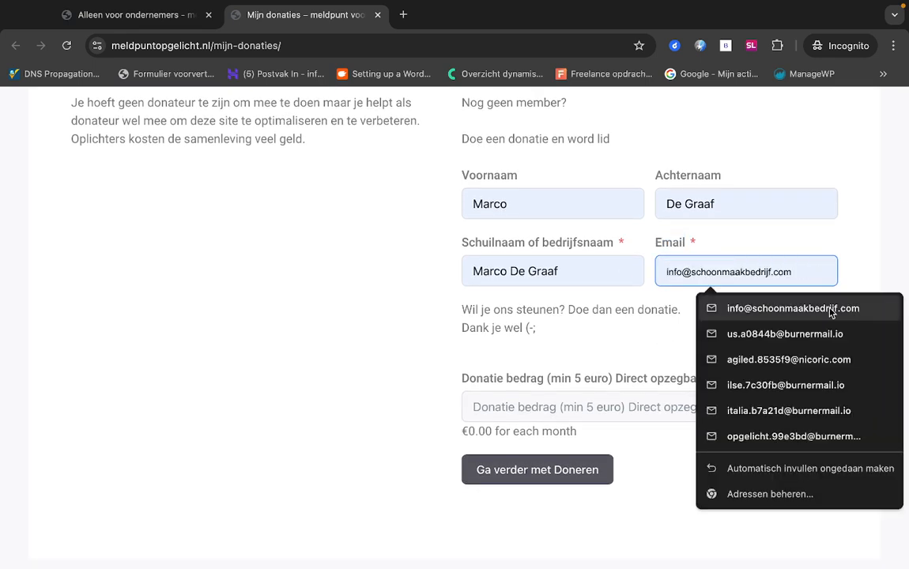
pyautogui.click(793, 309)
# Step: Enter 00.01 as the monthly donation amount and continue with the donation
pyautogui.click(667, 405)
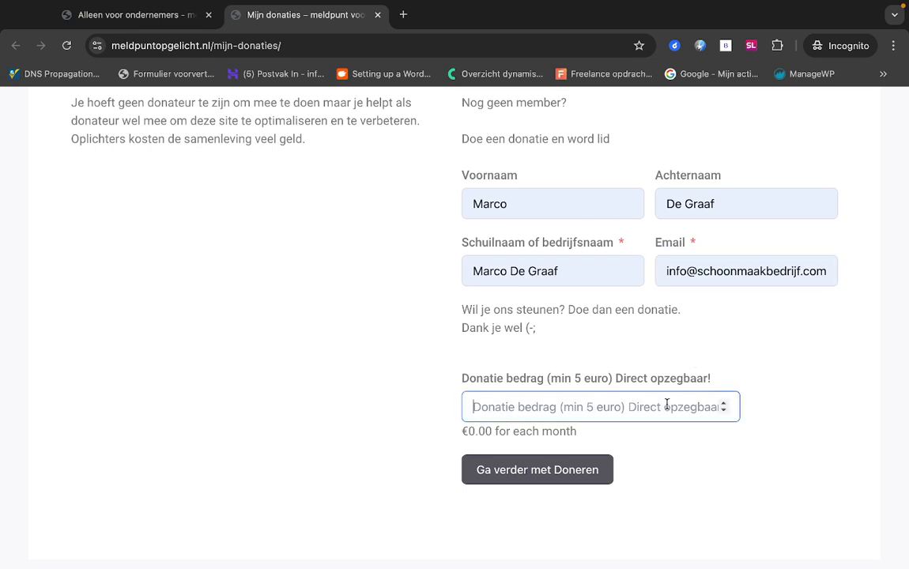
pyautogui.write('00.01')
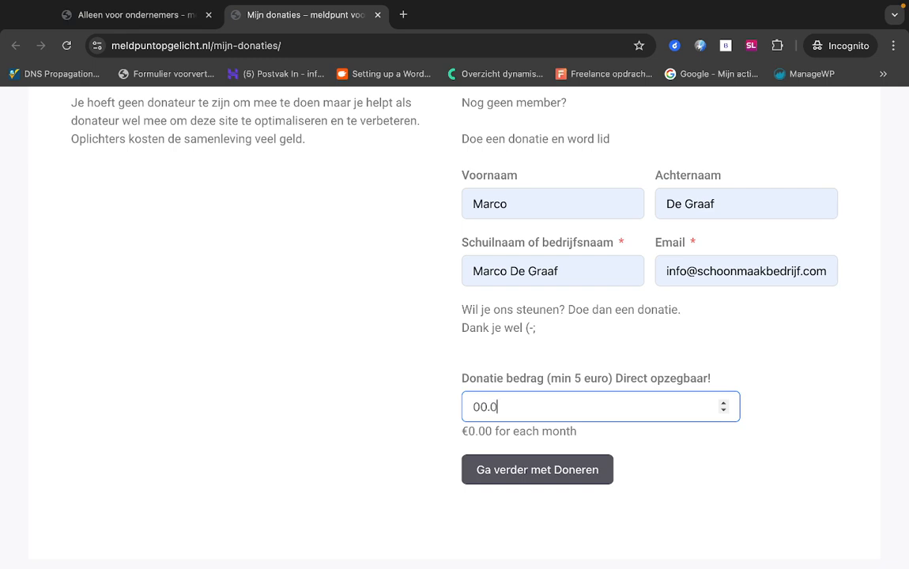
pyautogui.click(696, 468)
pyautogui.click(567, 472)
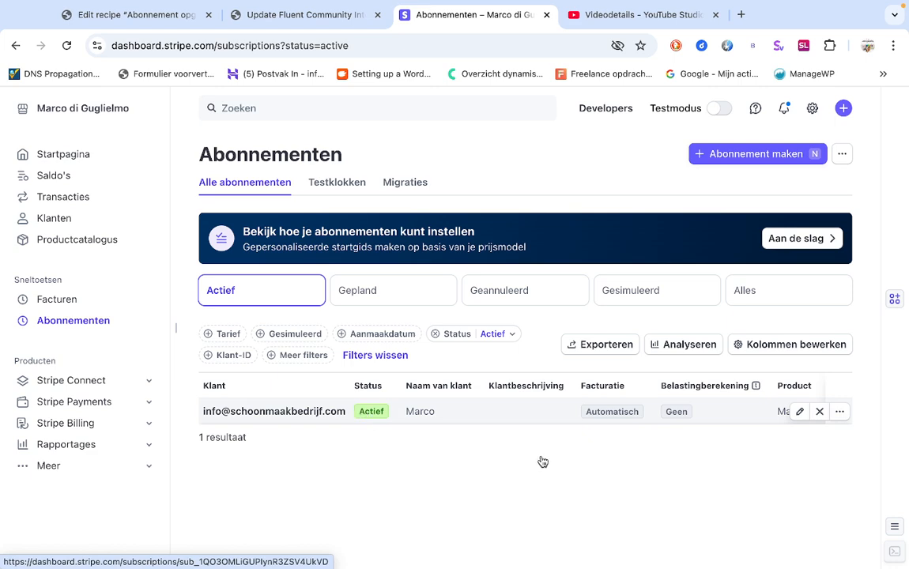
# Step: In the Stripe dashboard, review the active subscription's details and open the Betalingen product settings
pyautogui.click(843, 416)
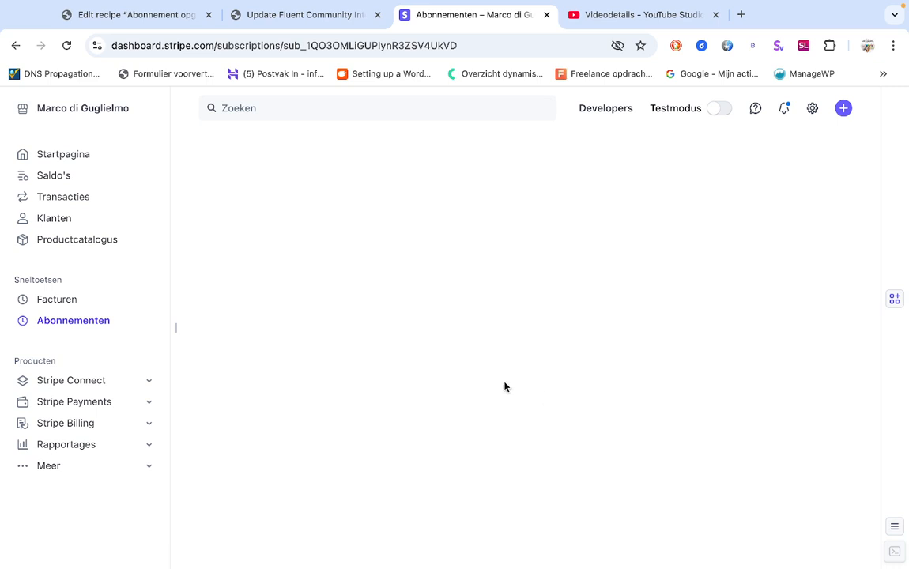
pyautogui.scroll(-5, 446, 364)
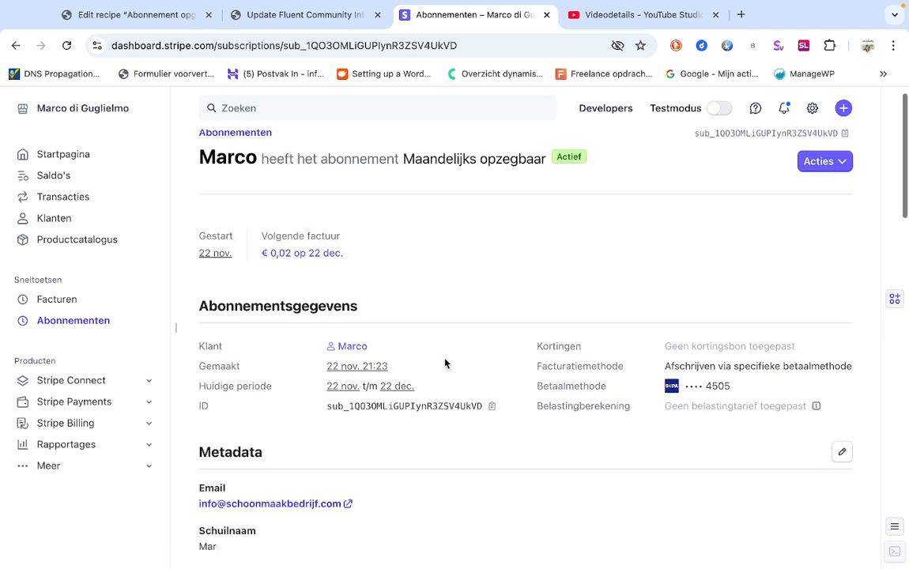
pyautogui.scroll(-4, 446, 364)
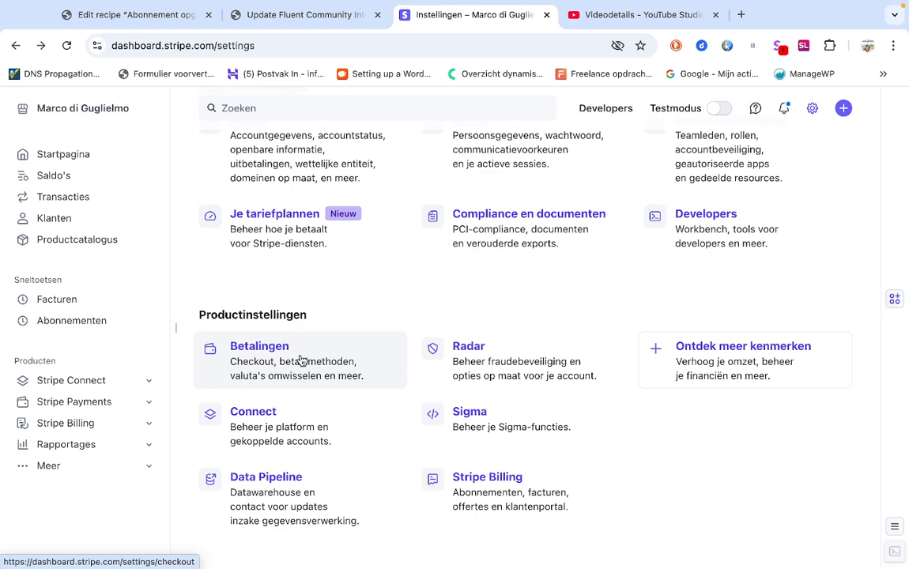
pyautogui.click(301, 360)
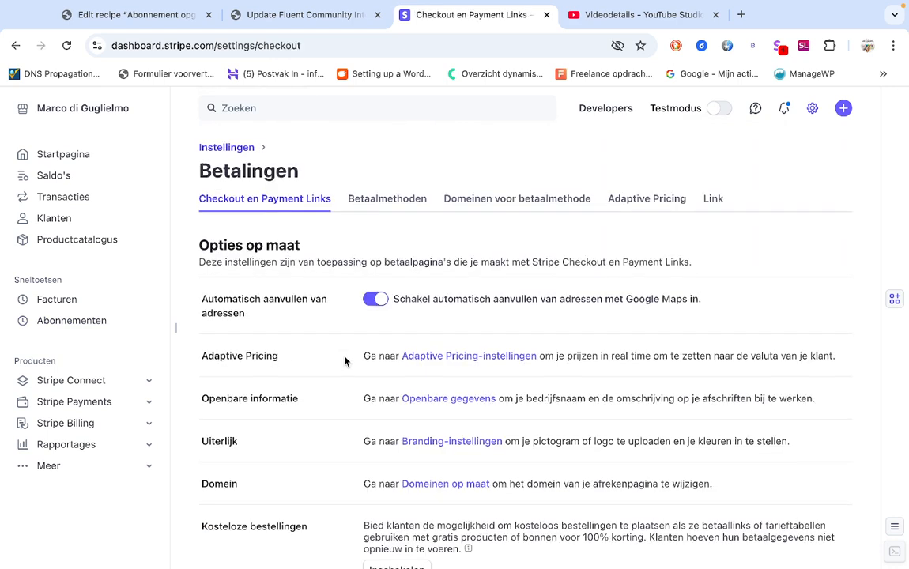
pyautogui.scroll(-5, 345, 361)
pyautogui.scroll(-1, 344, 361)
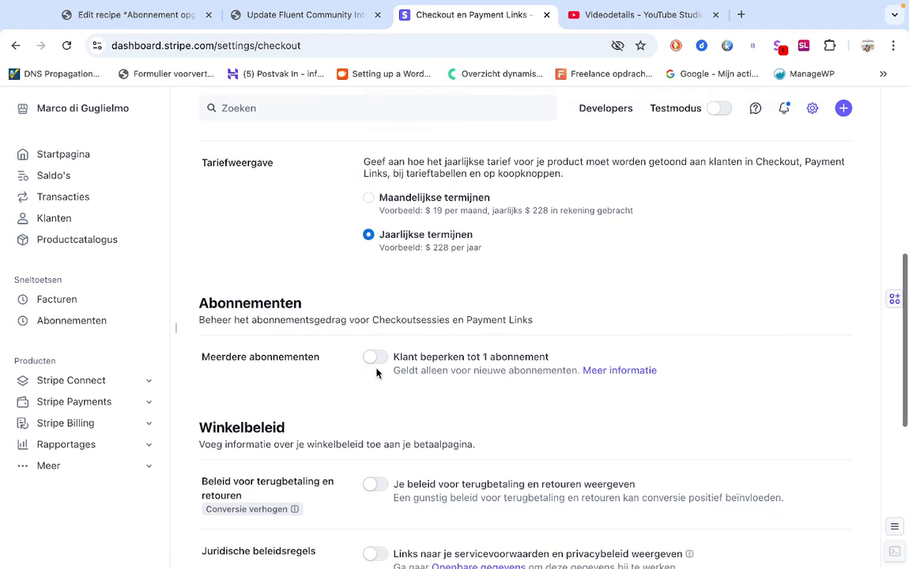
pyautogui.click(375, 357)
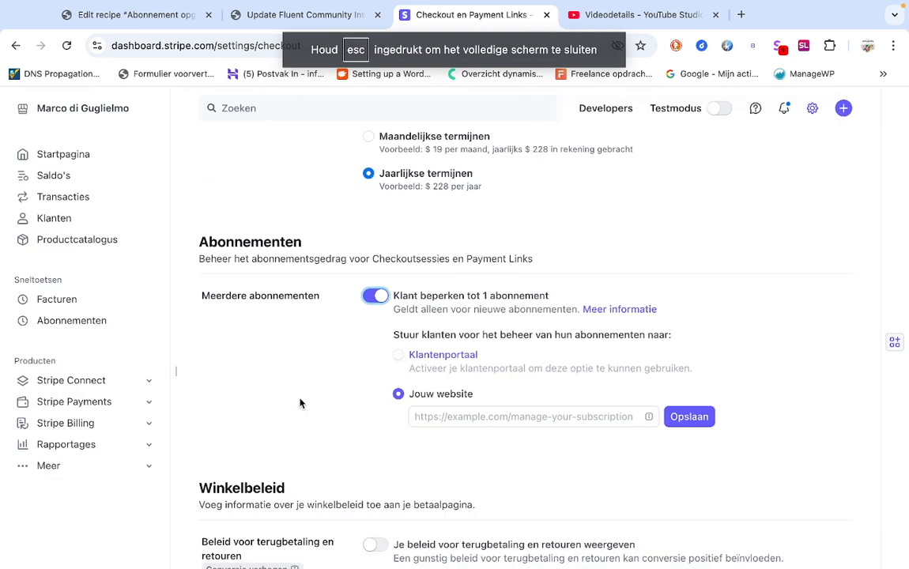
pyautogui.rightClick(301, 247)
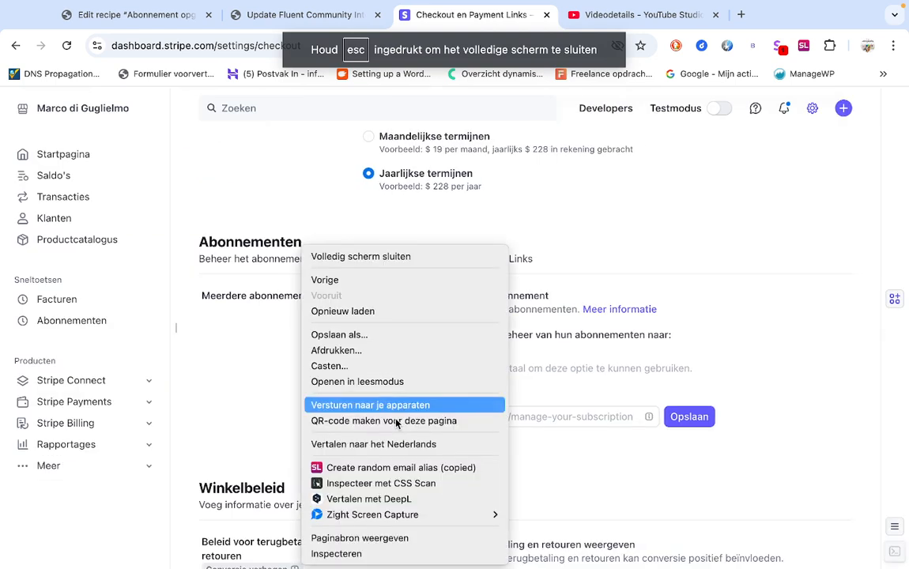
pyautogui.click(531, 419)
pyautogui.click(531, 418)
pyautogui.rightClick(533, 418)
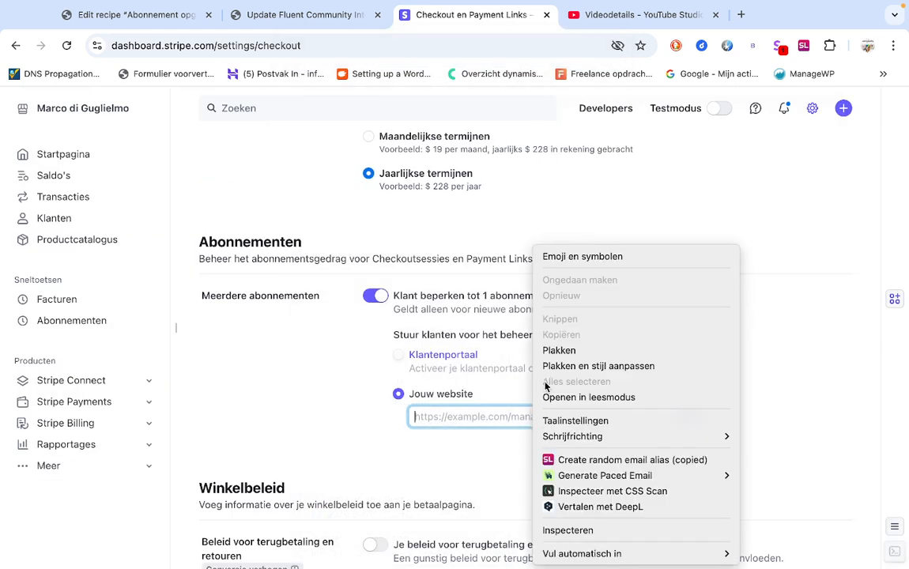
pyautogui.click(546, 350)
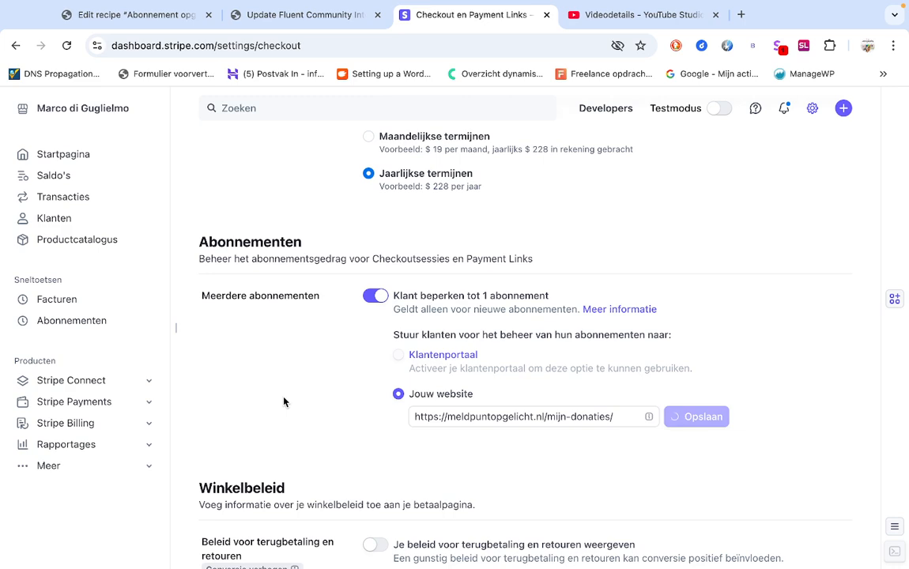
pyautogui.scroll(3, 285, 402)
pyautogui.scroll(1, 285, 402)
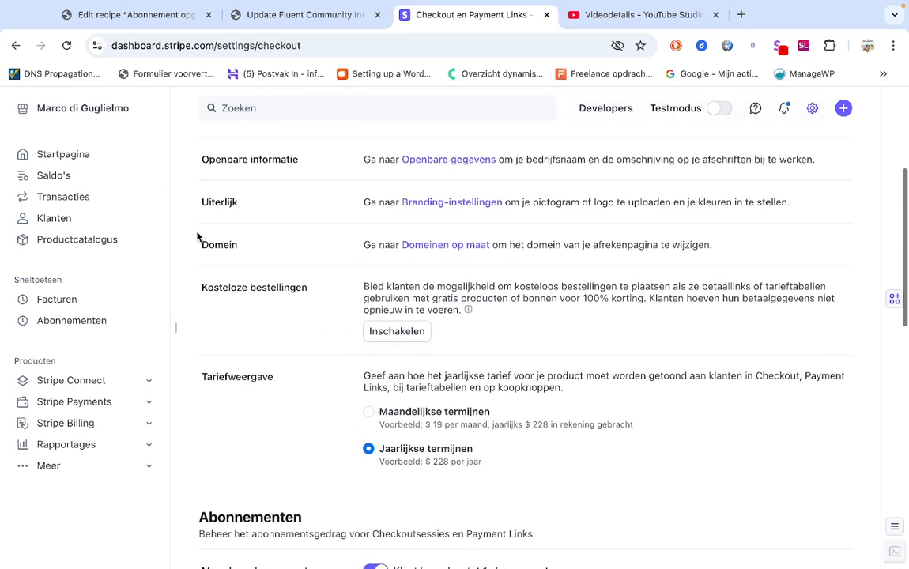
pyautogui.click(107, 114)
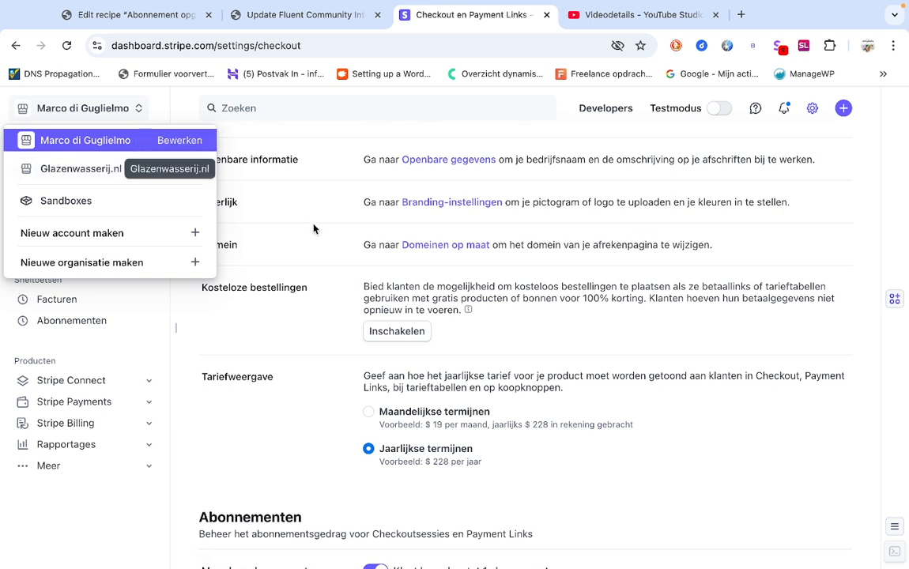
pyautogui.click(285, 412)
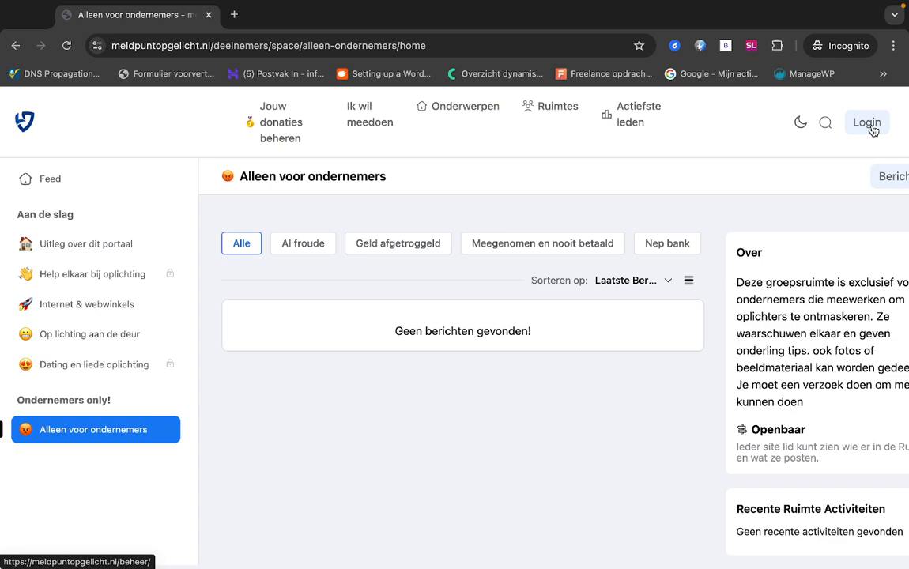
# Step: Open the community login page in the incognito window and add a new browser tab
pyautogui.click(868, 122)
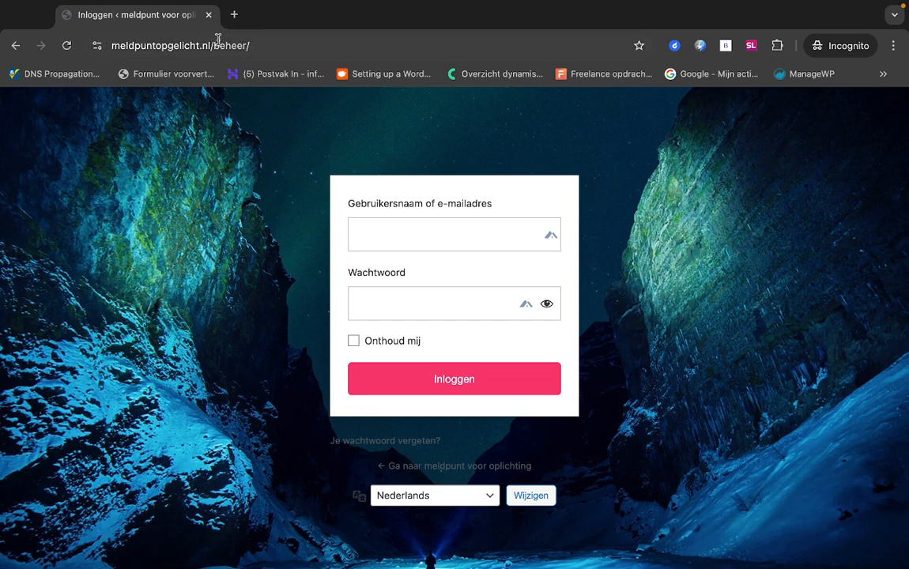
pyautogui.click(235, 14)
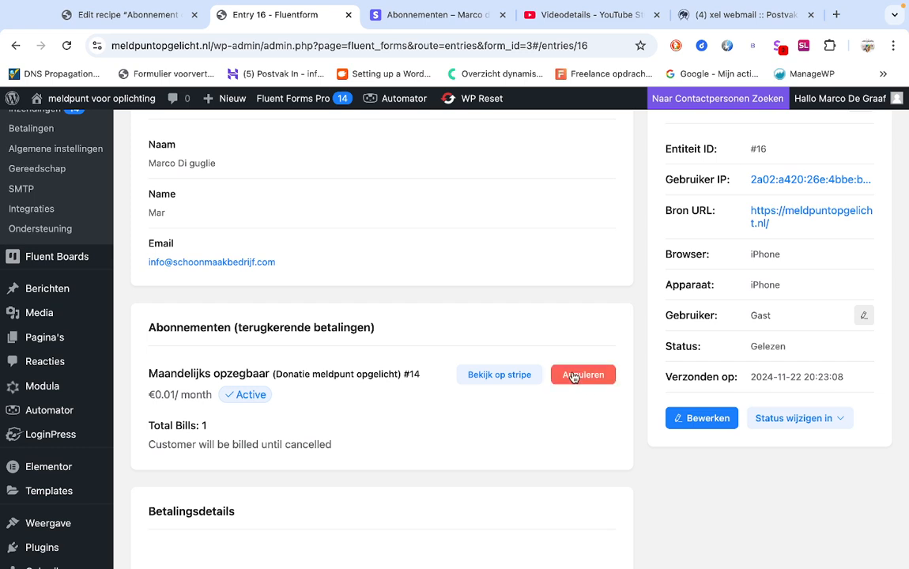
# Step: Cancel the monthly donation subscription of entry #16 in Fluent Forms and refresh Stripe's active subscriptions list
pyautogui.click(574, 377)
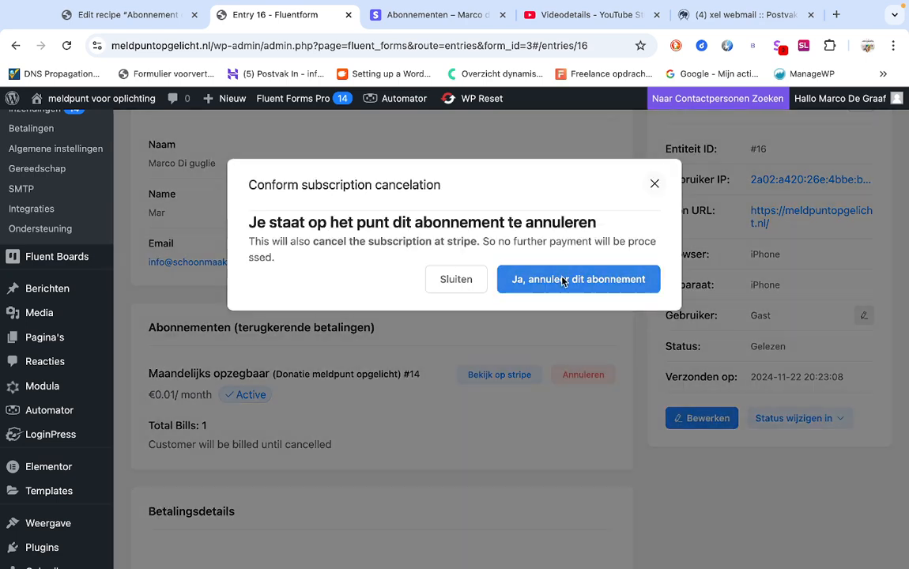
pyautogui.click(508, 278)
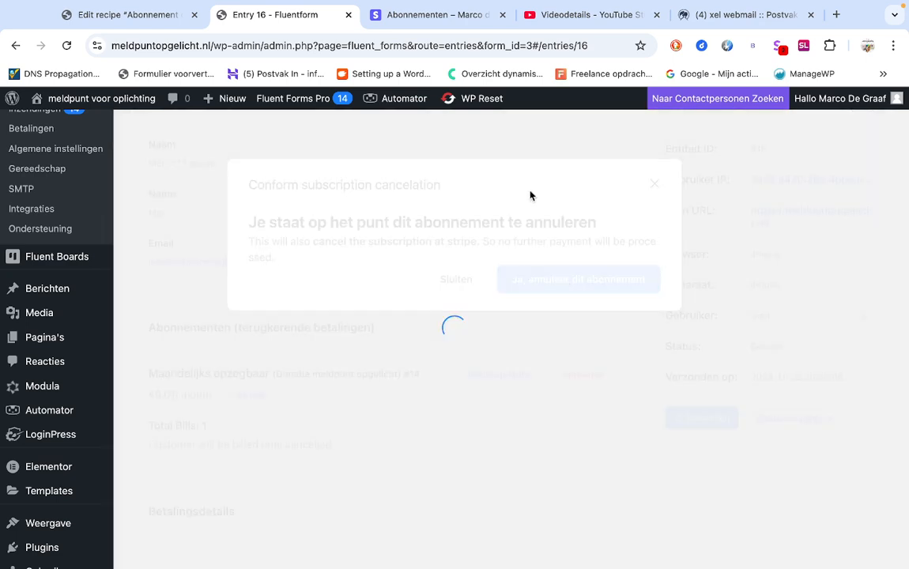
pyautogui.click(439, 15)
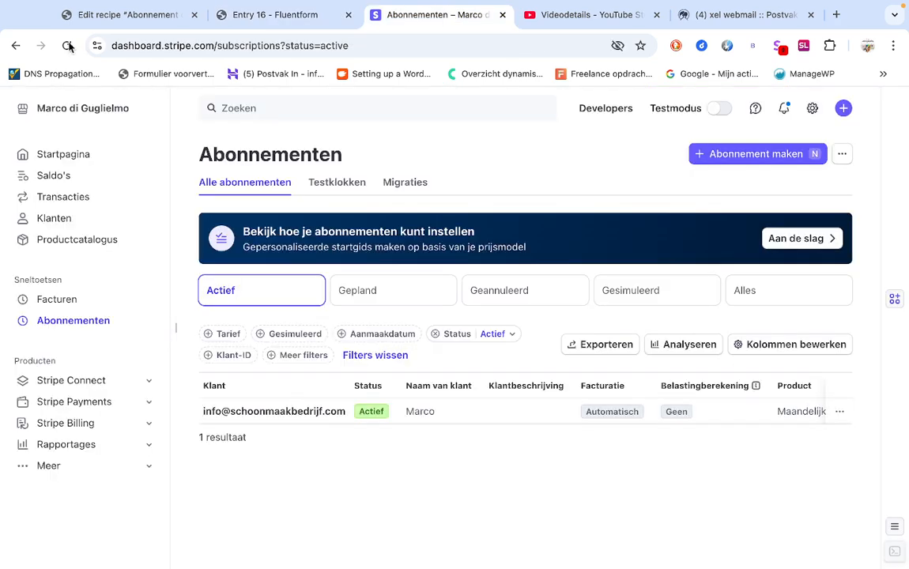
pyautogui.click(68, 47)
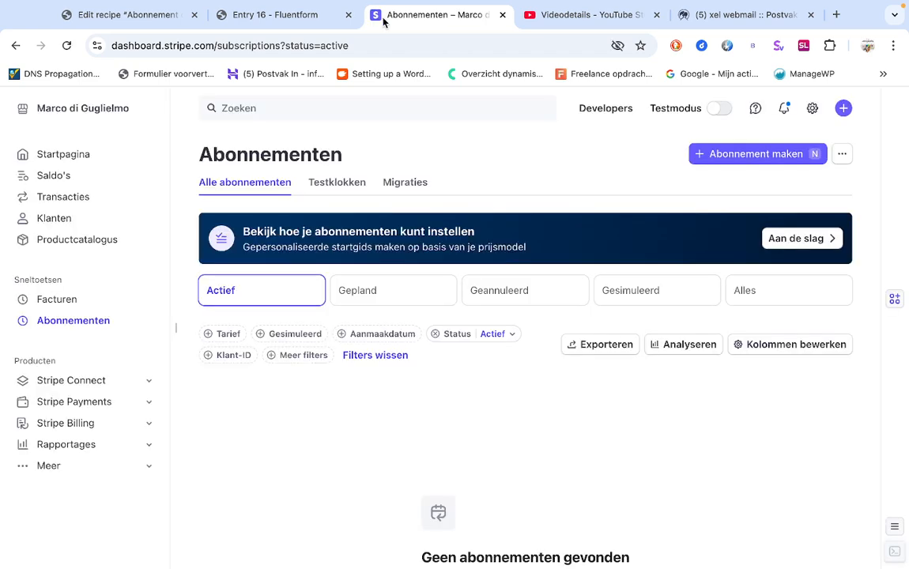
# Step: Return to Fluent Forms and open the integrations overview in the settings of the doneer form
pyautogui.click(248, 16)
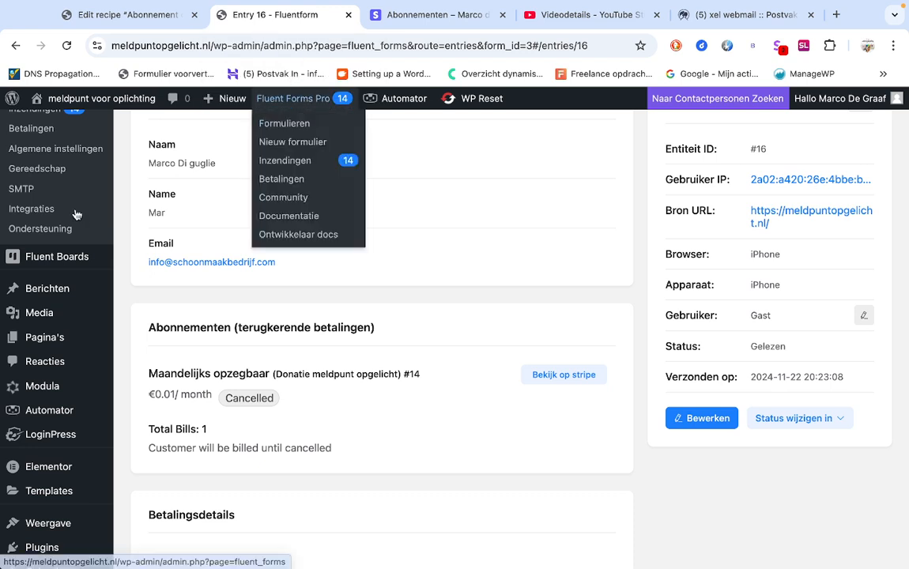
pyautogui.scroll(2, 75, 212)
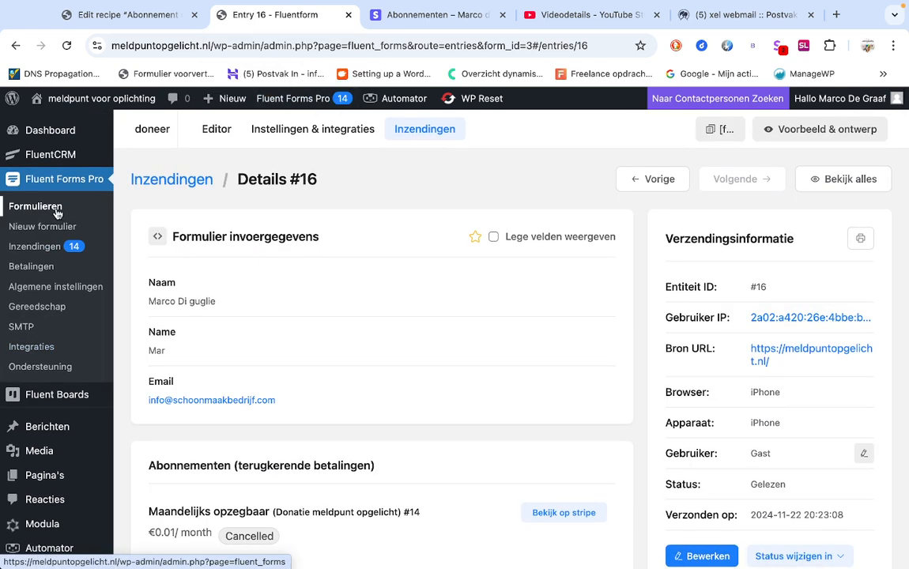
pyautogui.click(57, 207)
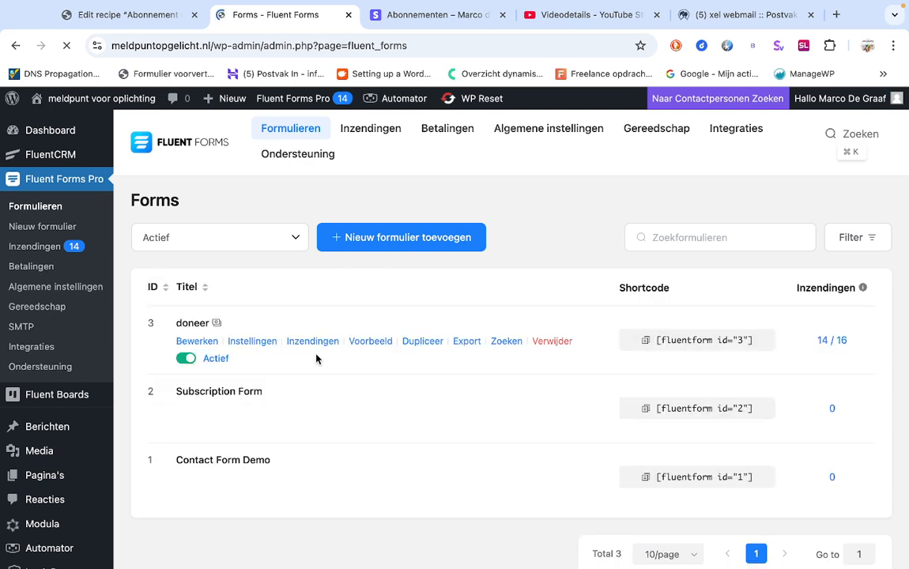
pyautogui.click(261, 340)
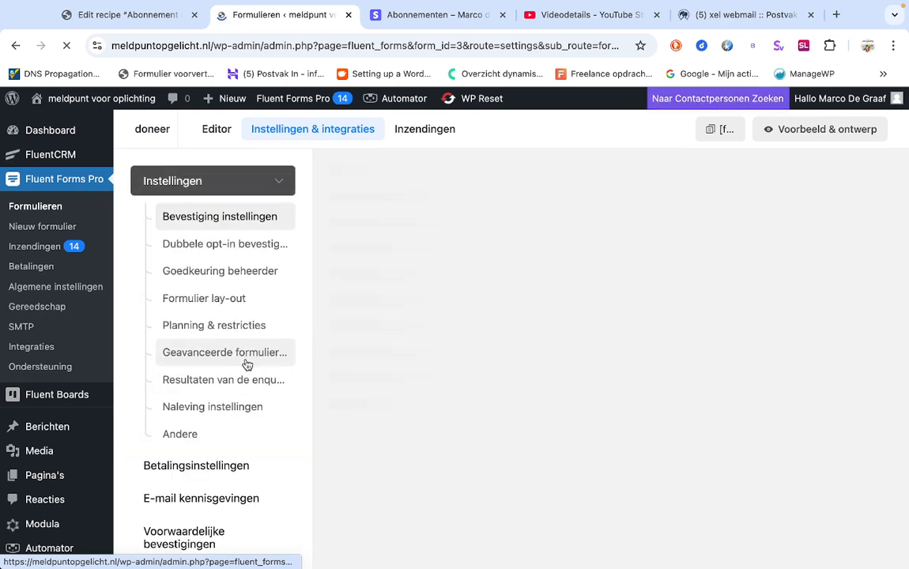
pyautogui.scroll(-5, 253, 380)
pyautogui.click(220, 274)
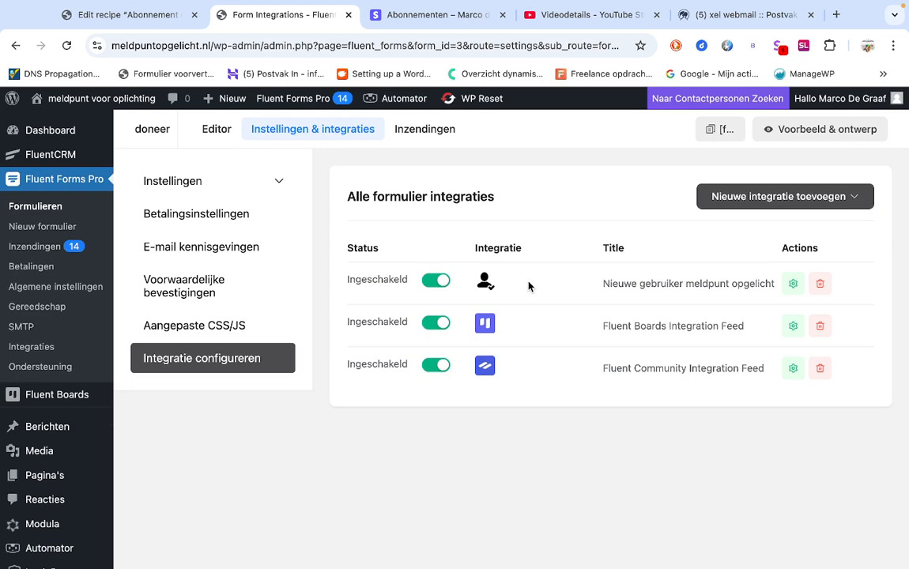
# Step: Open the "Nieuwe gebruiker meldpunt opgelicht" integration and review its user role, auto login and email notification settings
pyautogui.click(793, 283)
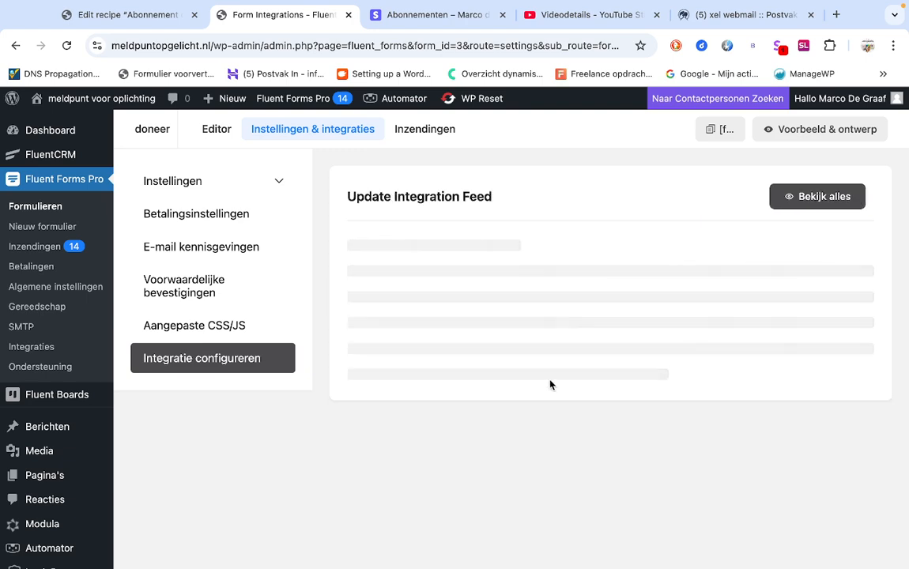
pyautogui.scroll(-5, 551, 383)
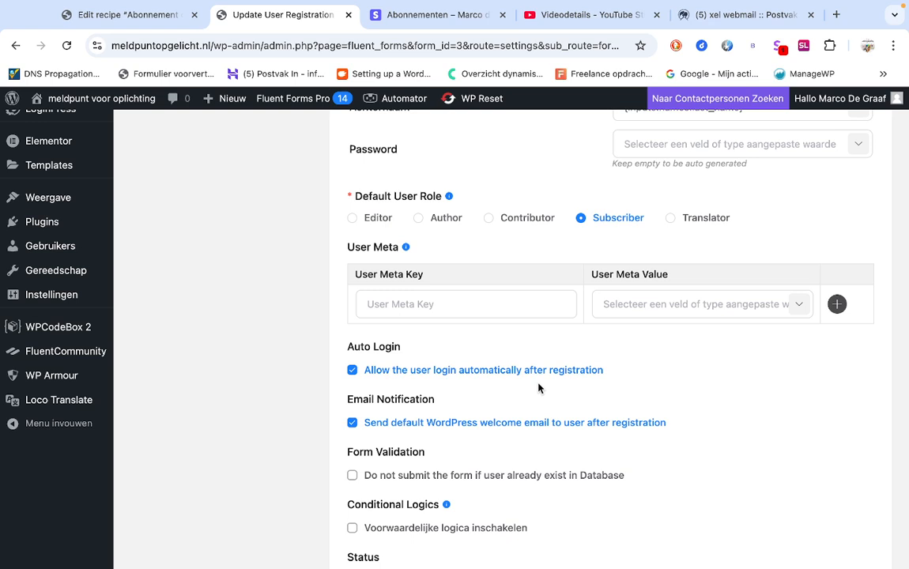
pyautogui.scroll(-1, 539, 388)
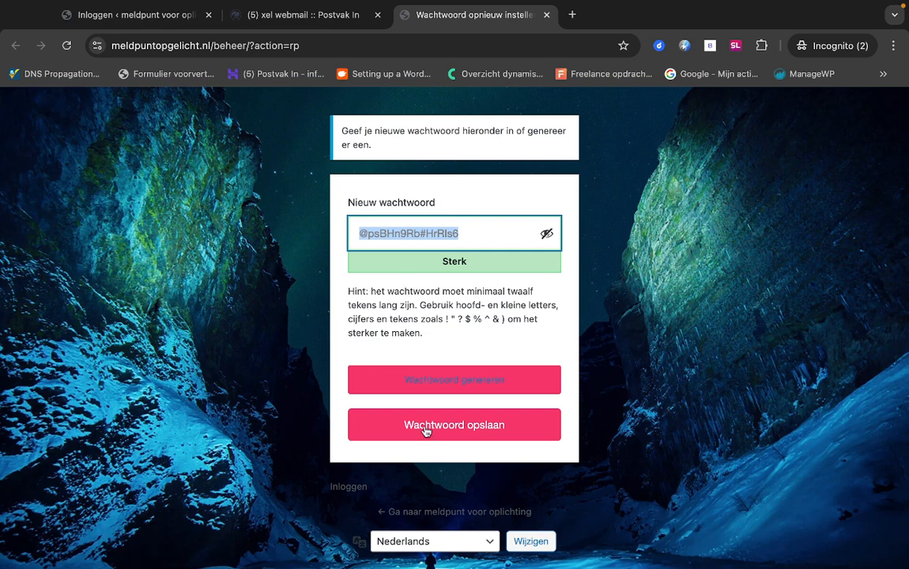
# Step: In the incognito window, save the account's new password and log in with the account's e-mail address and password
pyautogui.click(424, 429)
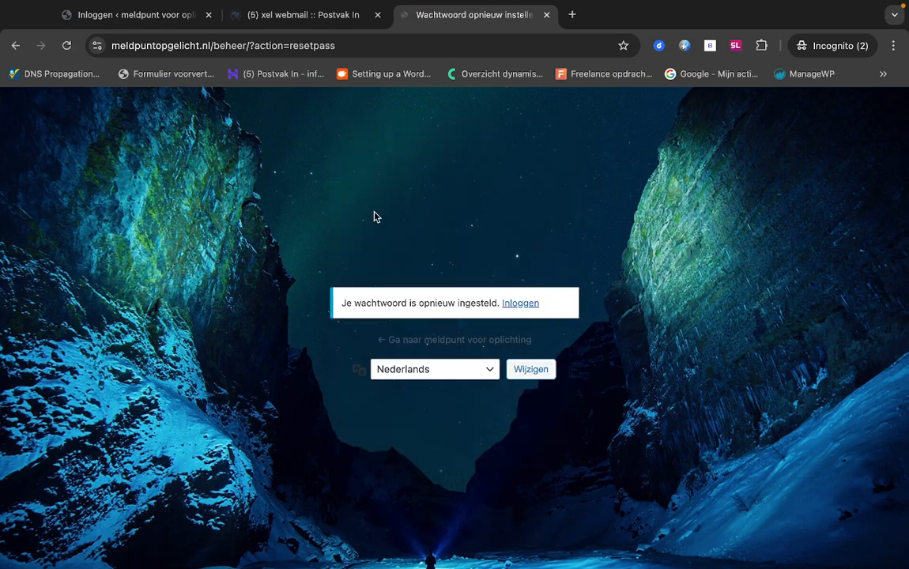
pyautogui.click(520, 303)
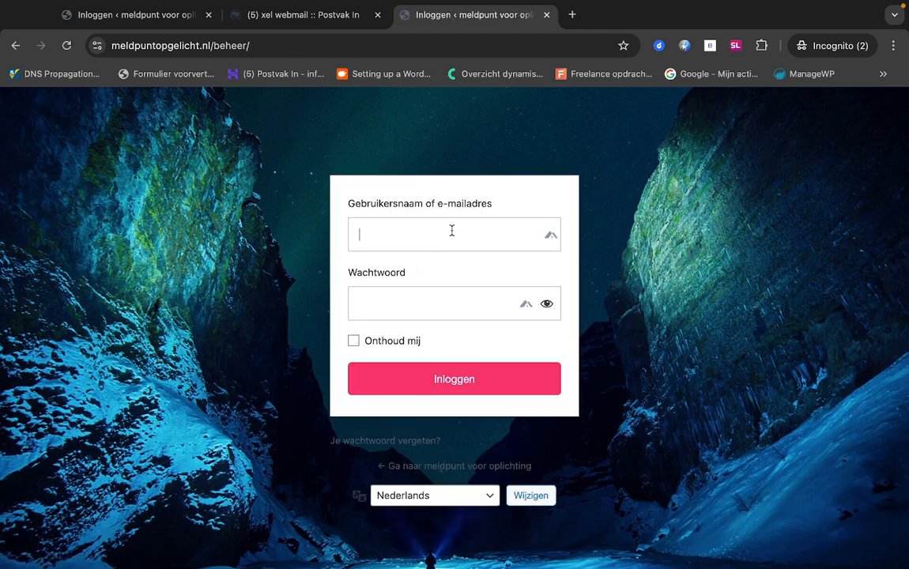
pyautogui.click(450, 229)
pyautogui.click(477, 277)
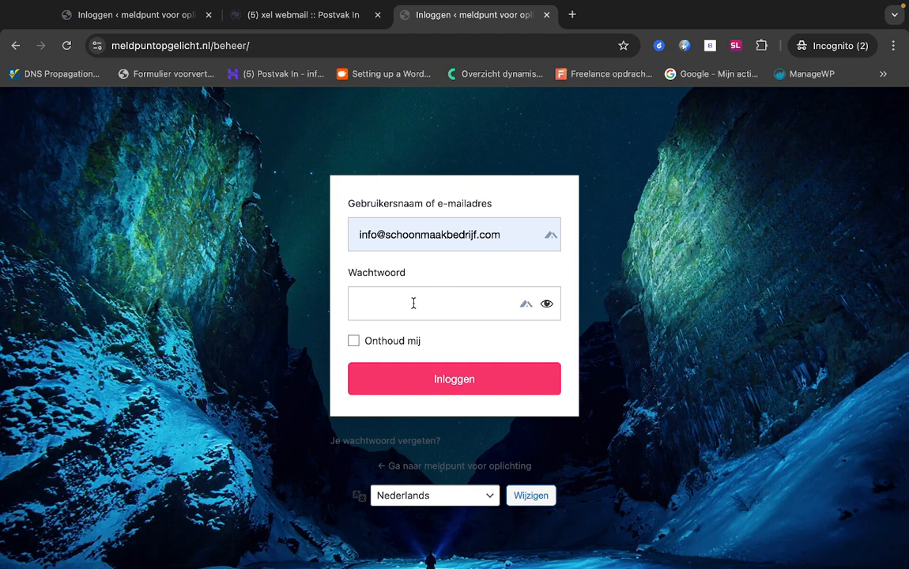
pyautogui.rightClick(414, 303)
pyautogui.click(437, 382)
pyautogui.click(436, 380)
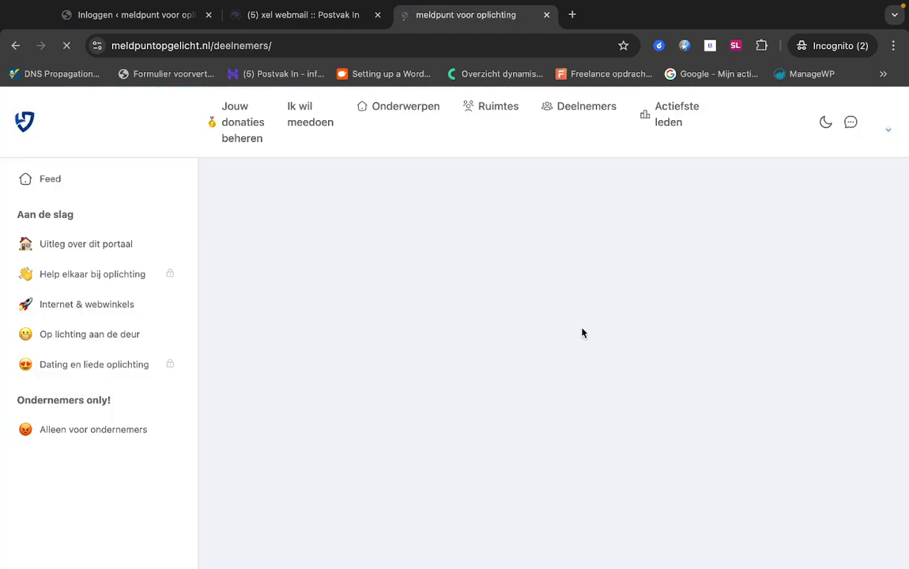
# Step: Join the "Alleen voor ondernemers" and "Internet & webwinkels" community spaces
pyautogui.click(121, 431)
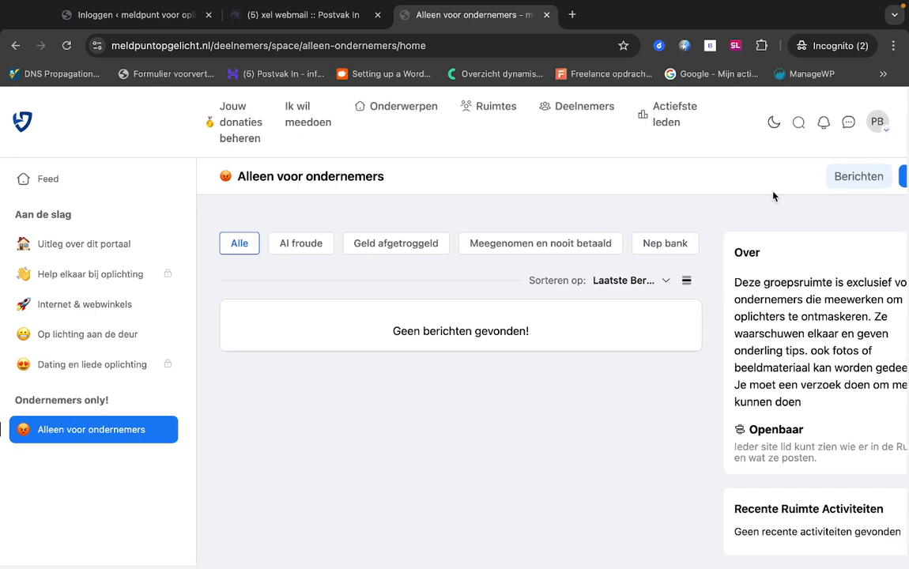
pyautogui.click(907, 180)
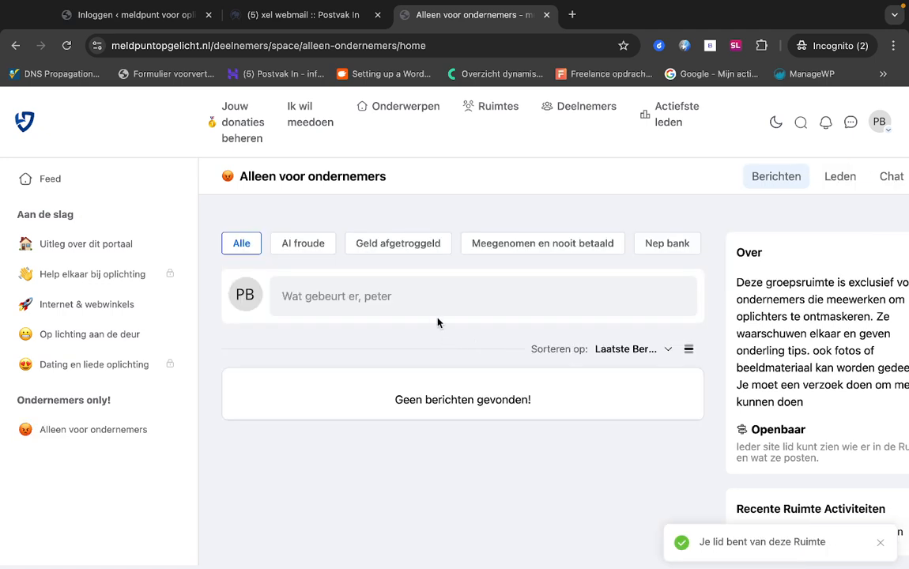
pyautogui.click(108, 307)
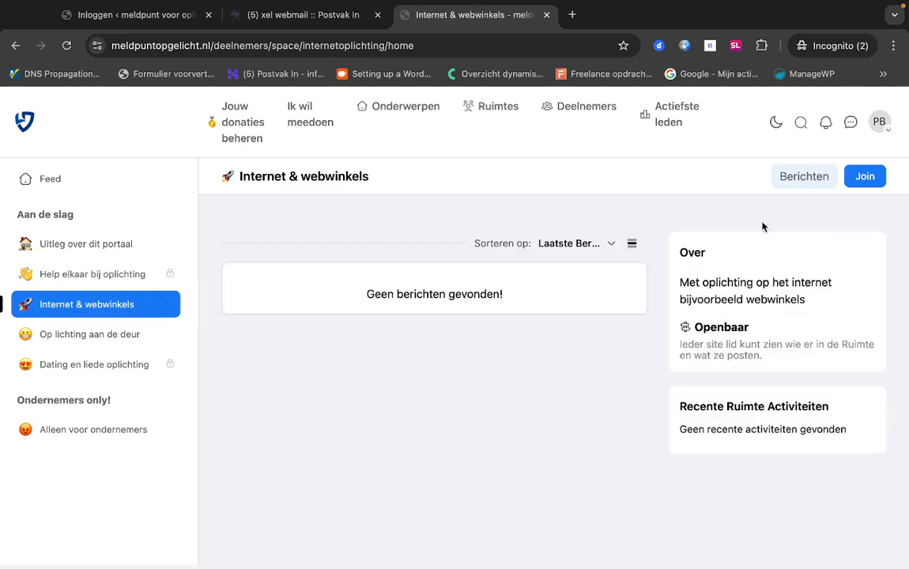
pyautogui.click(870, 176)
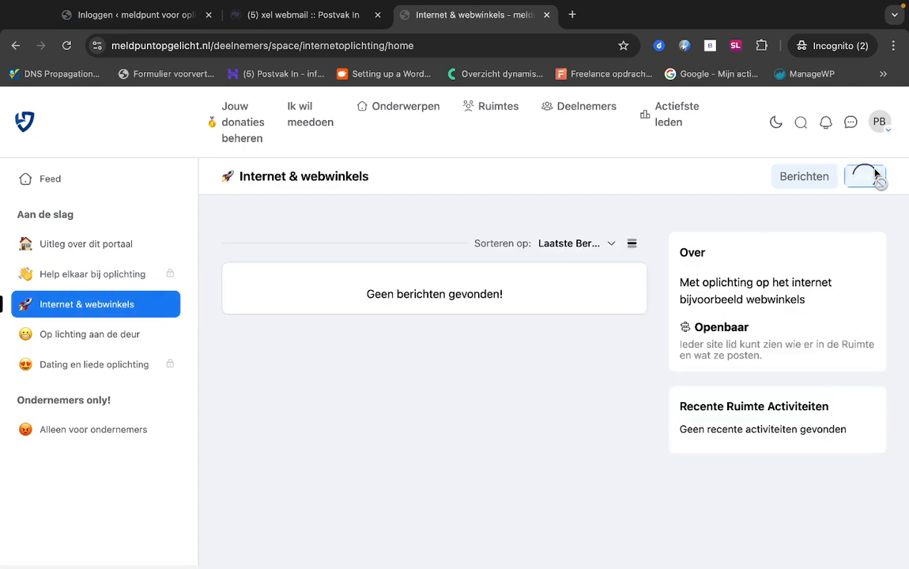
# Step: Join the "Uitleg over dit portaal" space and open the comments of the post "Wat kun je als deelnemer op deze site?"
pyautogui.click(111, 246)
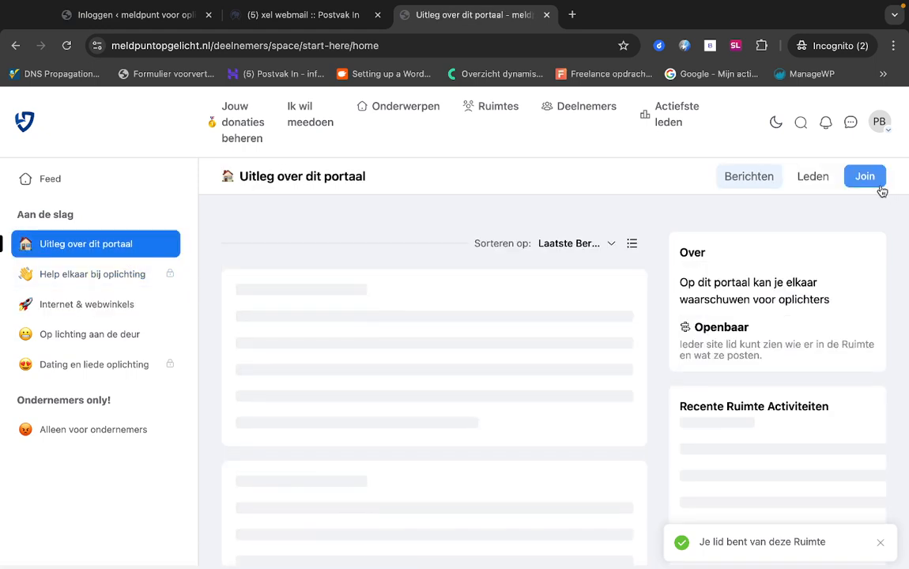
pyautogui.click(872, 181)
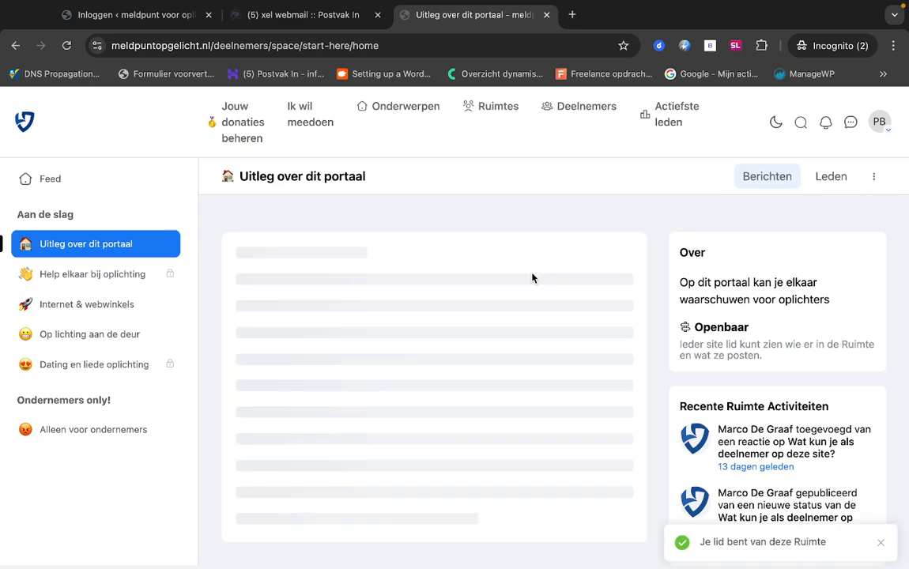
pyautogui.scroll(-1, 463, 324)
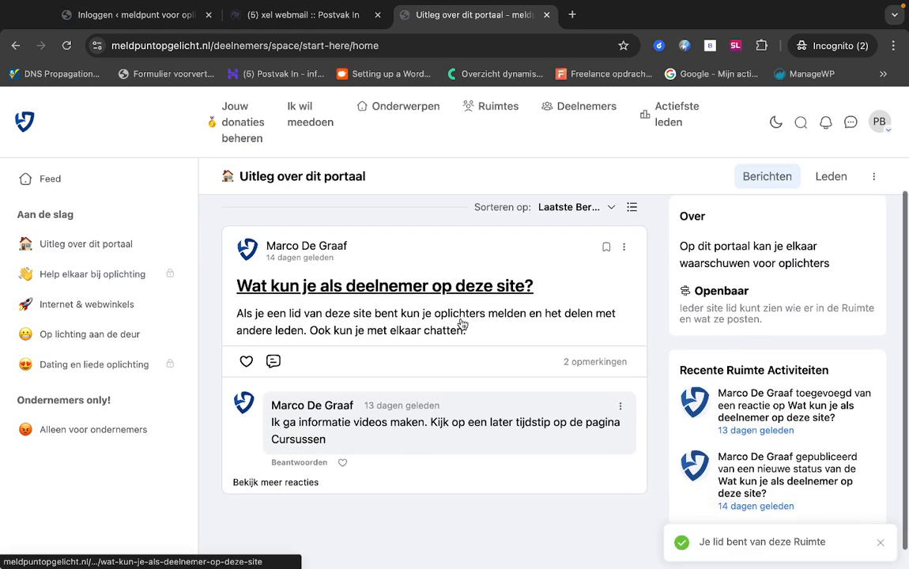
pyautogui.click(273, 361)
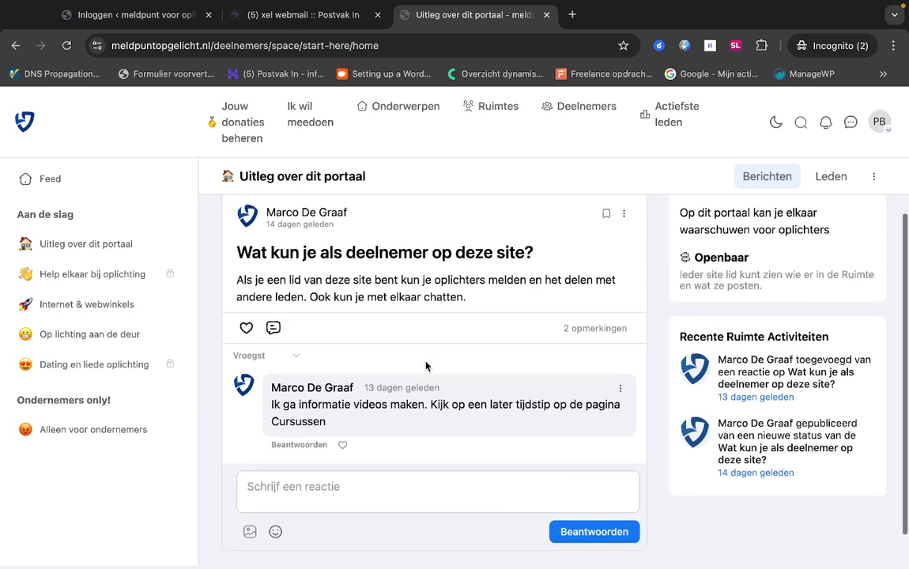
# Step: Join the "Op lichting aan de deur" space and request access to the private "Help elkaar bij oplichting" space
pyautogui.click(108, 333)
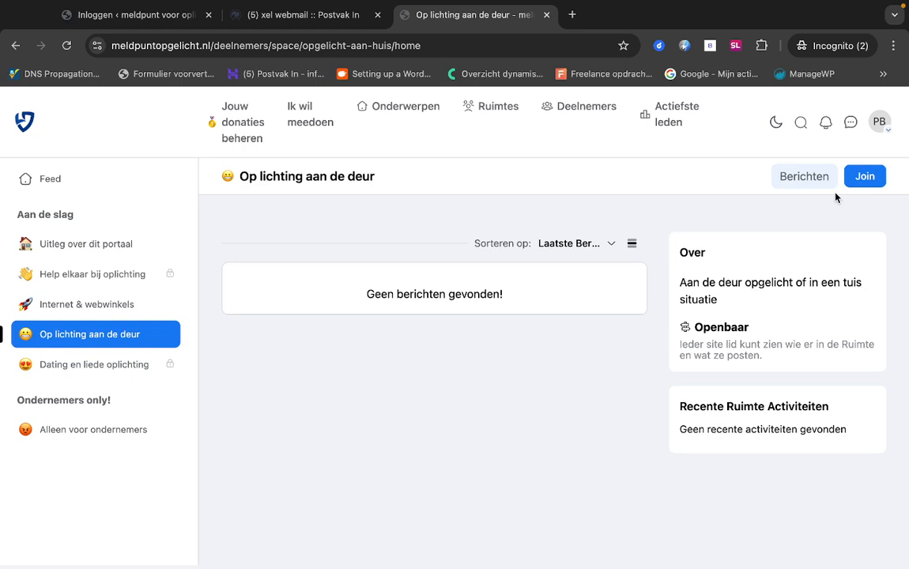
pyautogui.click(853, 178)
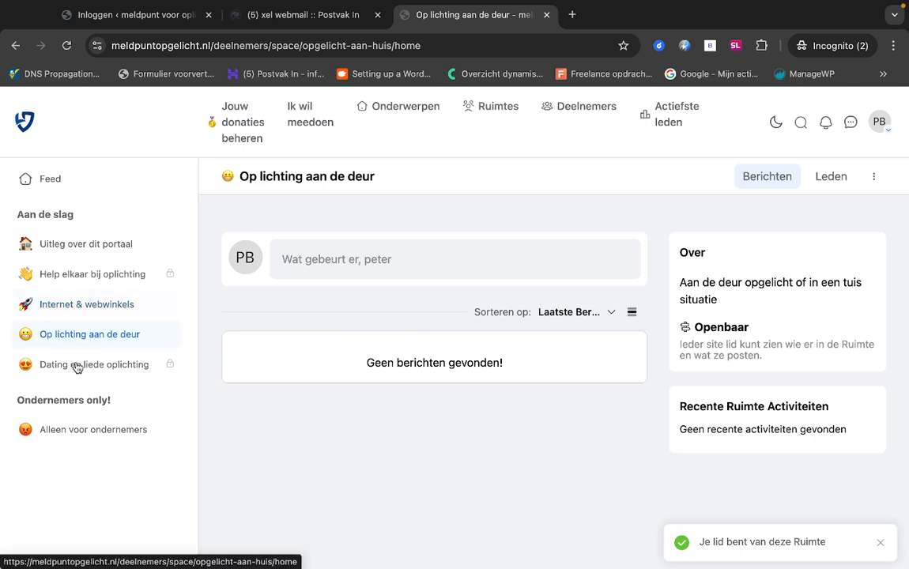
pyautogui.click(92, 276)
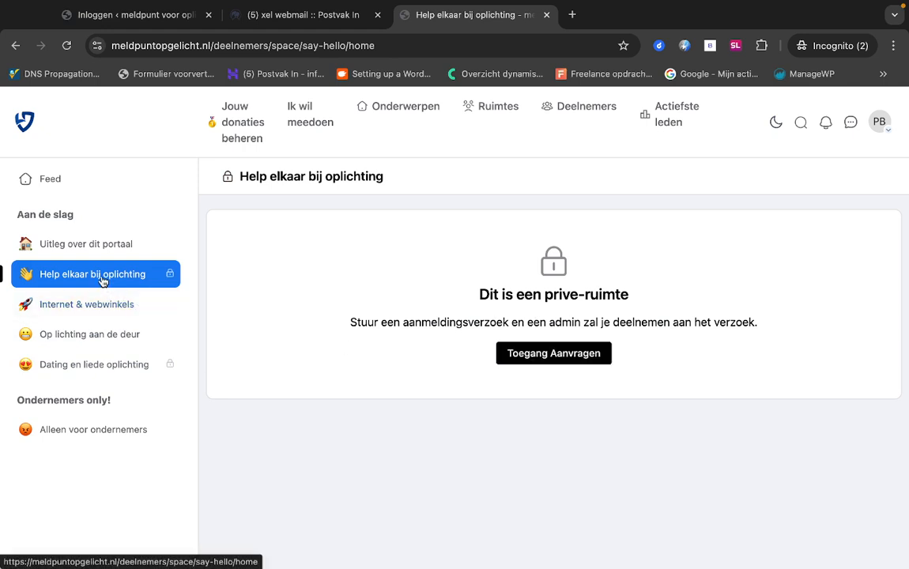
pyautogui.click(562, 366)
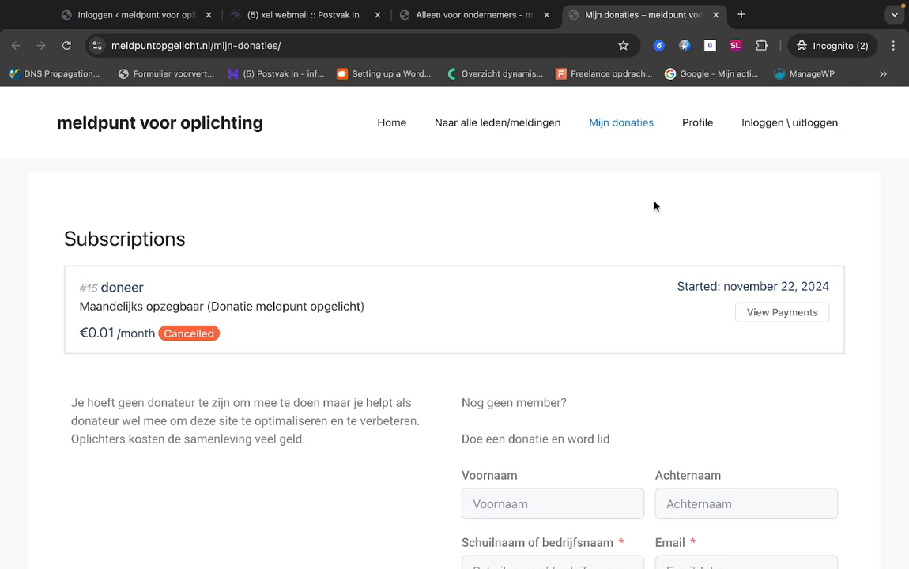
# Step: From the "Mijn donaties" page, go to the login form and try to log in with the cancelled member's e-mail address and password
pyautogui.click(784, 124)
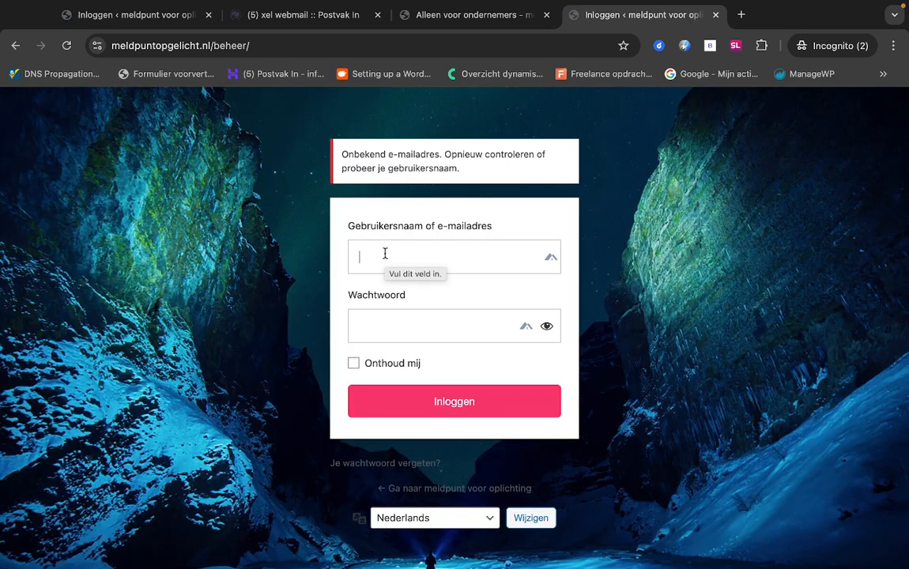
pyautogui.click(385, 253)
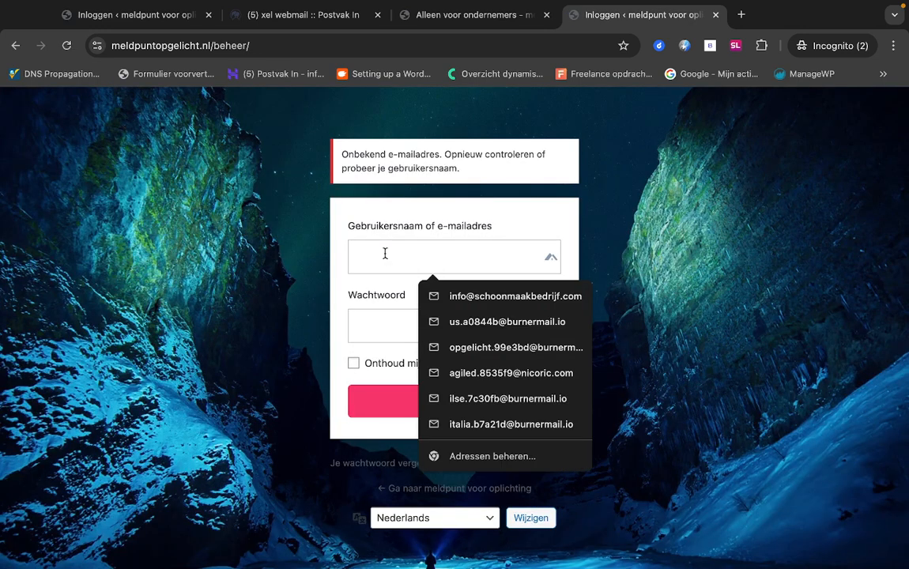
pyautogui.click(447, 295)
pyautogui.click(427, 334)
pyautogui.rightClick(427, 335)
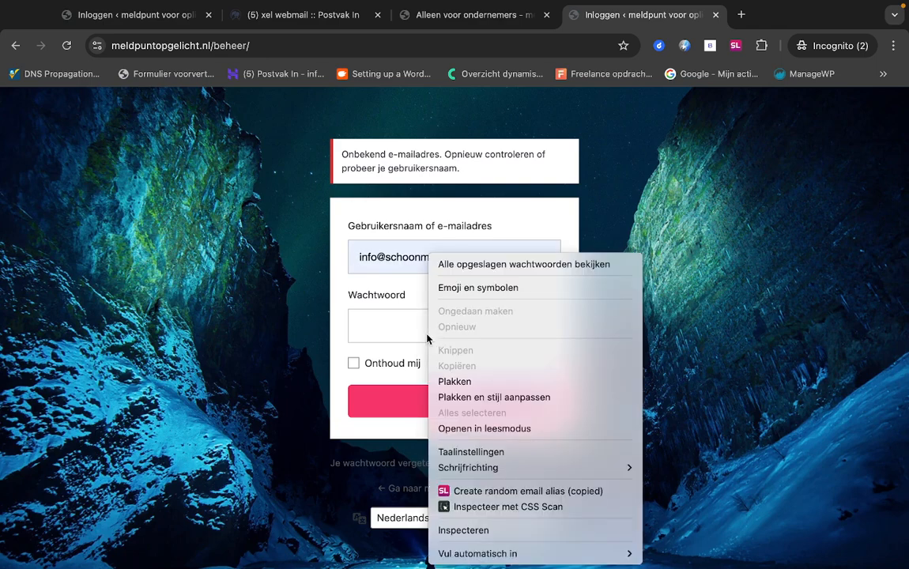
pyautogui.click(447, 382)
pyautogui.click(449, 402)
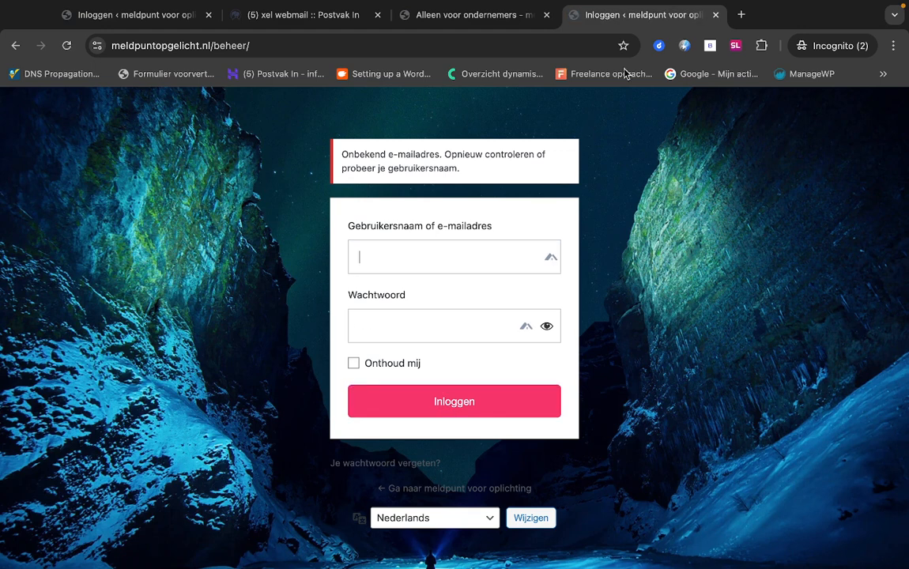
# Step: Close the login page and both incognito windows, and switch back to the regular Chrome window with the Fluent Forms overview
pyautogui.click(716, 15)
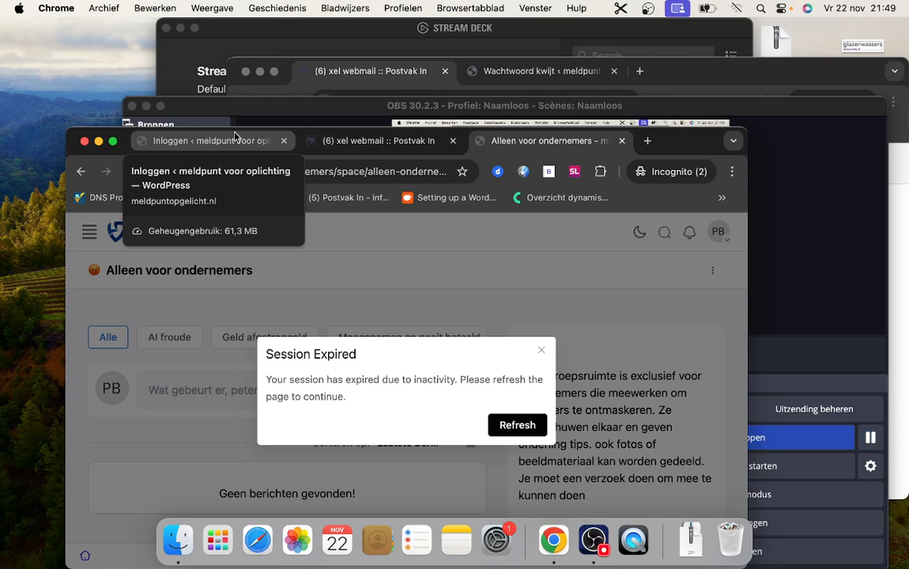
pyautogui.click(242, 111)
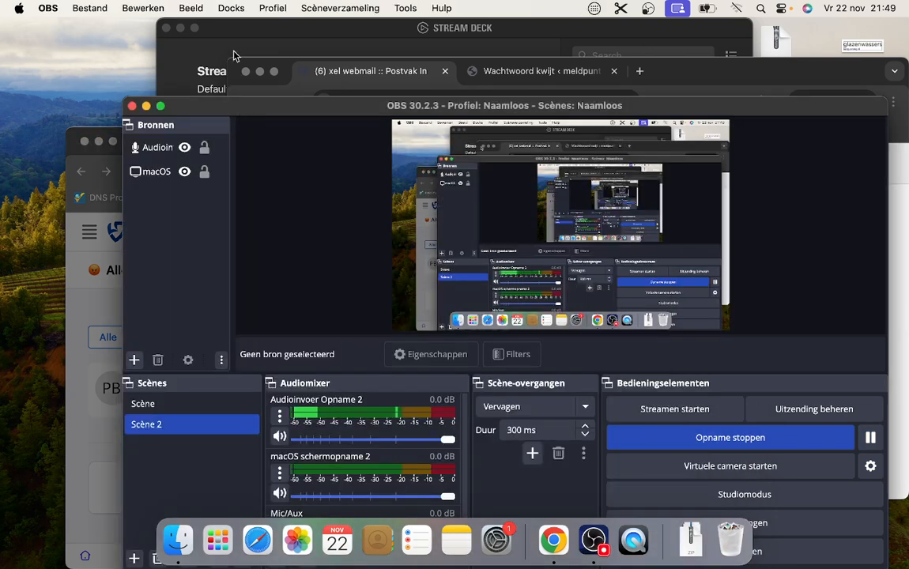
pyautogui.click(76, 264)
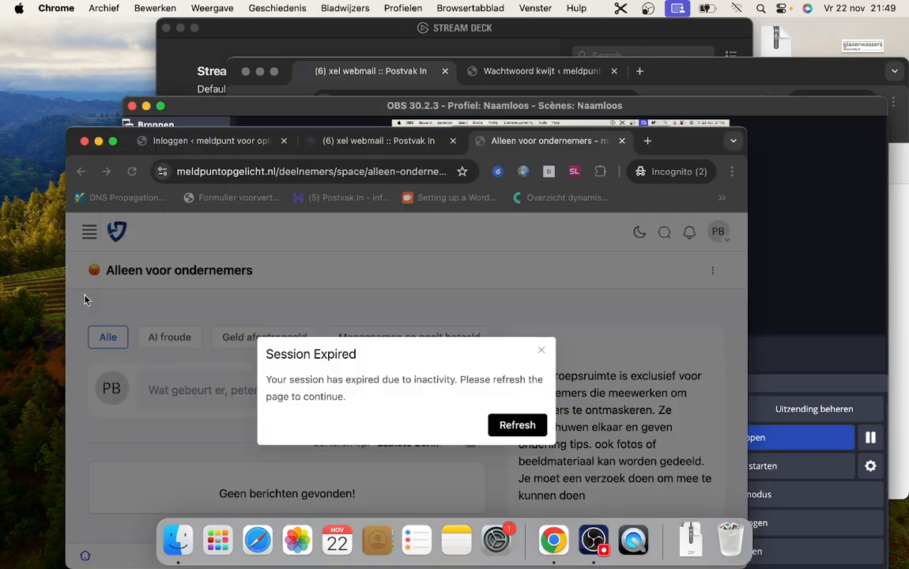
pyautogui.click(84, 142)
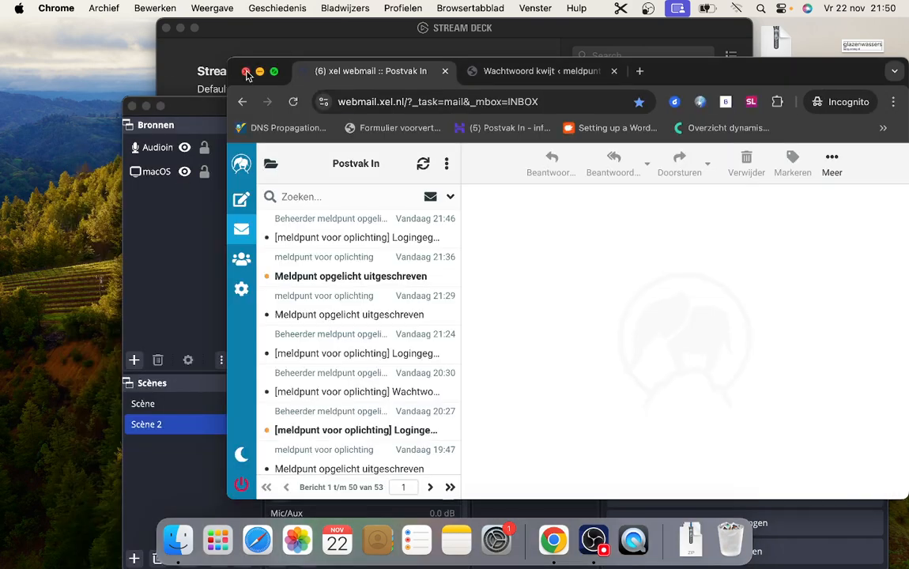
pyautogui.click(246, 72)
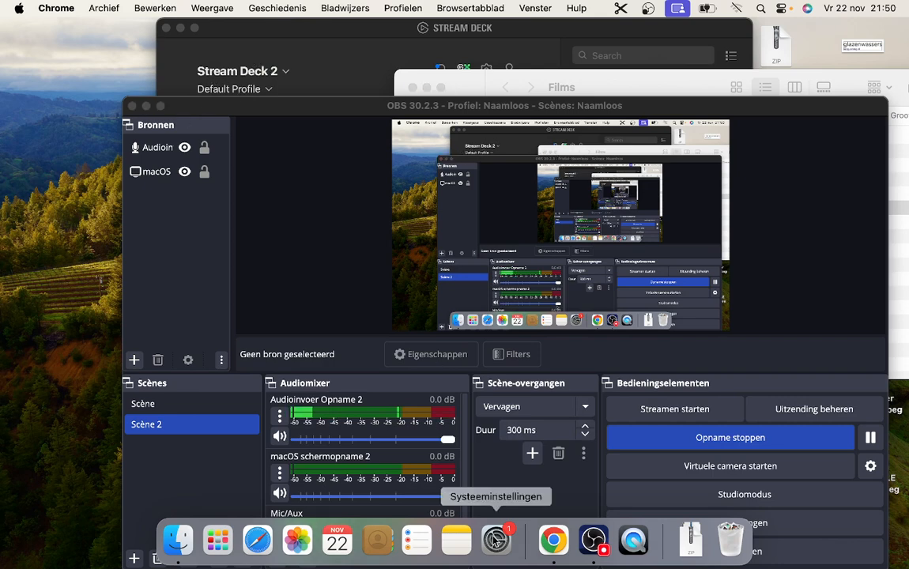
pyautogui.click(553, 540)
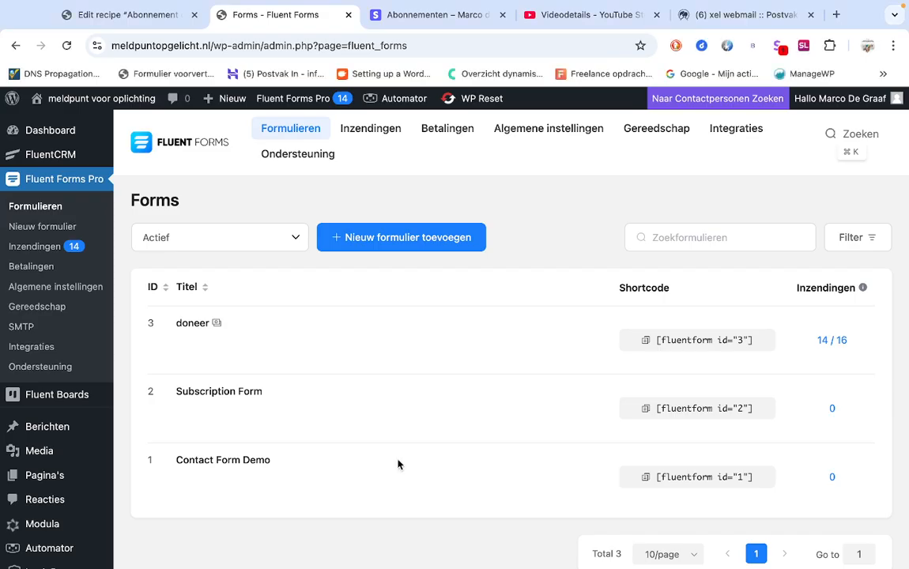